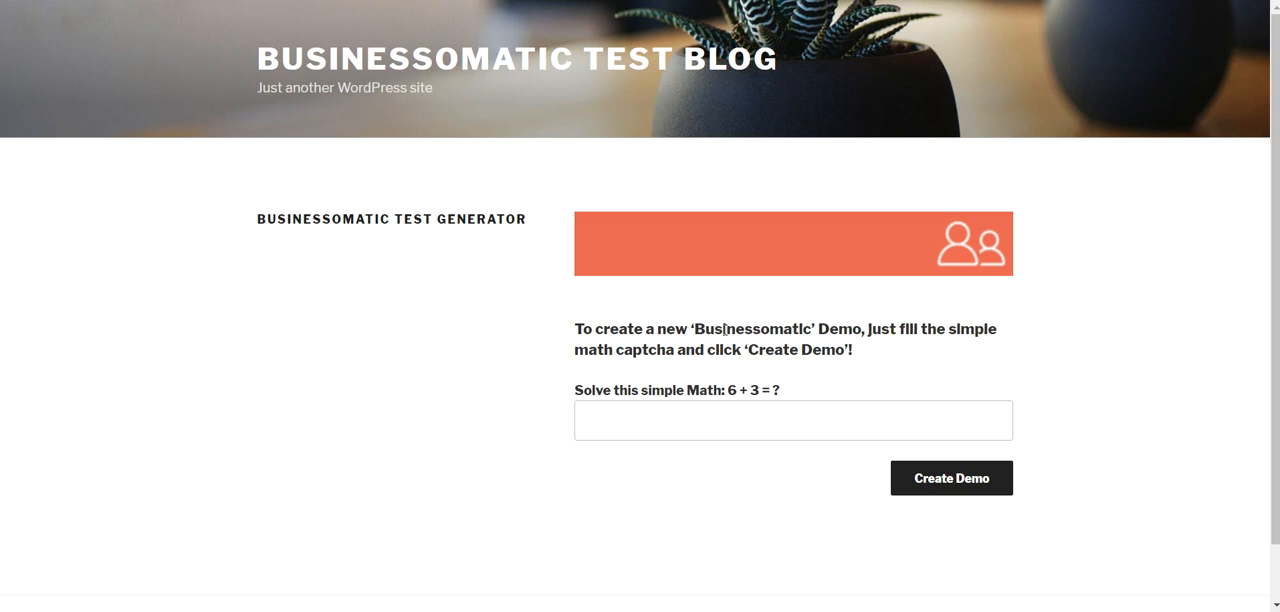
Step: Answer the simple math captcha with 9 and create a new Businessomatic demo
left_click(632, 416)
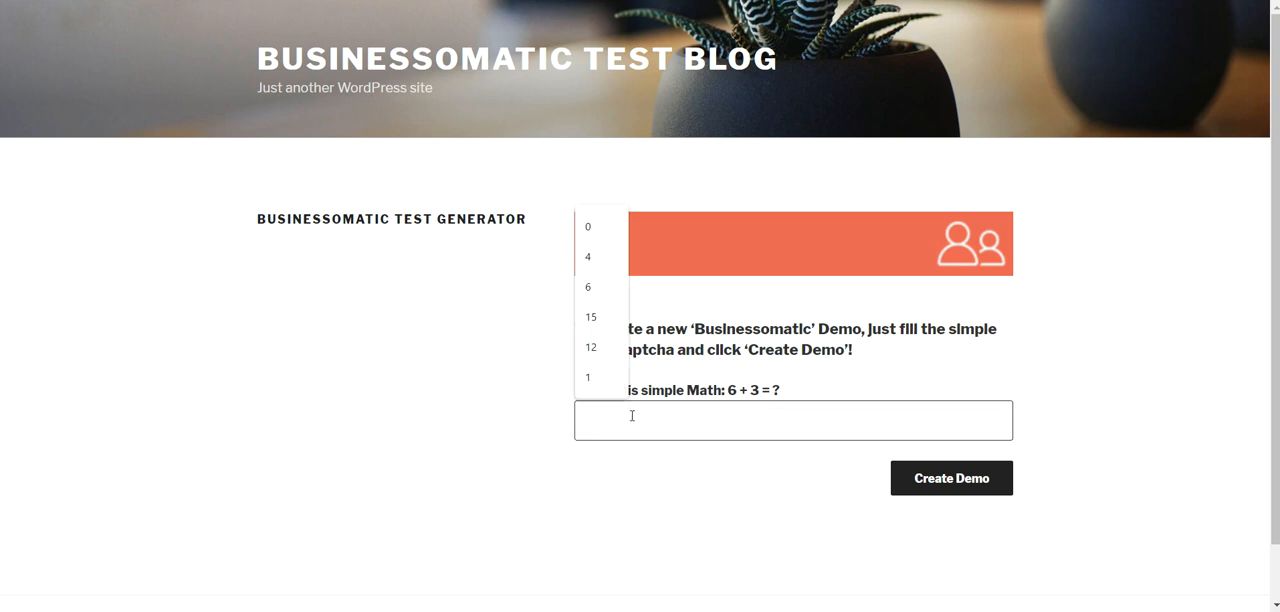
type("9")
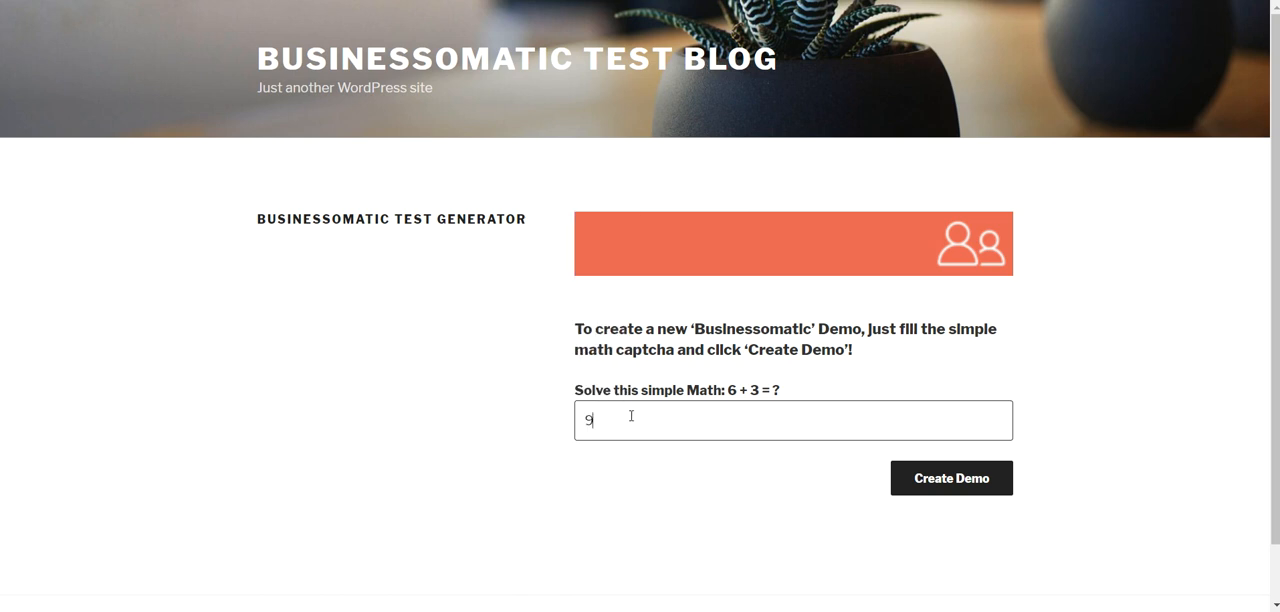
left_click(925, 484)
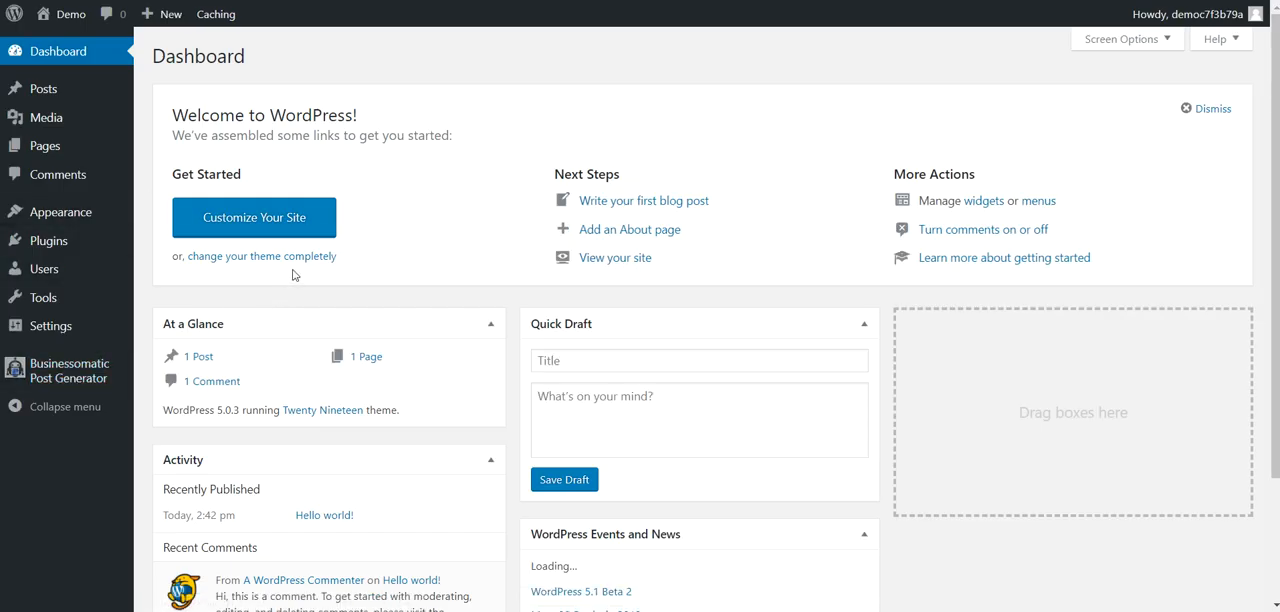
Step: Open the Businessomatic Post Generator main settings and follow the OAuth instructions' links for getting a key and applying for the Google My Business API
left_click(73, 374)
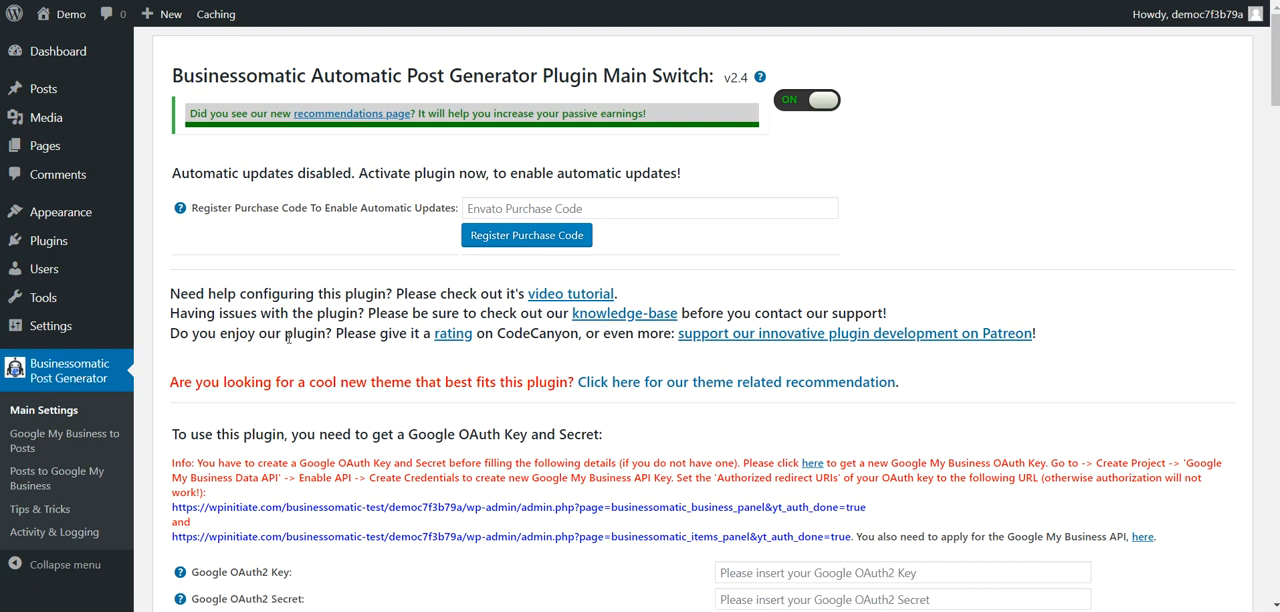
scroll(288, 338, "down", 1)
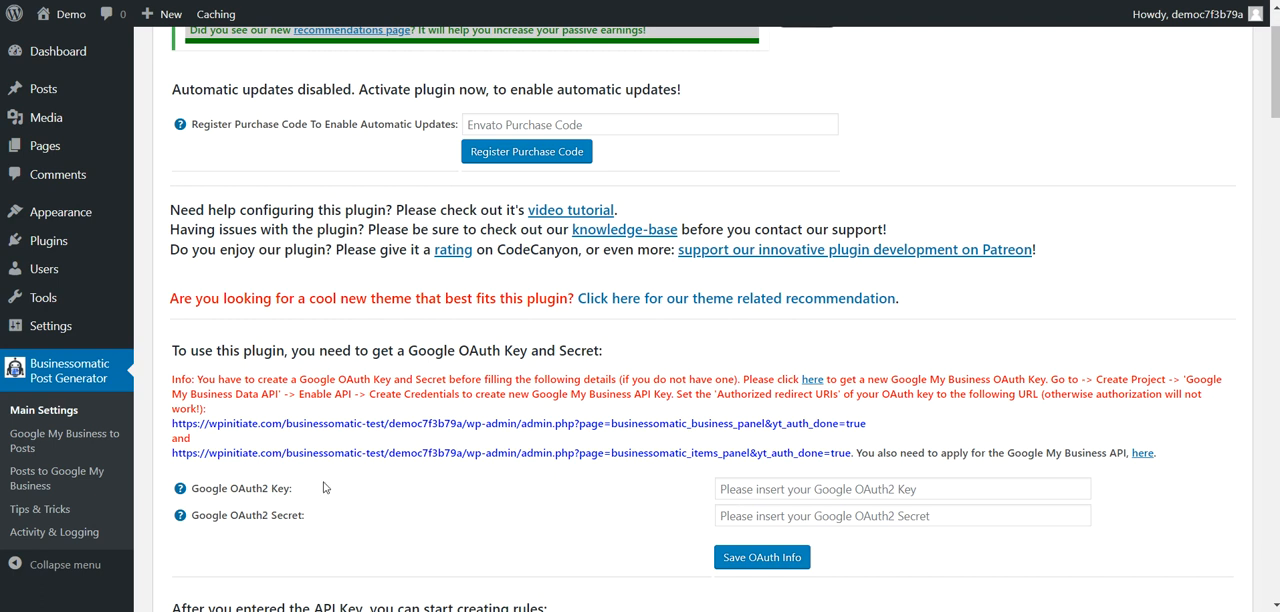
scroll(323, 487, "down", 1)
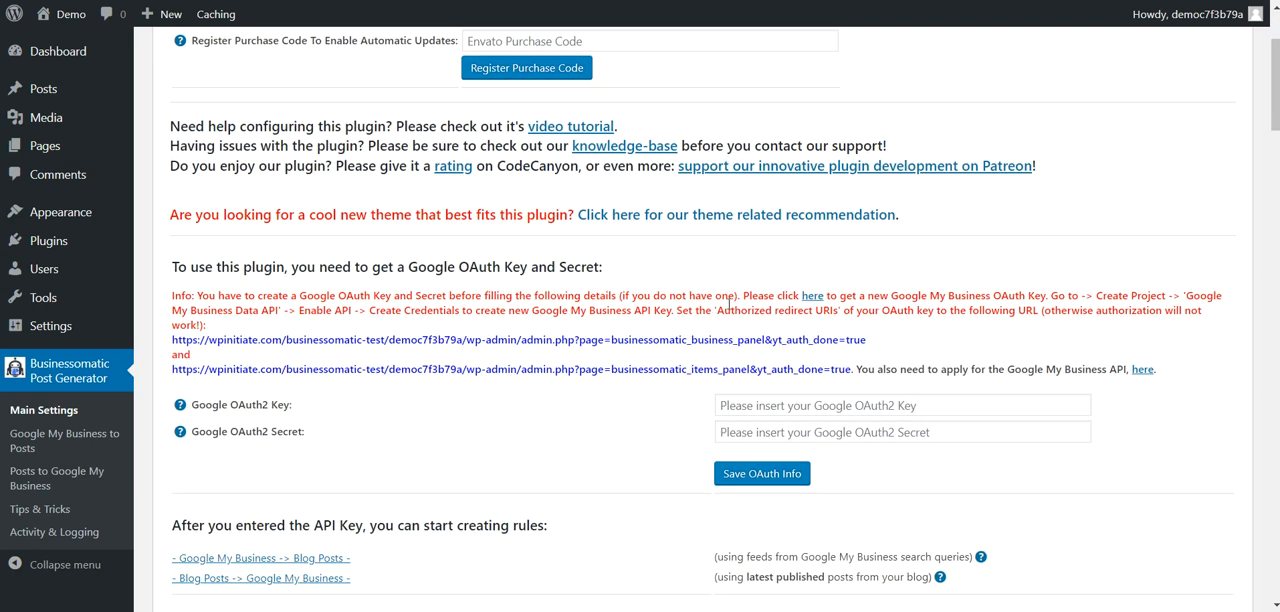
left_click(812, 302)
left_click(674, 288)
left_click_drag(858, 369, 1104, 369)
left_click(1142, 369)
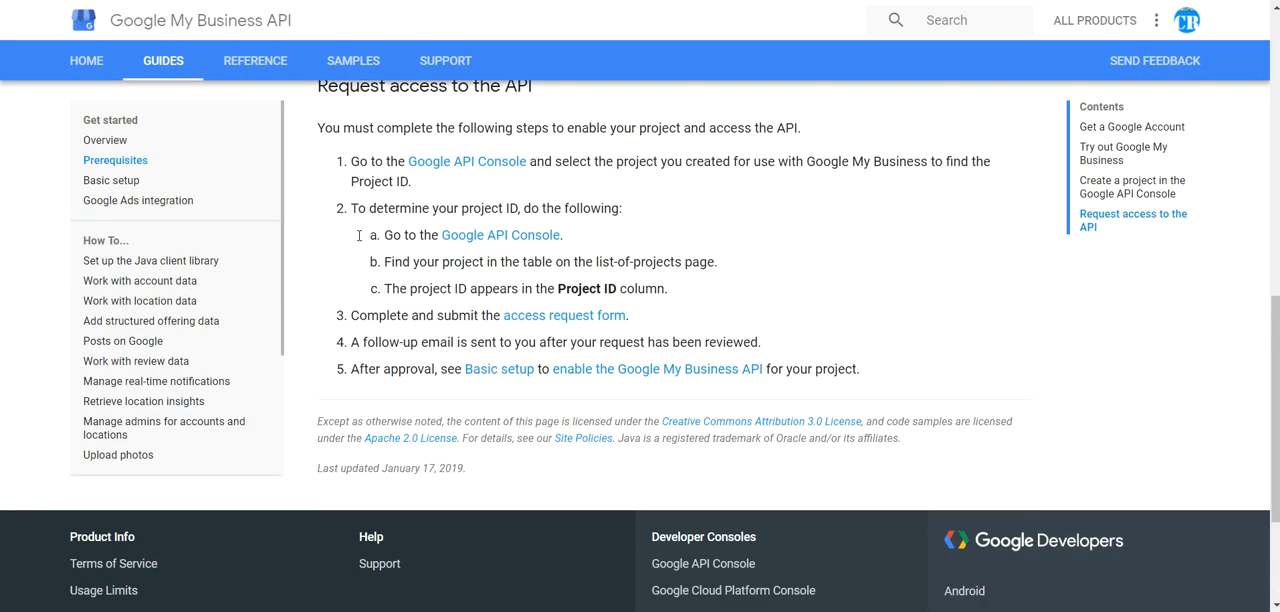
Step: Read the first two Google My Business API prerequisites: getting a Google account and trying out Google My Business
scroll(358, 235, "up", 10)
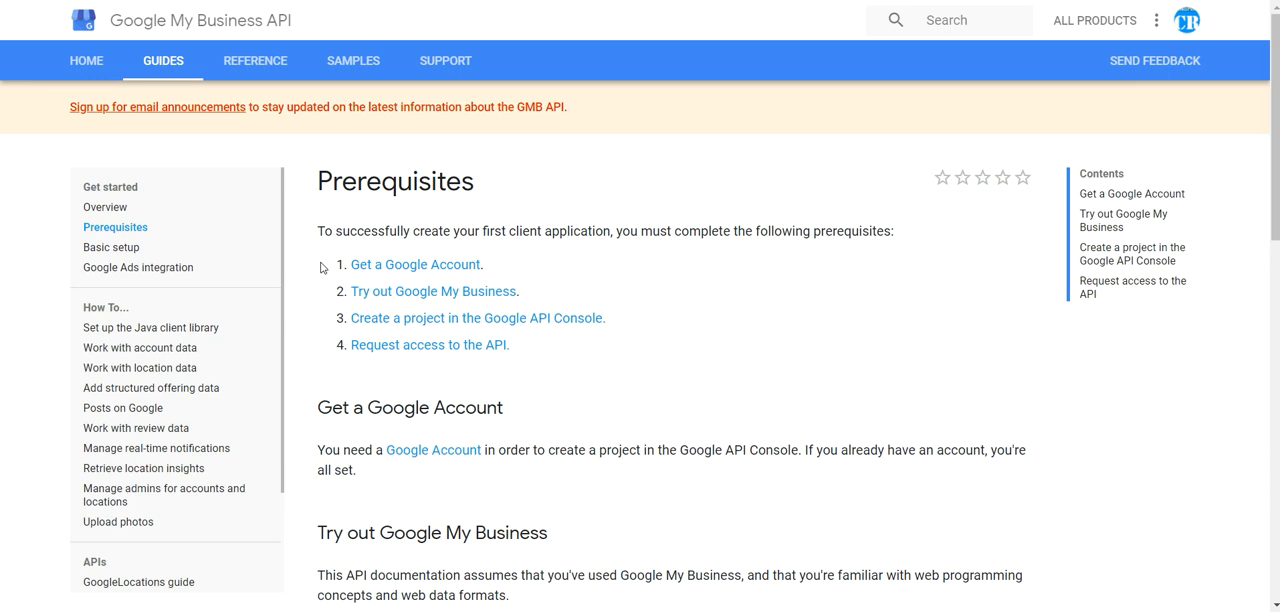
left_click_drag(496, 266, 352, 268)
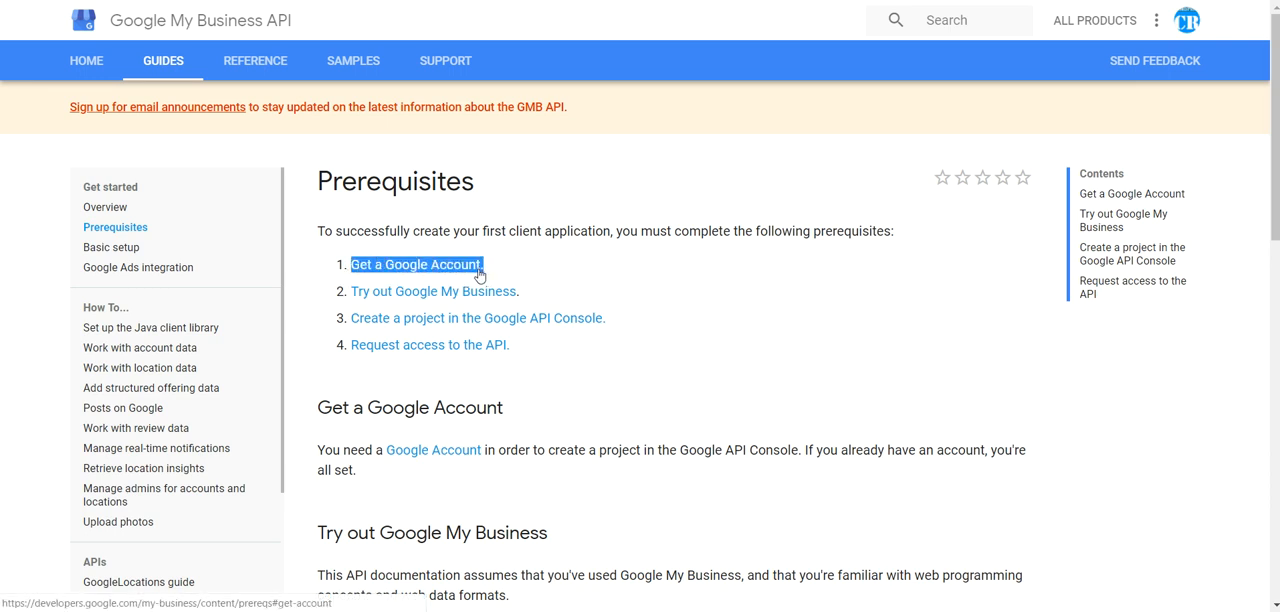
left_click(562, 296)
left_click_drag(524, 293, 350, 292)
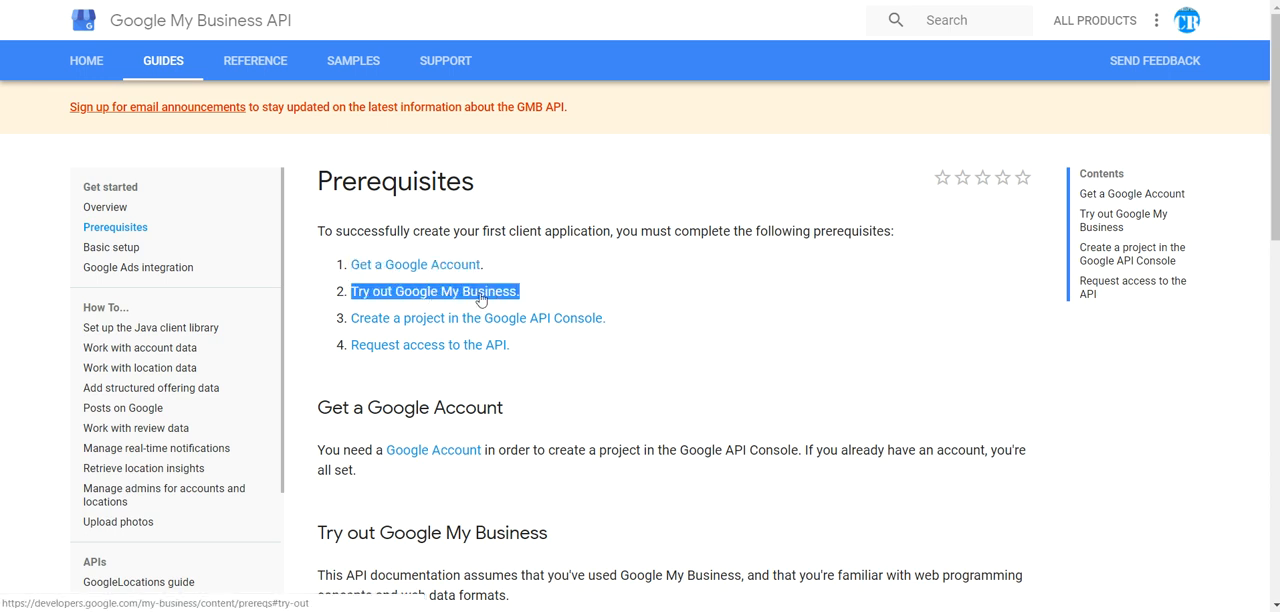
left_click_drag(528, 298, 350, 292)
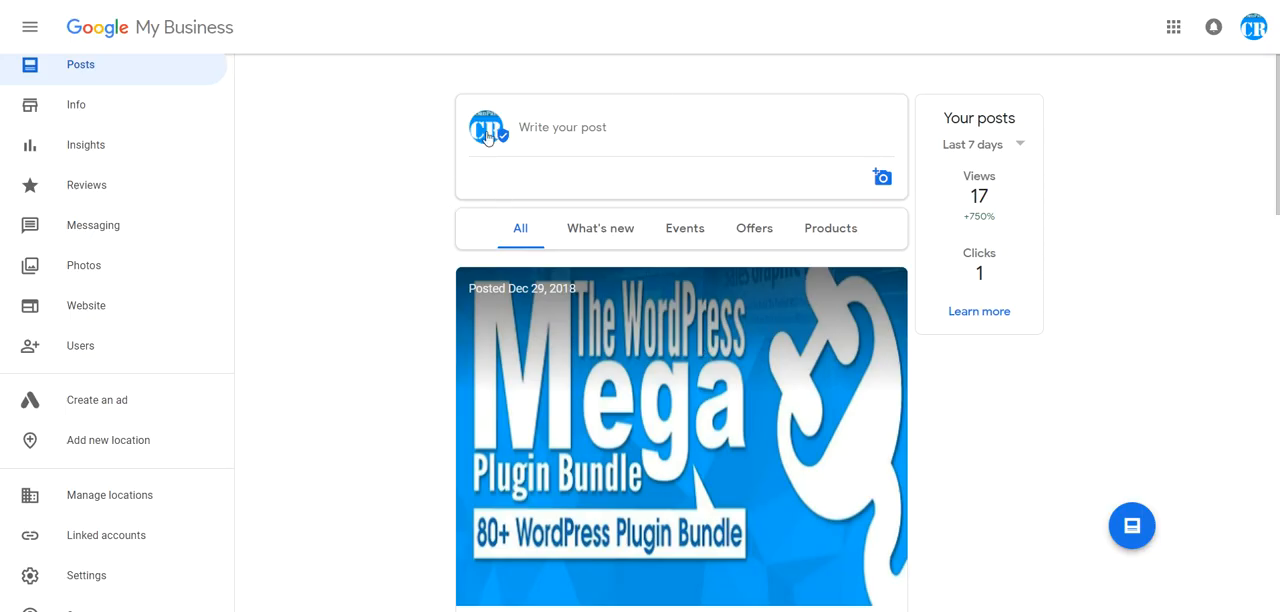
Step: Look through the published posts in the Google My Business account
scroll(410, 270, "down", 1)
scroll(346, 186, "down", 4)
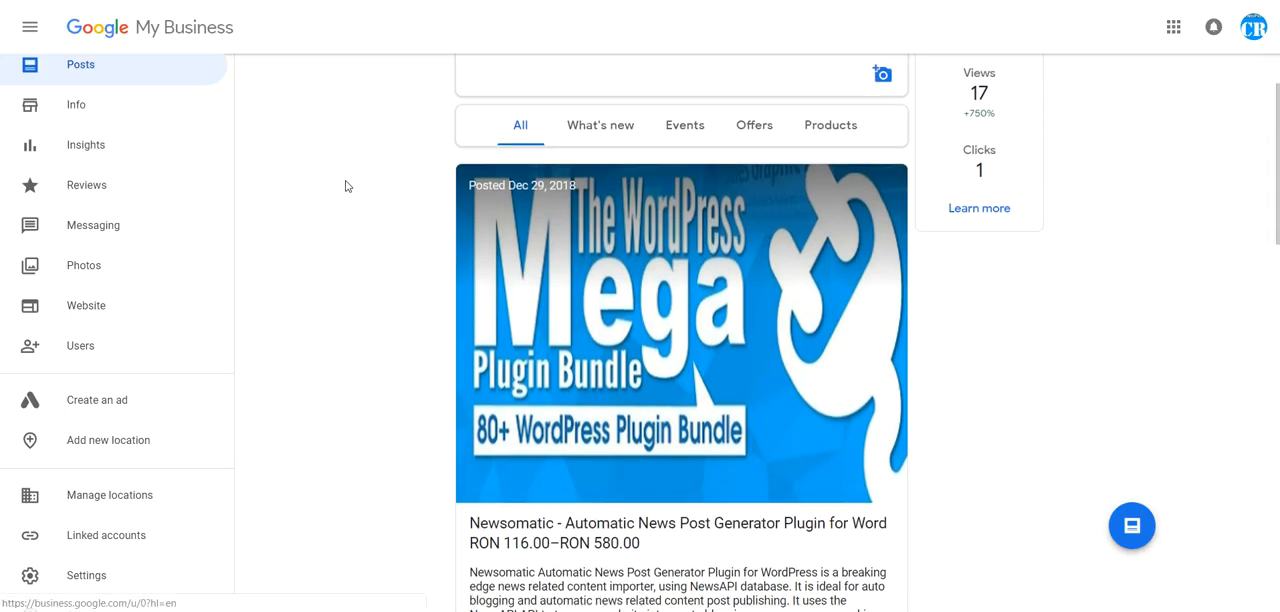
scroll(346, 186, "up", 5)
scroll(346, 186, "down", 10)
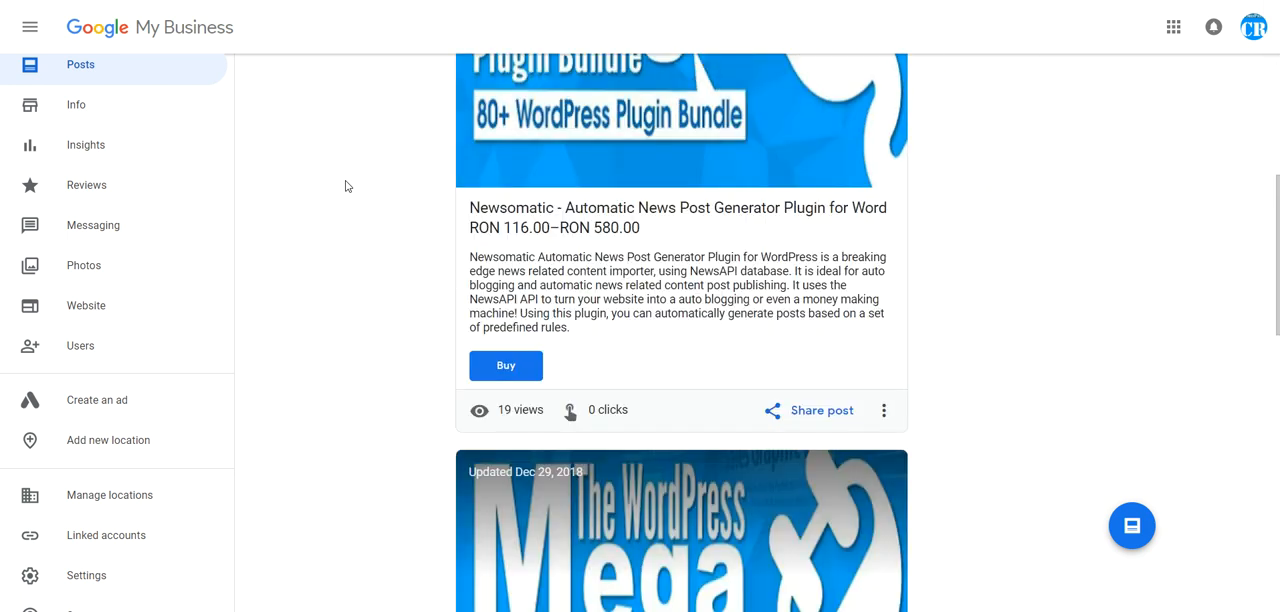
scroll(345, 188, "up", 10)
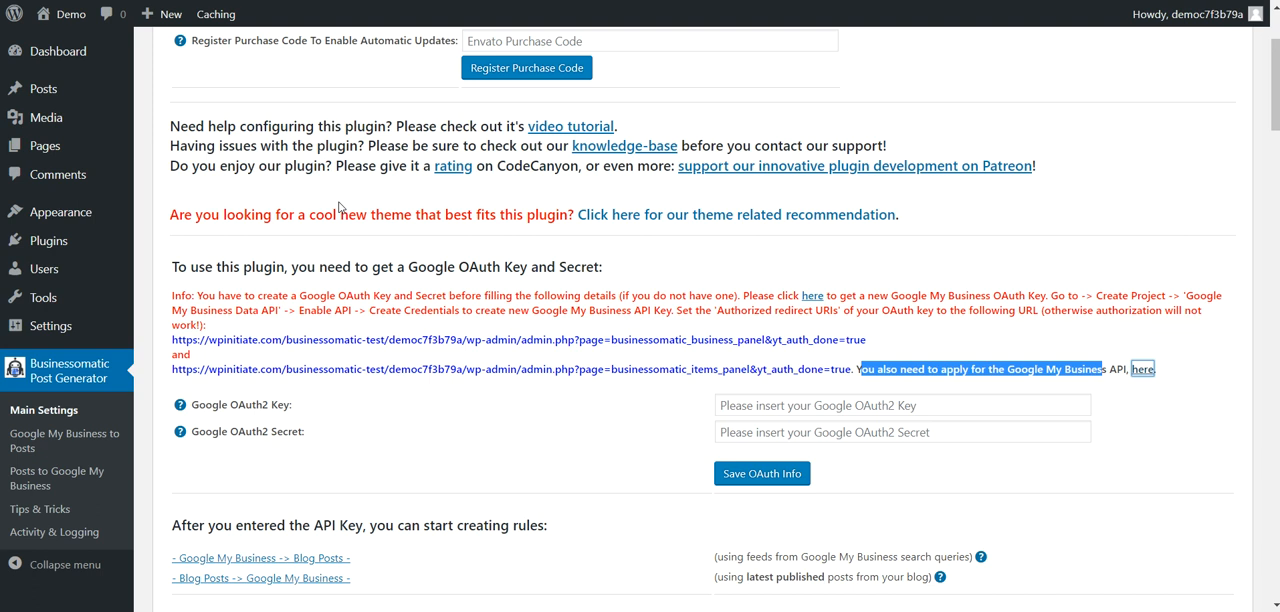
Step: Review the plugin's note on applying for the API and the prerequisites on creating an API Console project and requesting access
left_click(1116, 378)
left_click_drag(1007, 369, 1128, 369)
left_click(1077, 368)
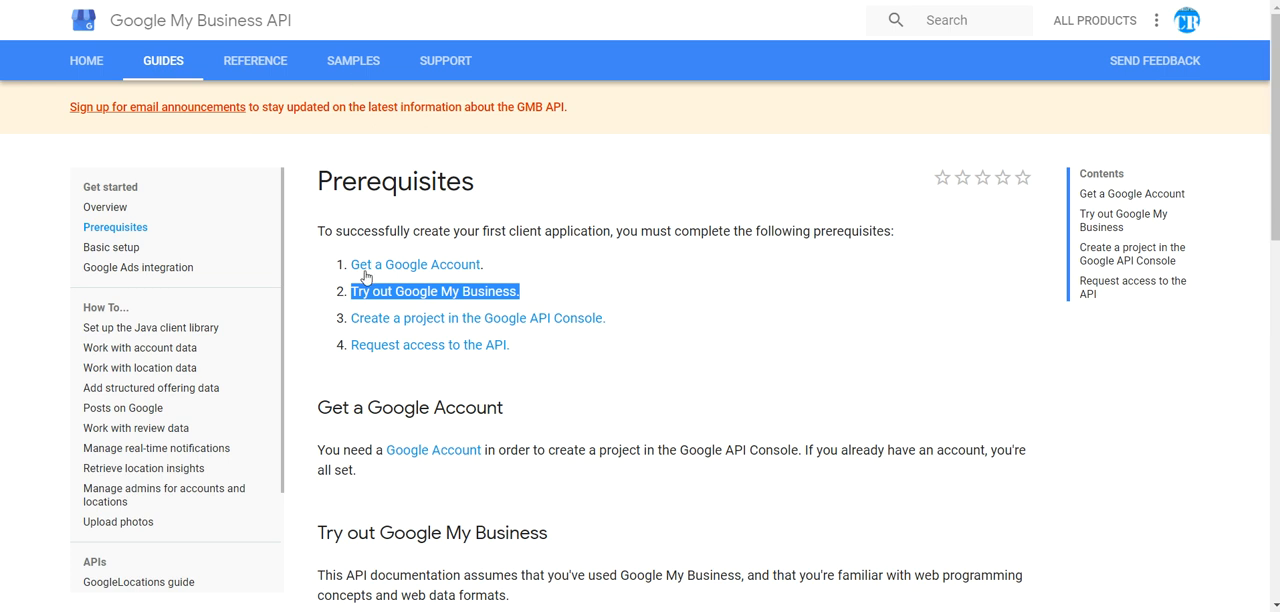
left_click_drag(633, 327, 351, 320)
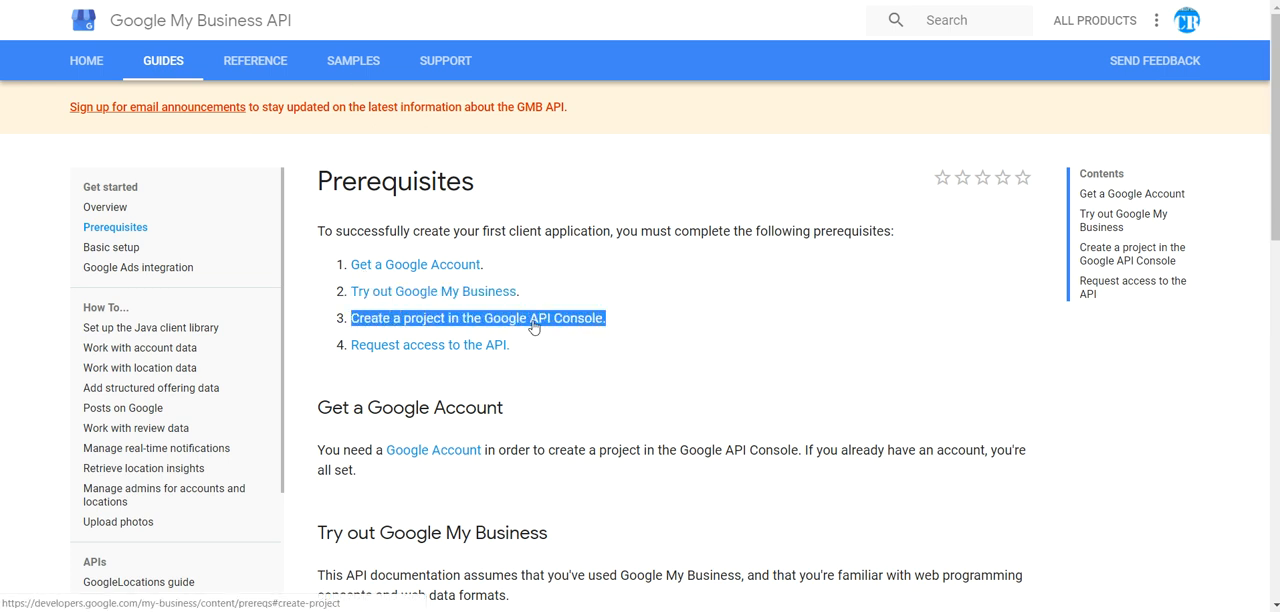
left_click(523, 349)
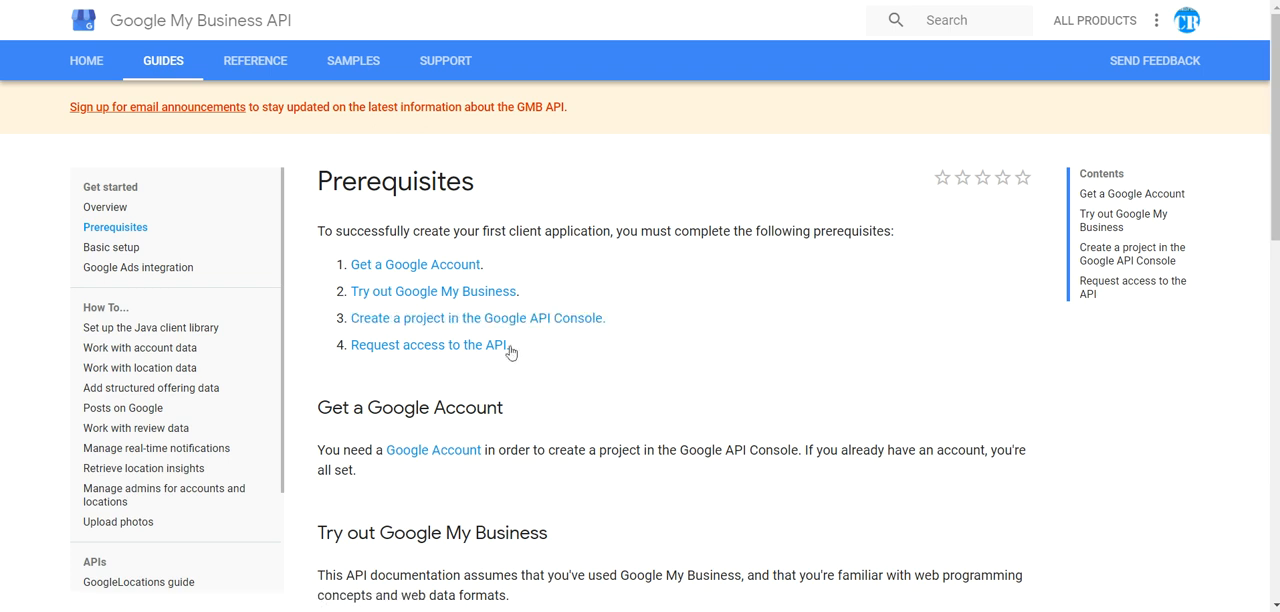
left_click_drag(524, 349, 351, 345)
scroll(512, 348, "down", 3)
scroll(512, 348, "up", 3)
Step: Open the API access request form from the Request access to the API section and continue to its Project Details page
left_click(450, 345)
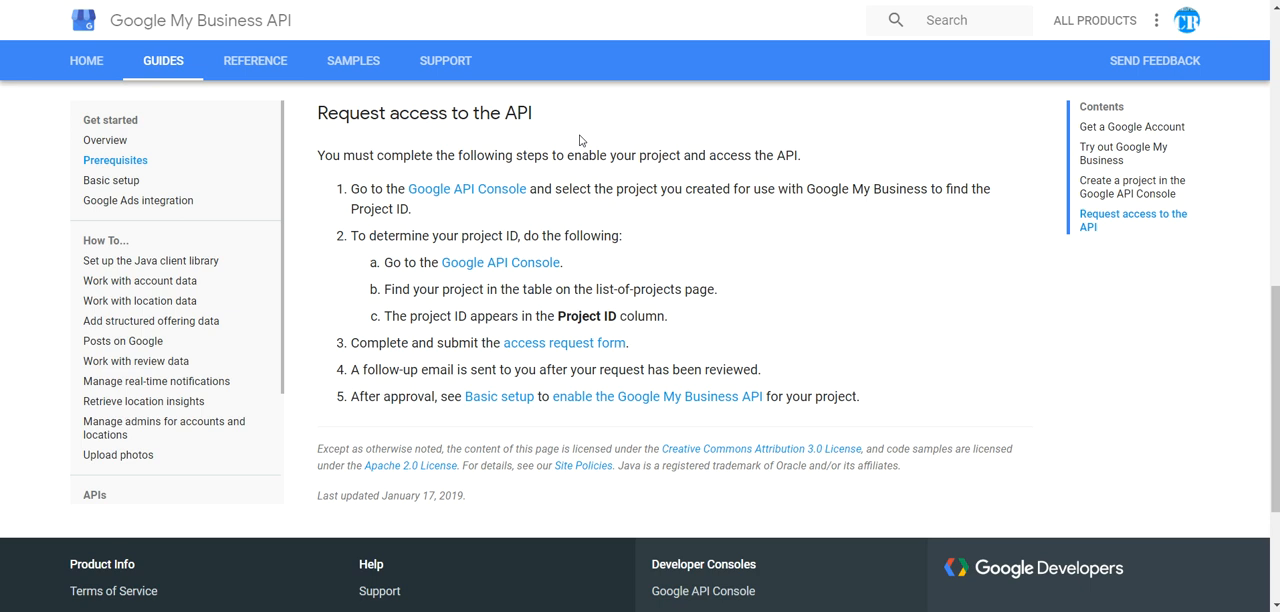
left_click(569, 350)
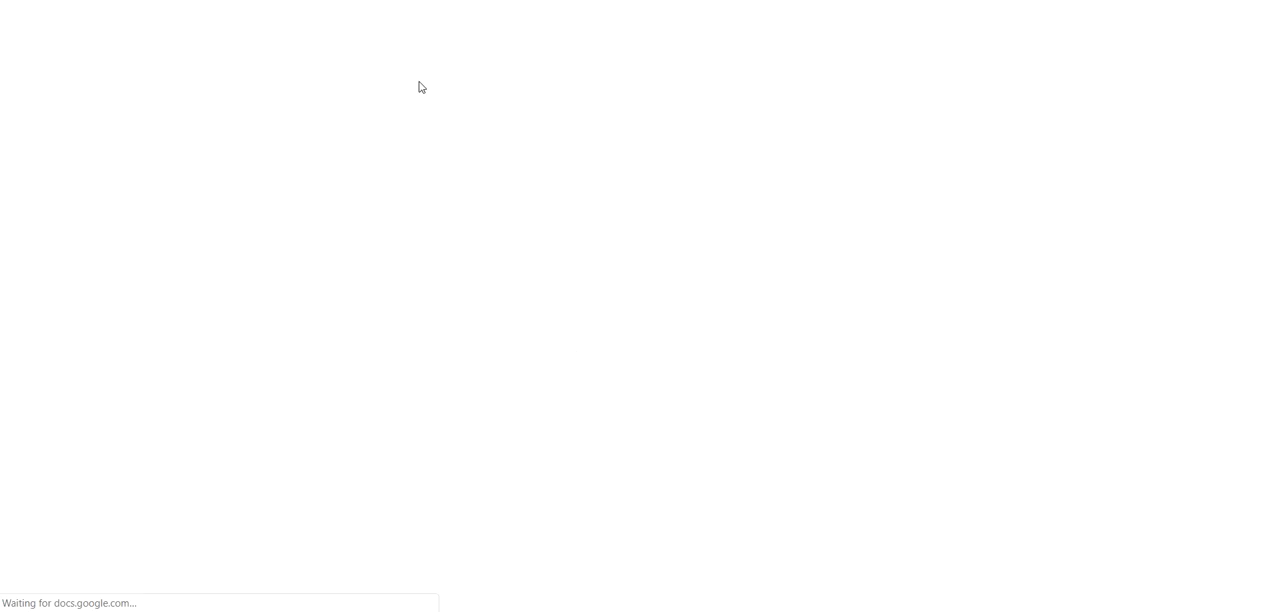
scroll(543, 331, "down", 2)
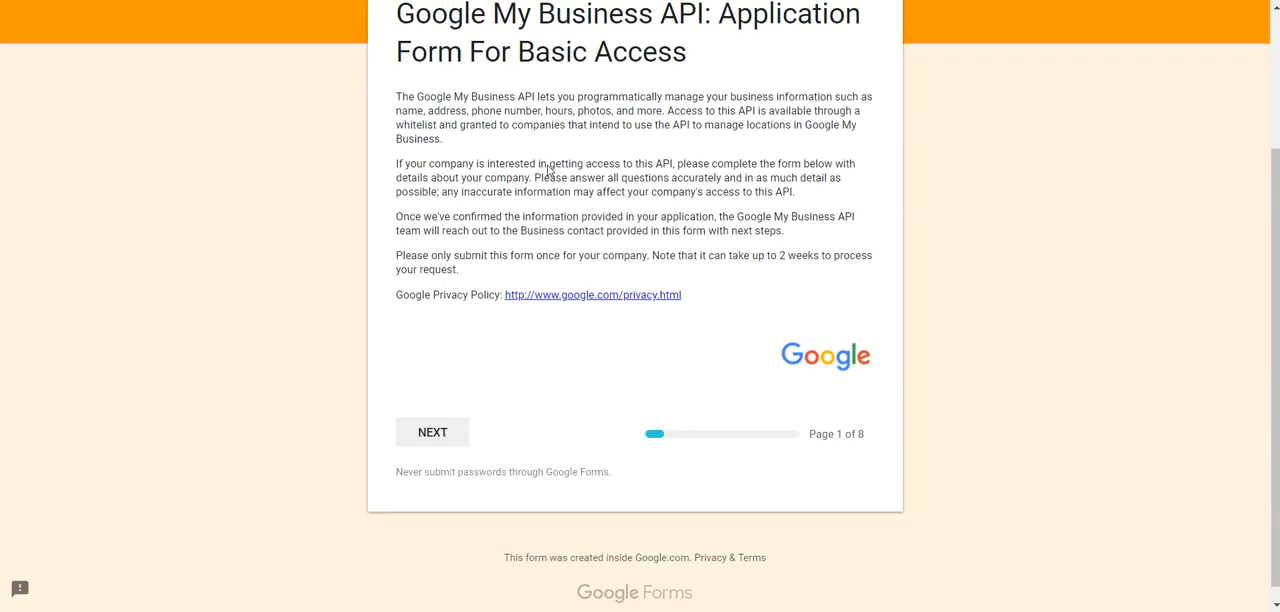
left_click(442, 428)
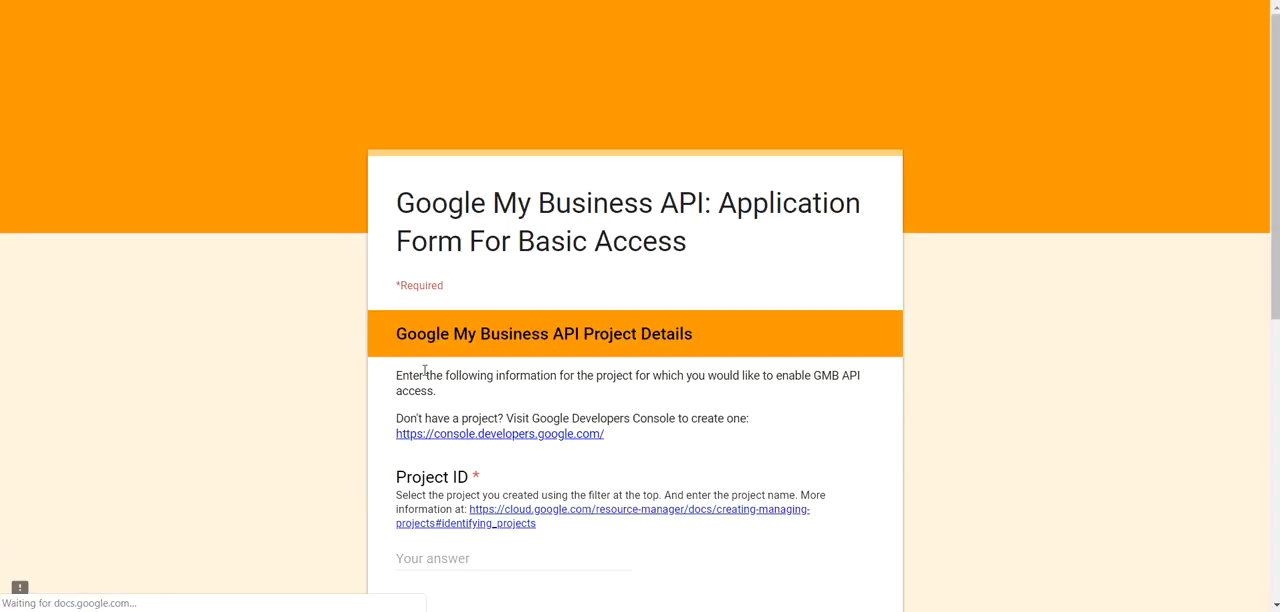
Step: Examine the Project ID, Project Number and email address questions, then leave the access form without submitting it
scroll(424, 371, "down", 2)
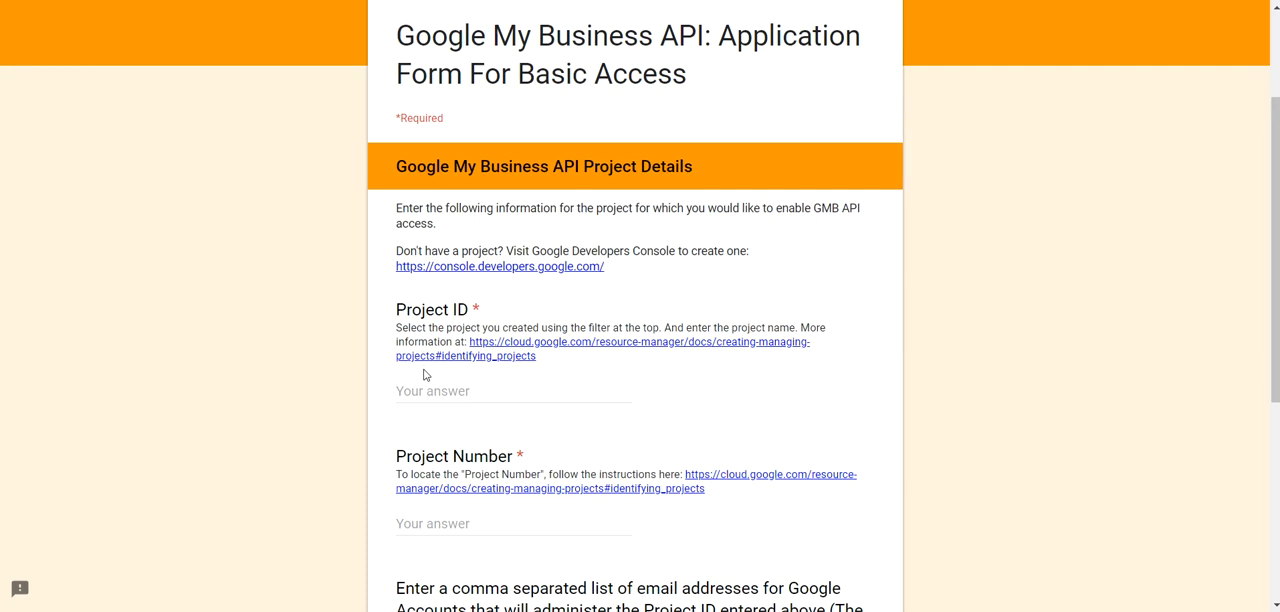
scroll(424, 374, "down", 2)
left_click(428, 222)
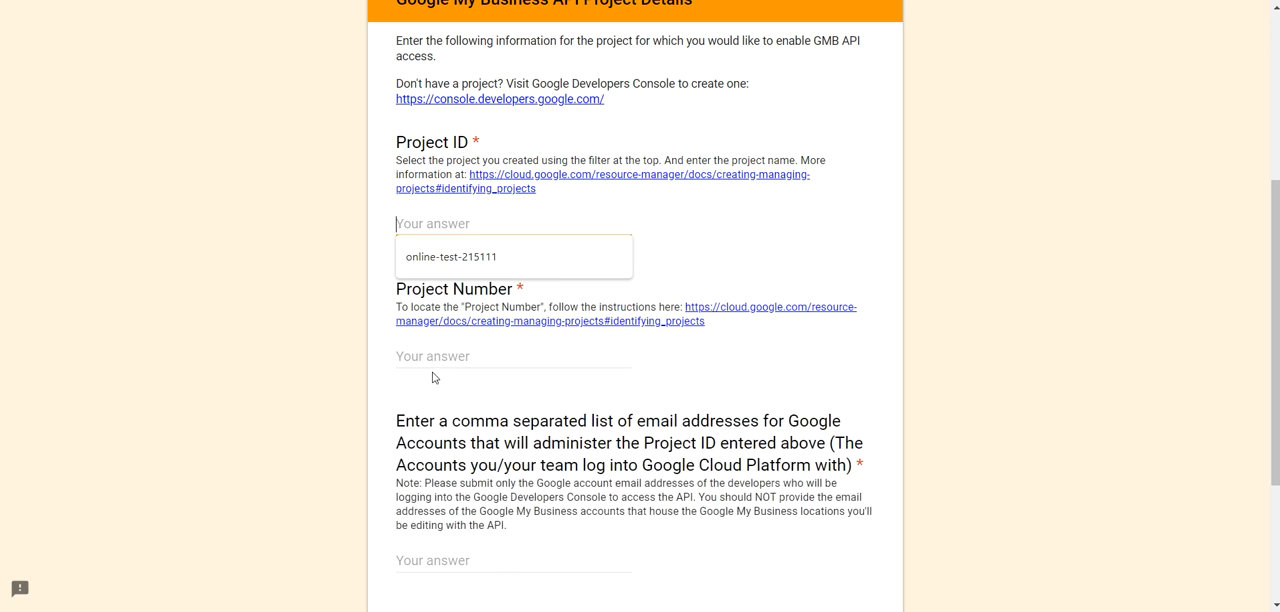
key("Tab")
left_click(319, 390)
scroll(318, 400, "down", 1)
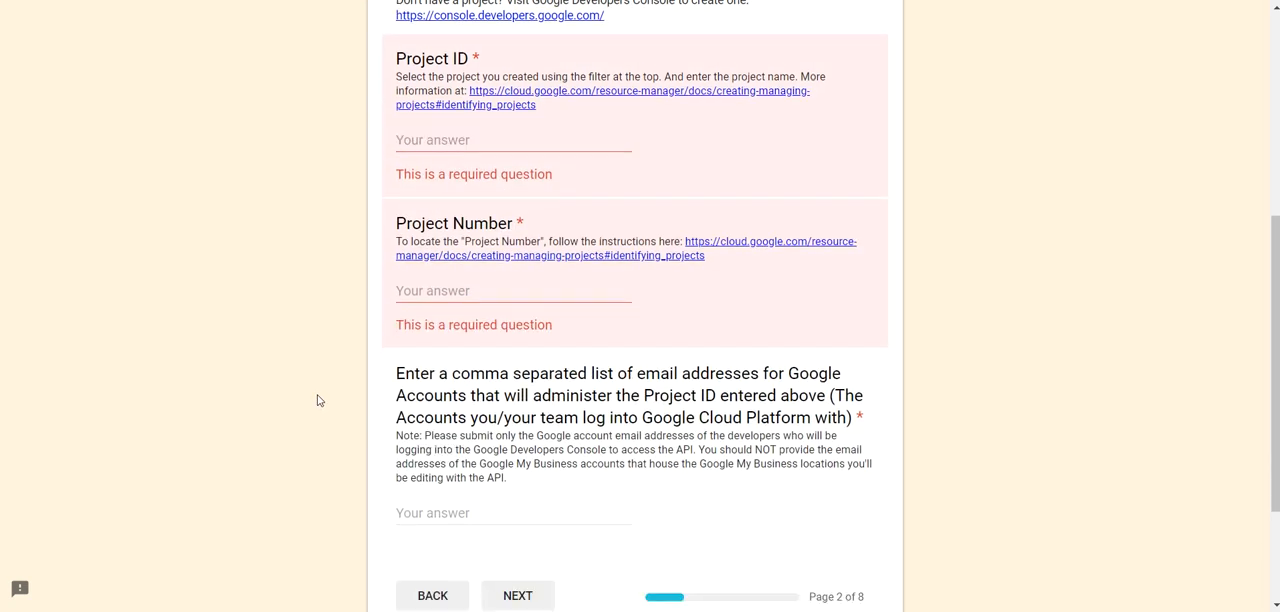
scroll(318, 400, "down", 2)
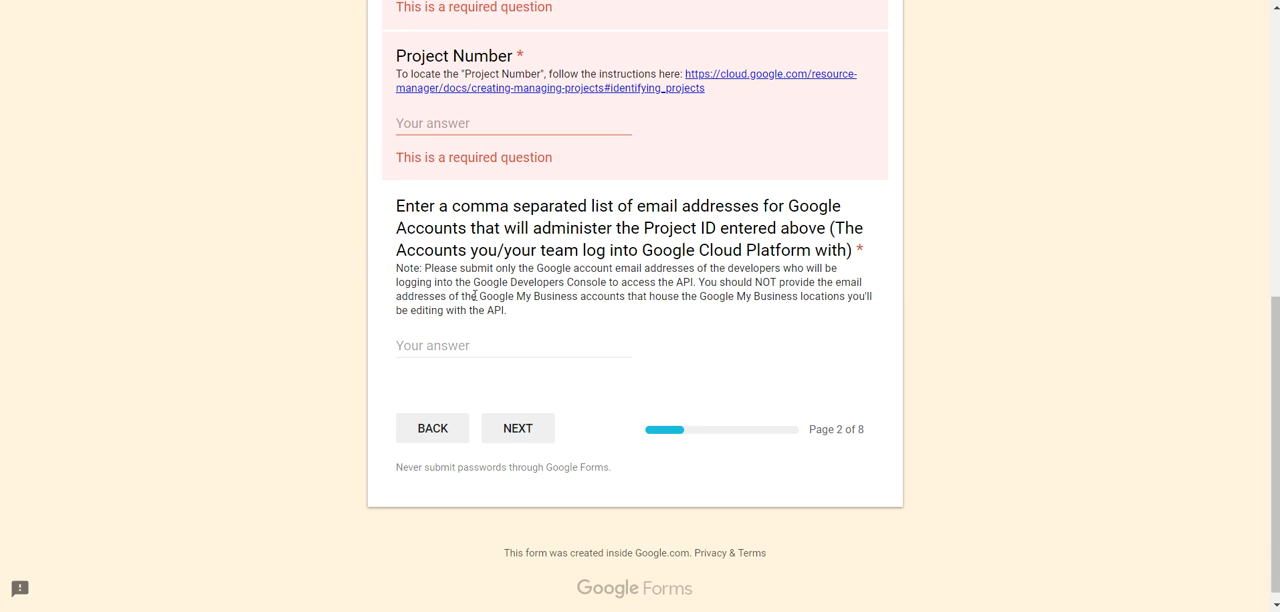
scroll(464, 310, "up", 3)
scroll(464, 310, "up", 1)
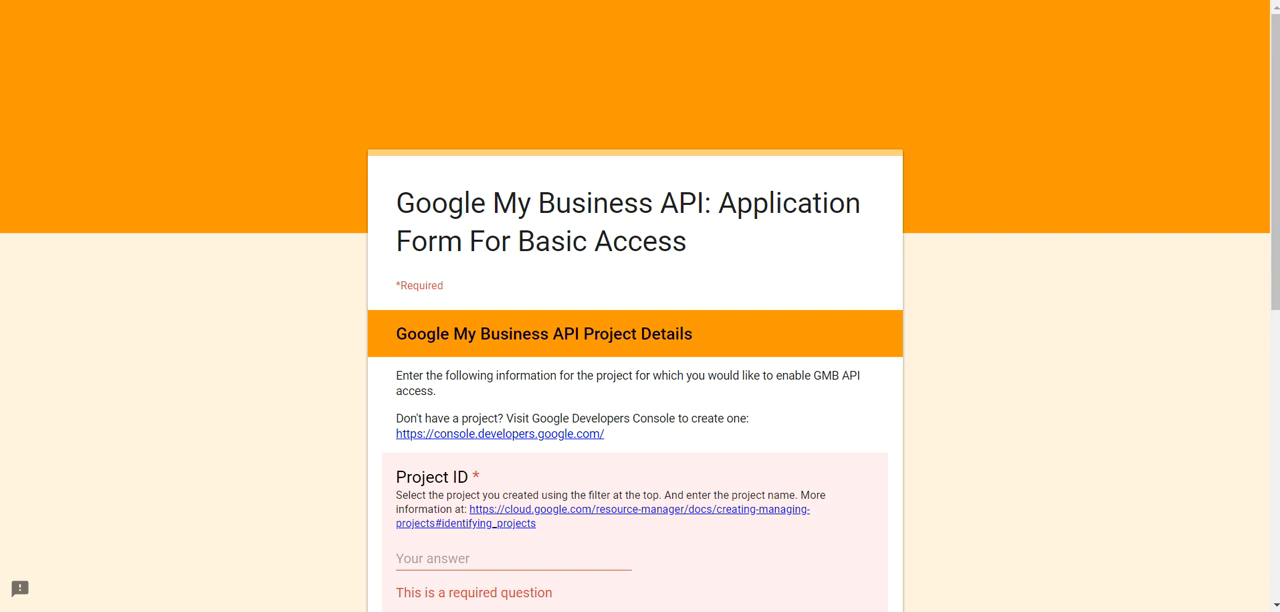
key("ctrl+w")
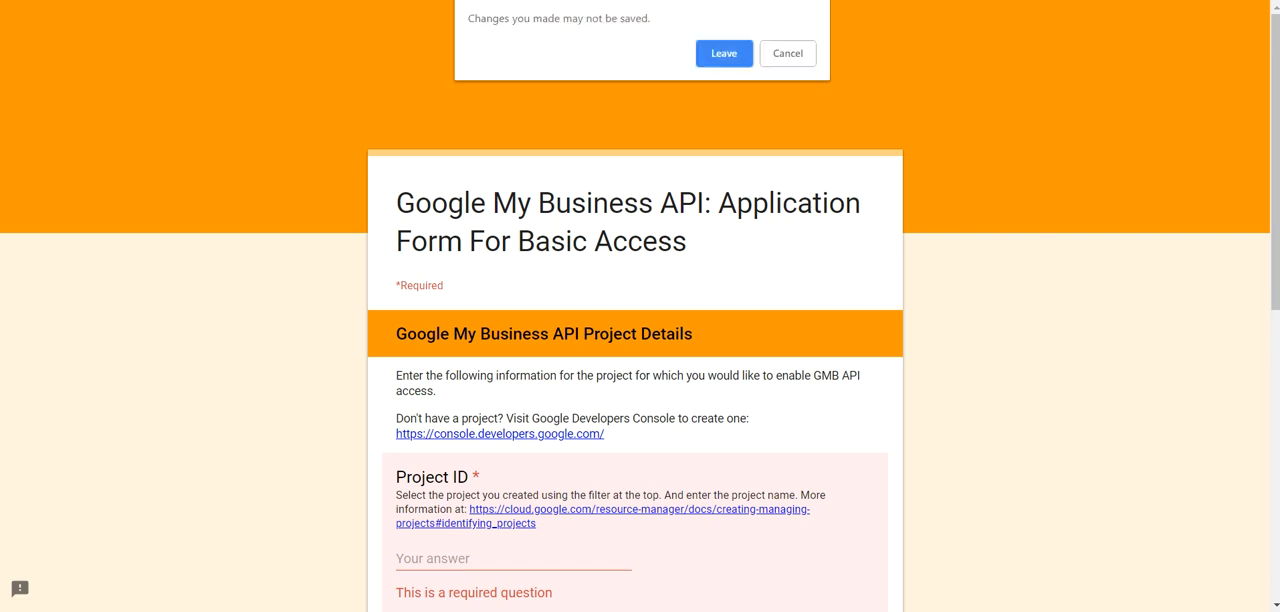
left_click(703, 52)
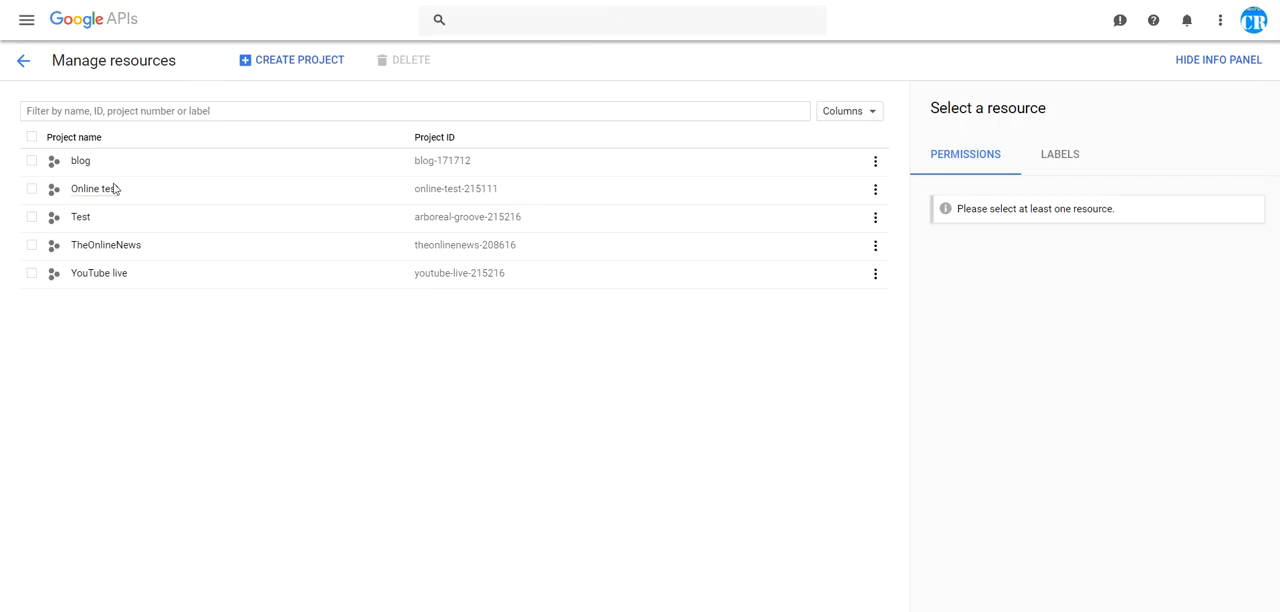
Step: Select the Online test project in the Google API console and open its API Library
left_click(95, 190)
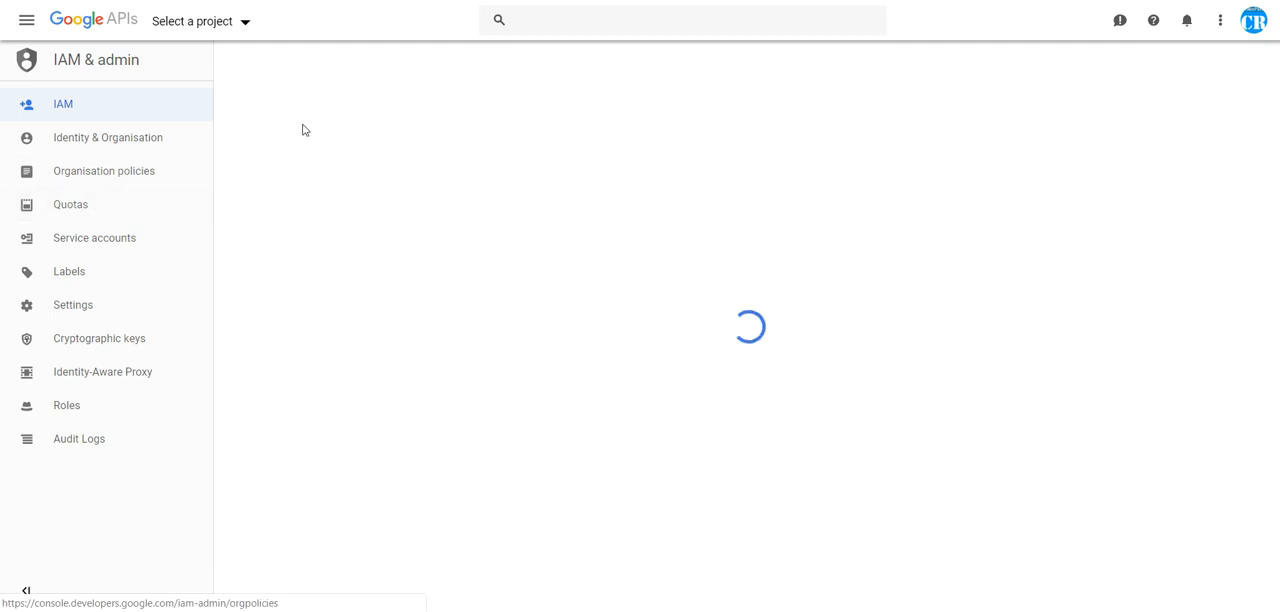
left_click(26, 19)
mouse_move(140, 80)
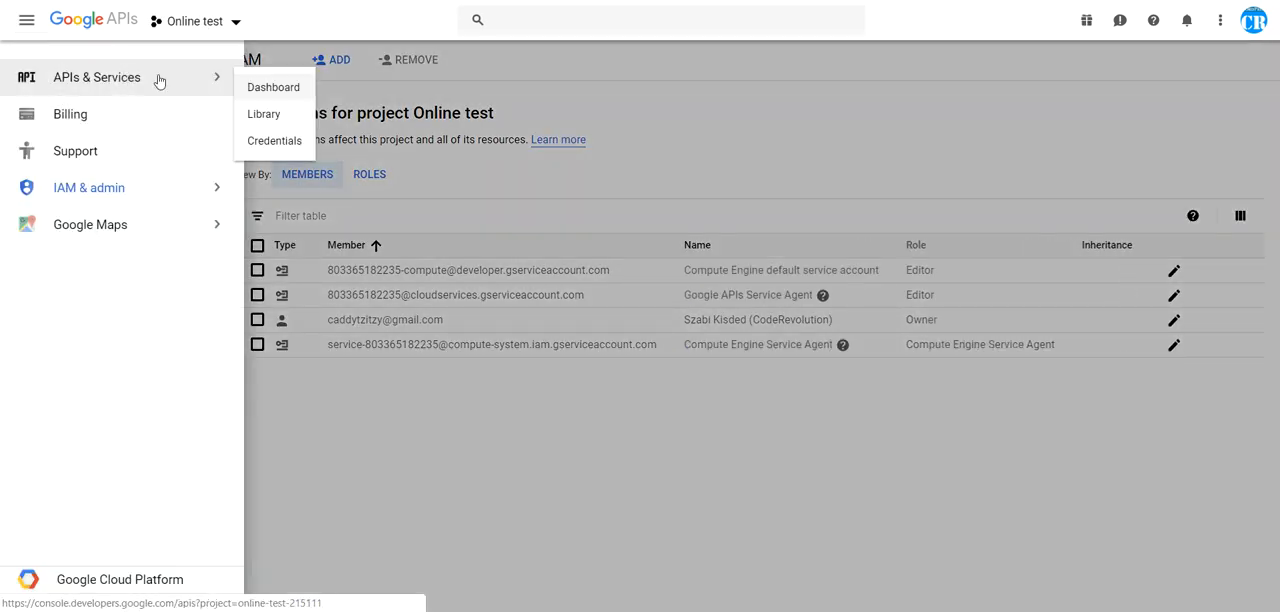
left_click(257, 116)
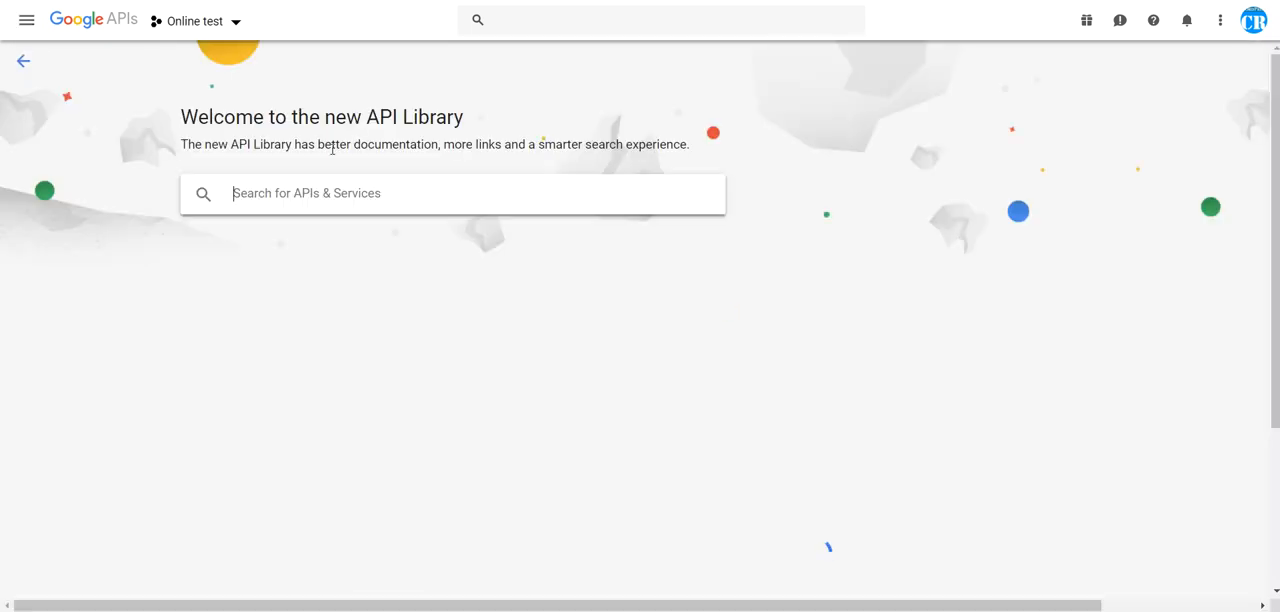
left_click(528, 22)
type("goog")
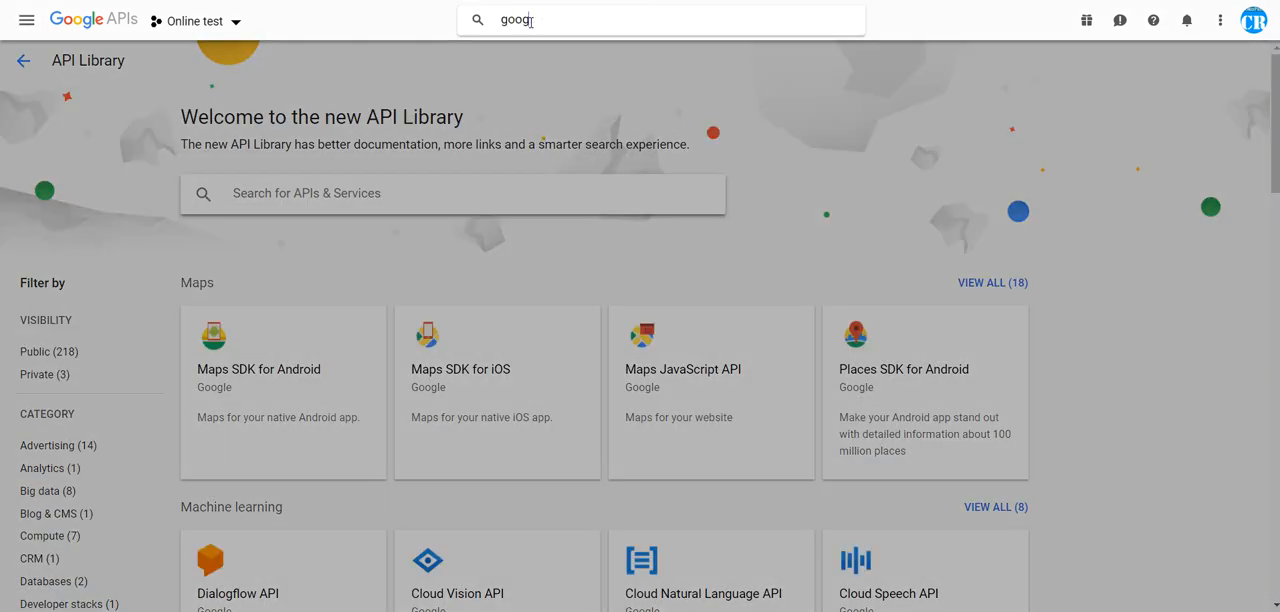
type("le my business")
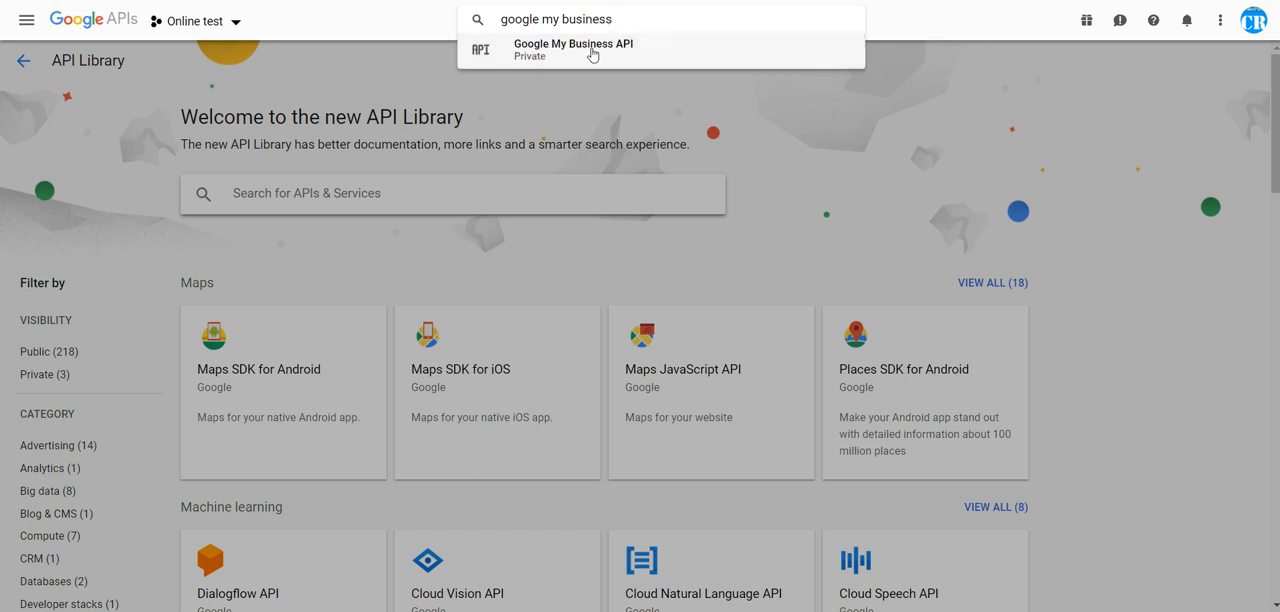
Step: Search the API Library for "my business" and open the Google My Business API page
left_click(407, 203)
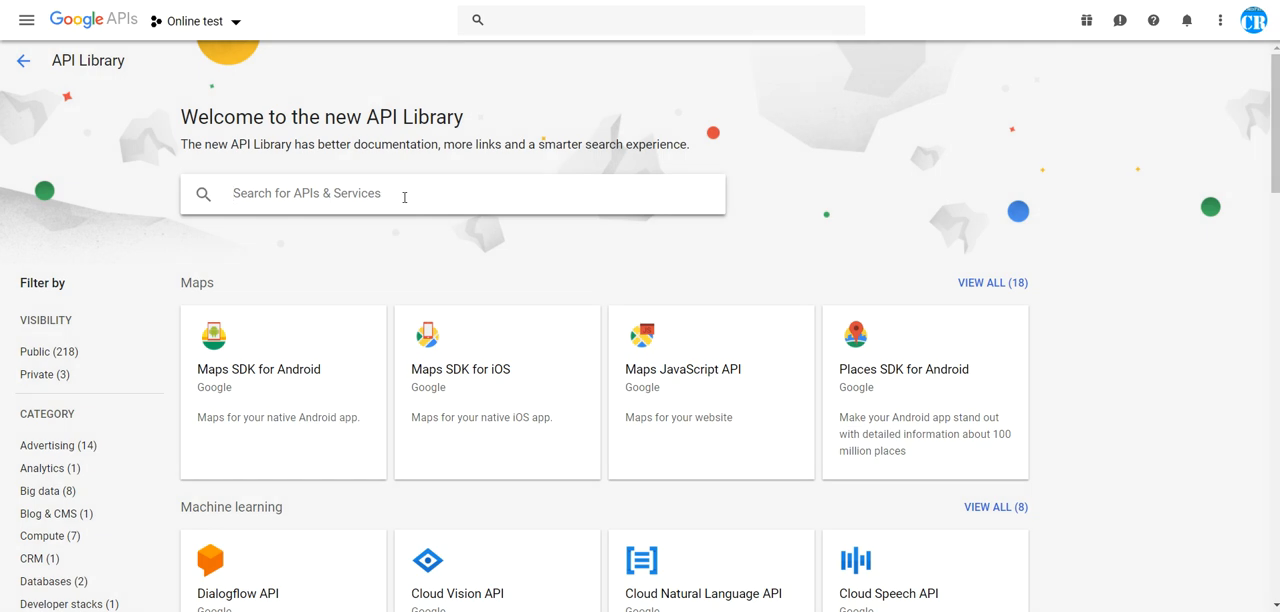
type("my")
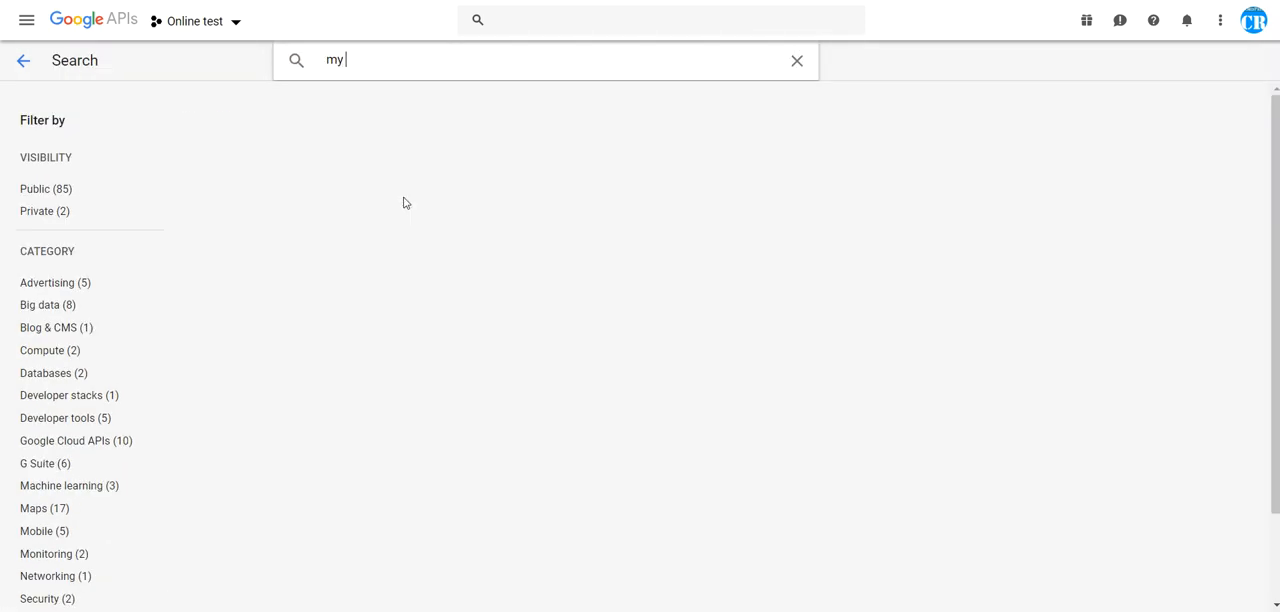
type(" busines")
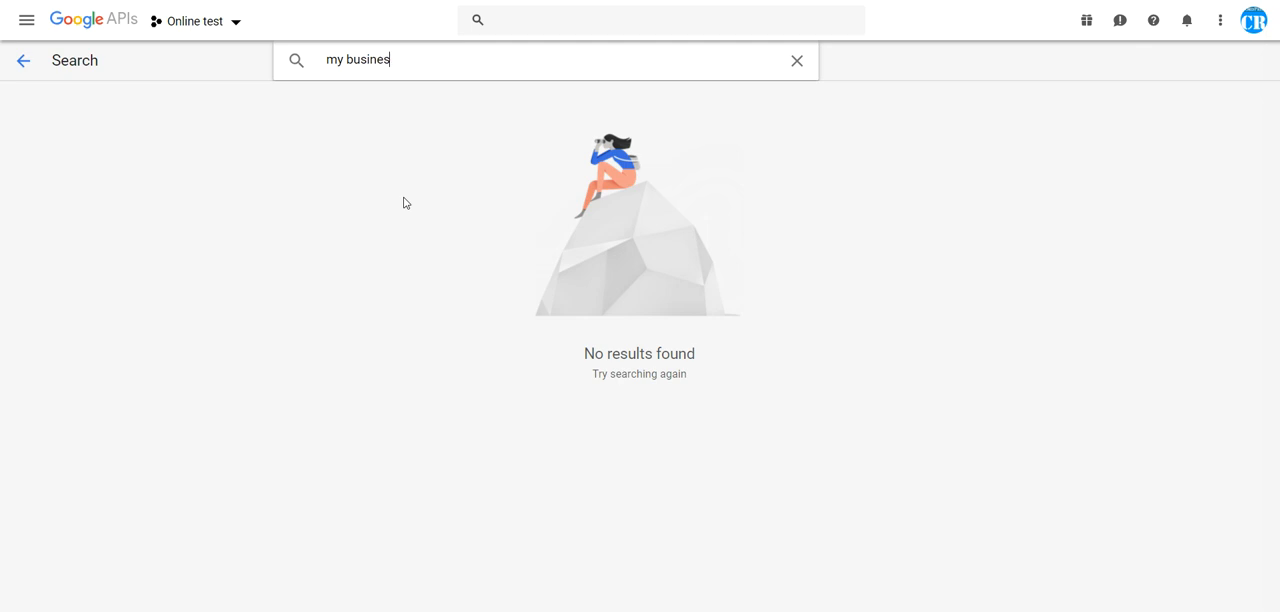
left_click(271, 203)
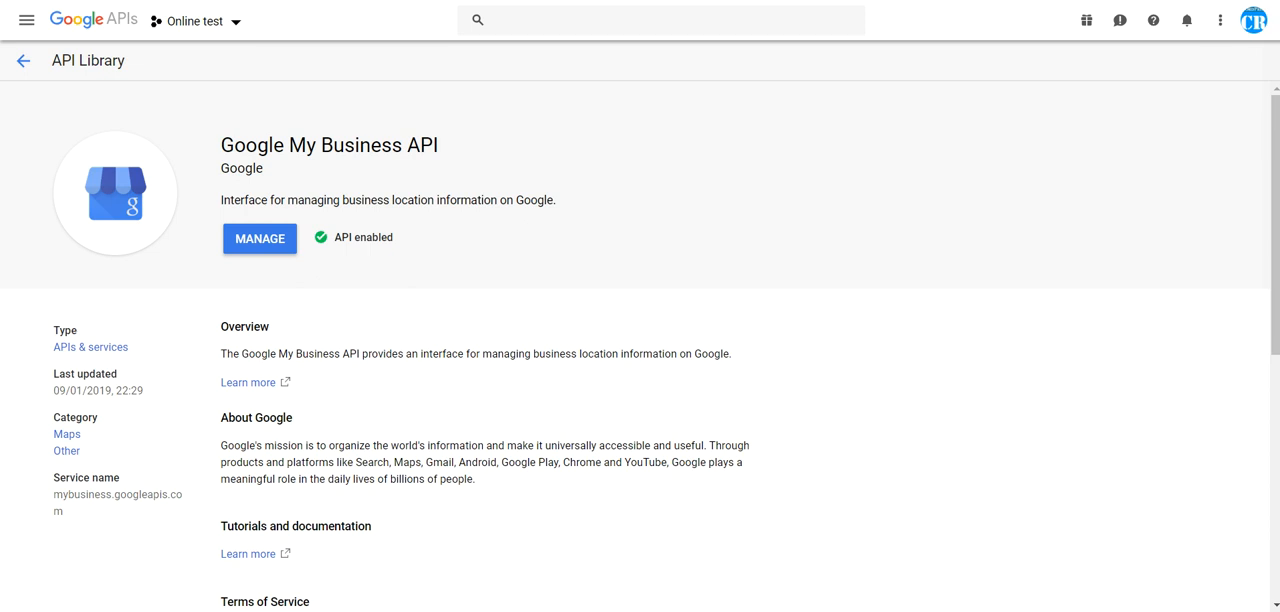
Step: Open the Credentials page of the project's APIs & Services
left_click(26, 20)
mouse_move(70, 90)
left_click(274, 141)
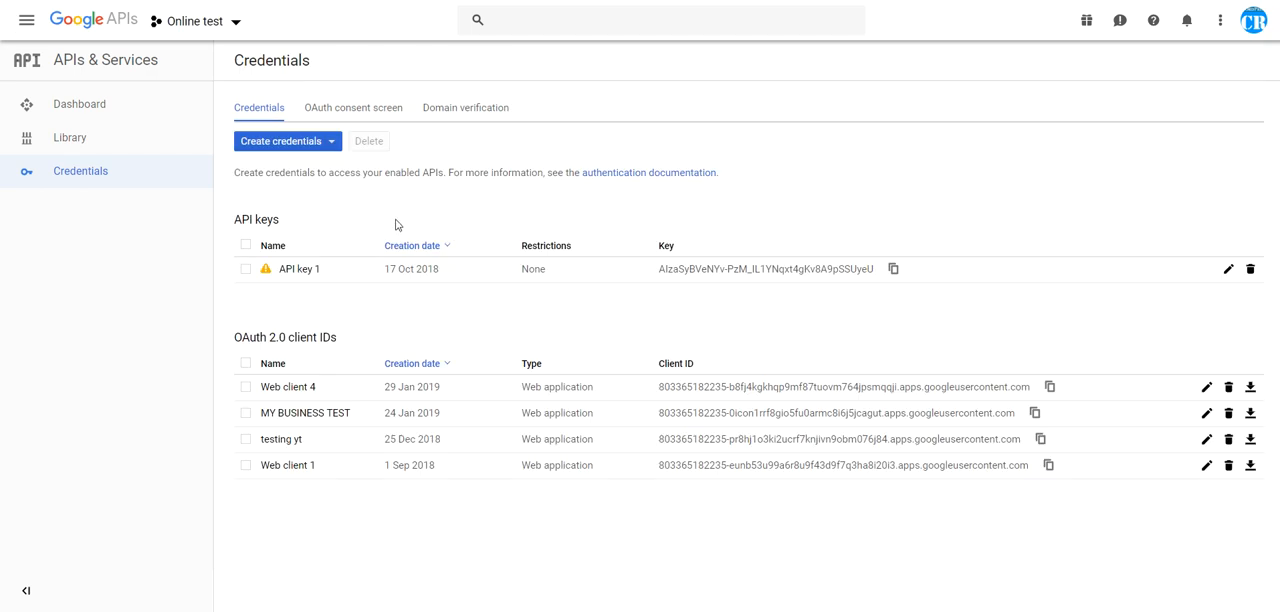
Step: Start a new OAuth client ID with application type Web application and name it TEST DEMO
left_click(288, 141)
left_click(280, 214)
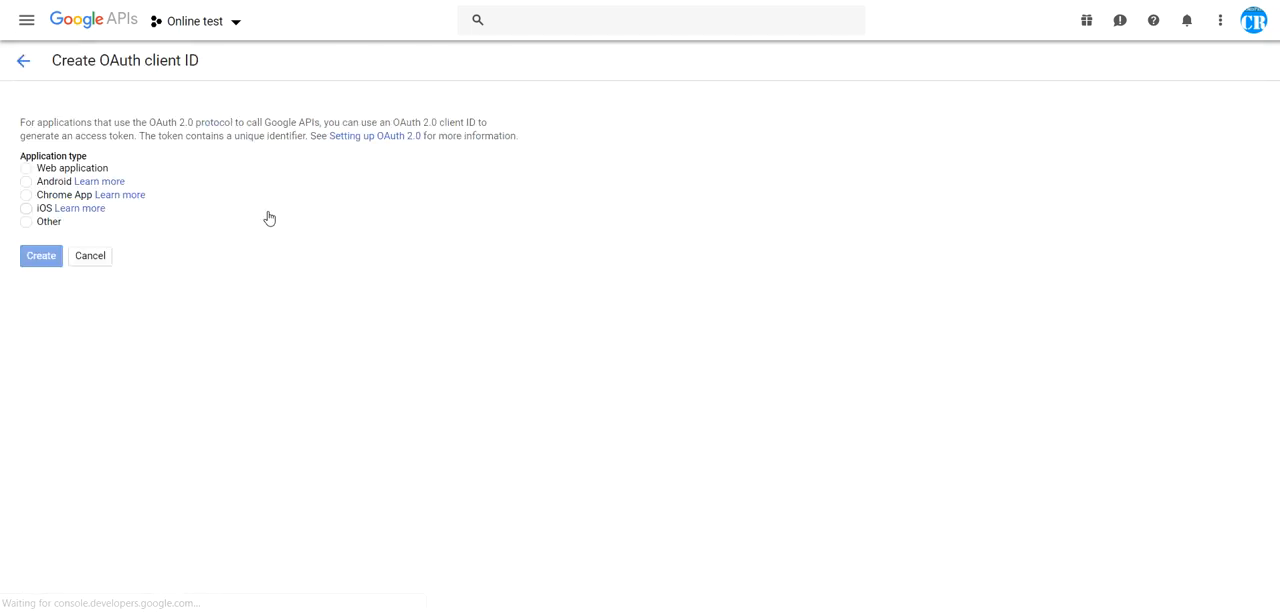
left_click(26, 168)
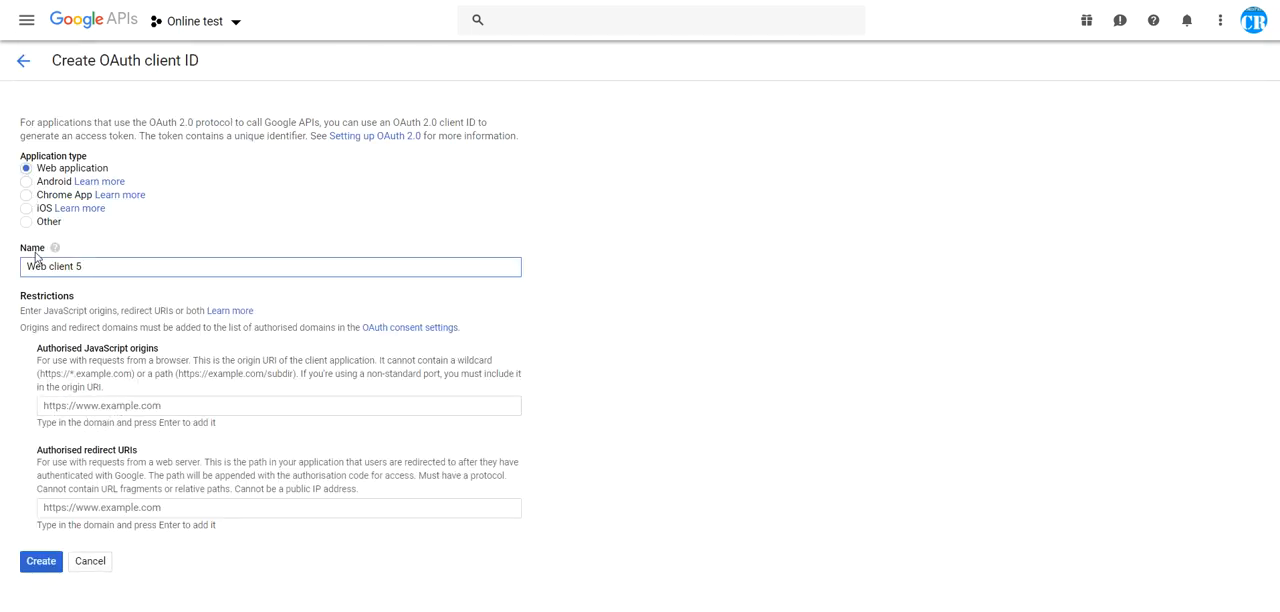
left_click_drag(84, 266, 18, 266)
type("TEST DEMO")
Step: Add the plugin's businessomatic_business_panel and businessomatic_items_panel URLs as authorised redirect URIs and create the OAuth client
left_click_drag(45, 459, 133, 456)
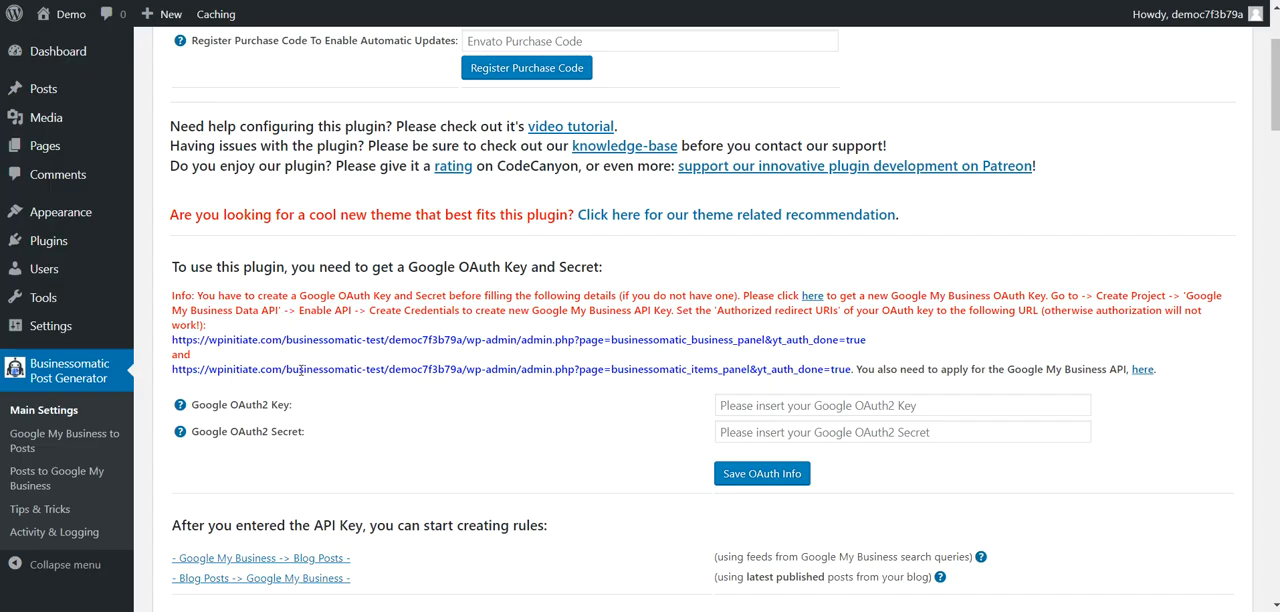
left_click_drag(172, 340, 855, 339)
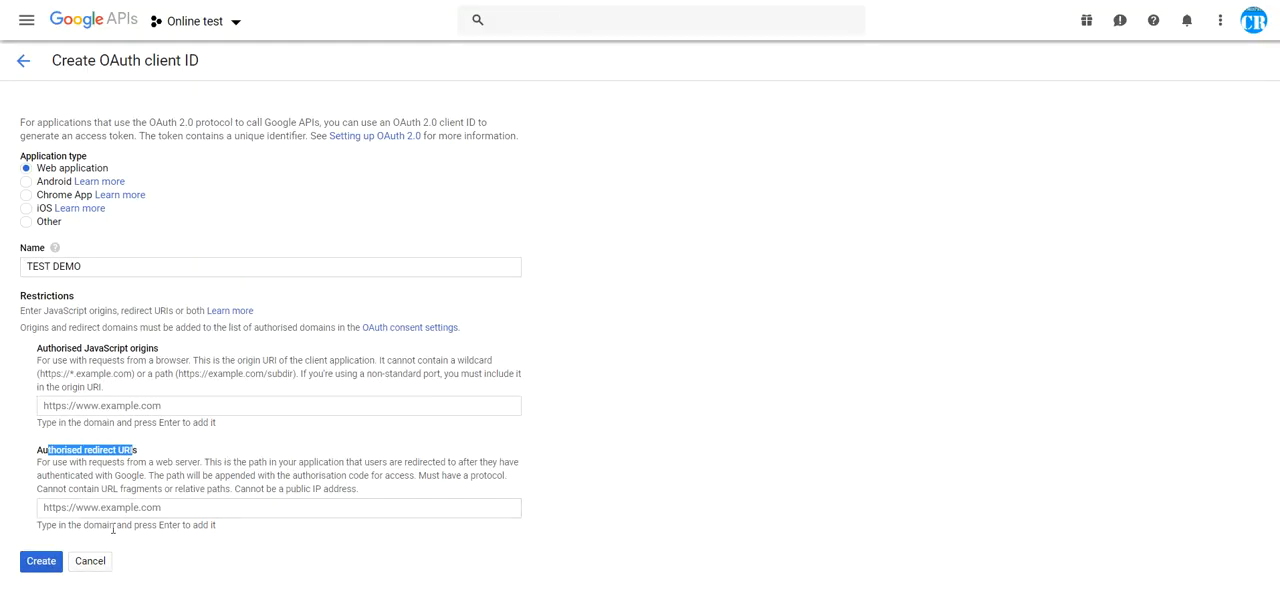
left_click(108, 507)
type("https://wpinitiate.com/businessomatic-test/democ7f3b79a/wp-admin/admin.php?page=businessomatic_business_panel&yt_auth_done=true")
key("Return")
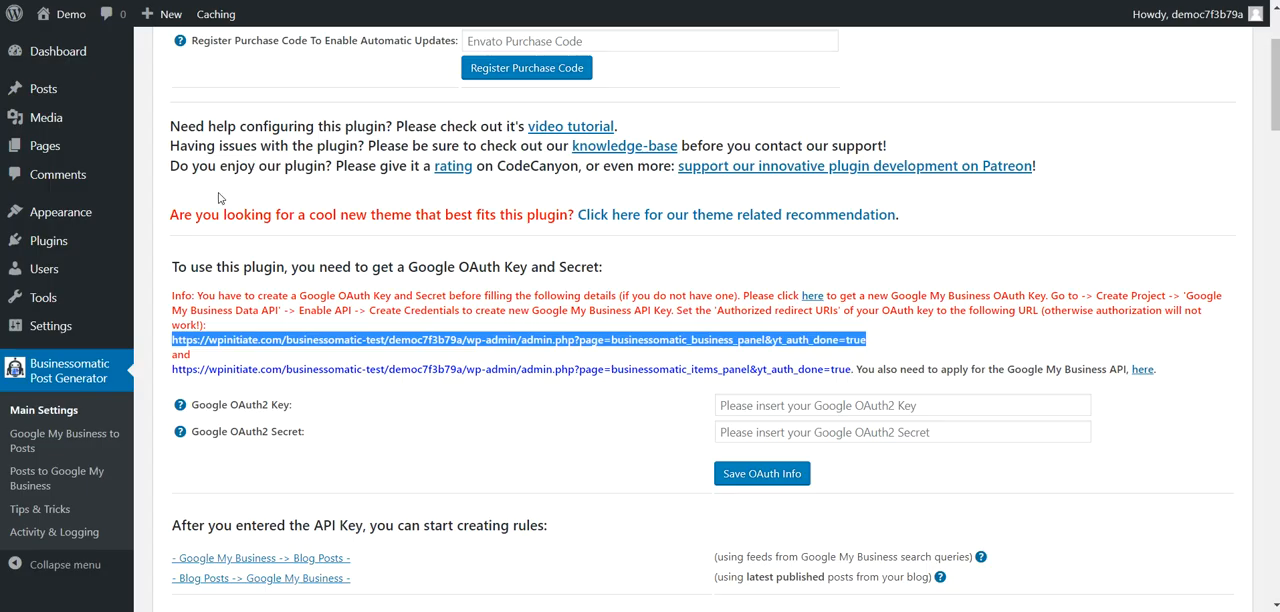
left_click_drag(174, 372, 852, 371)
key("ctrl+c")
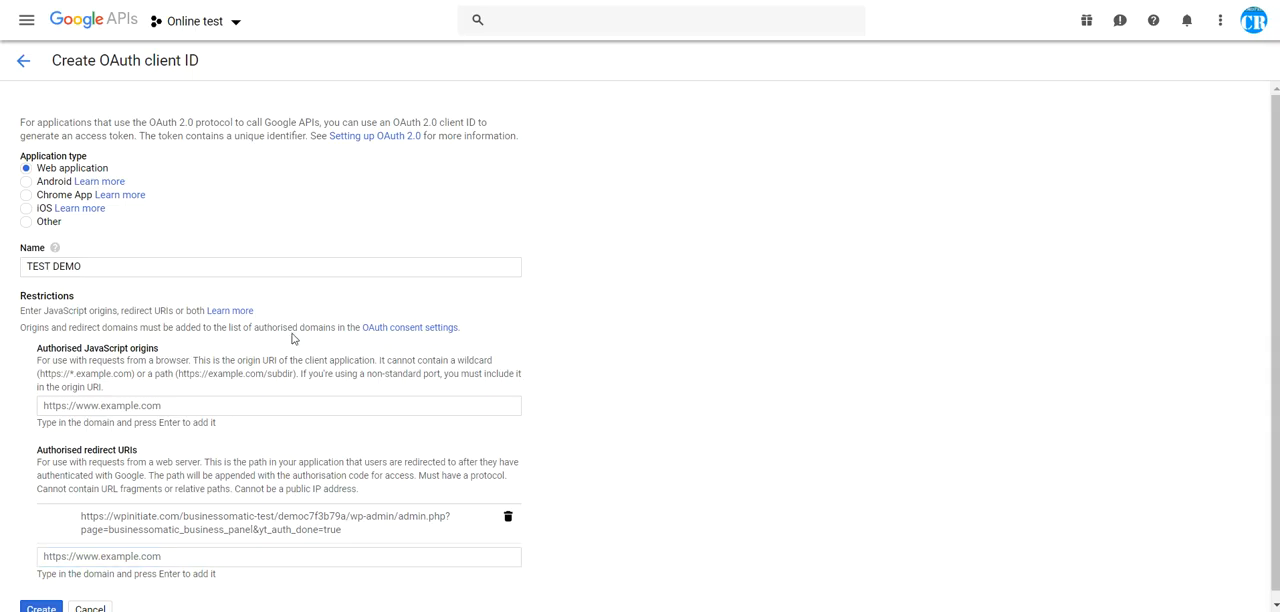
left_click(191, 554)
key("ctrl+v")
key("Return")
scroll(189, 558, "down", 1)
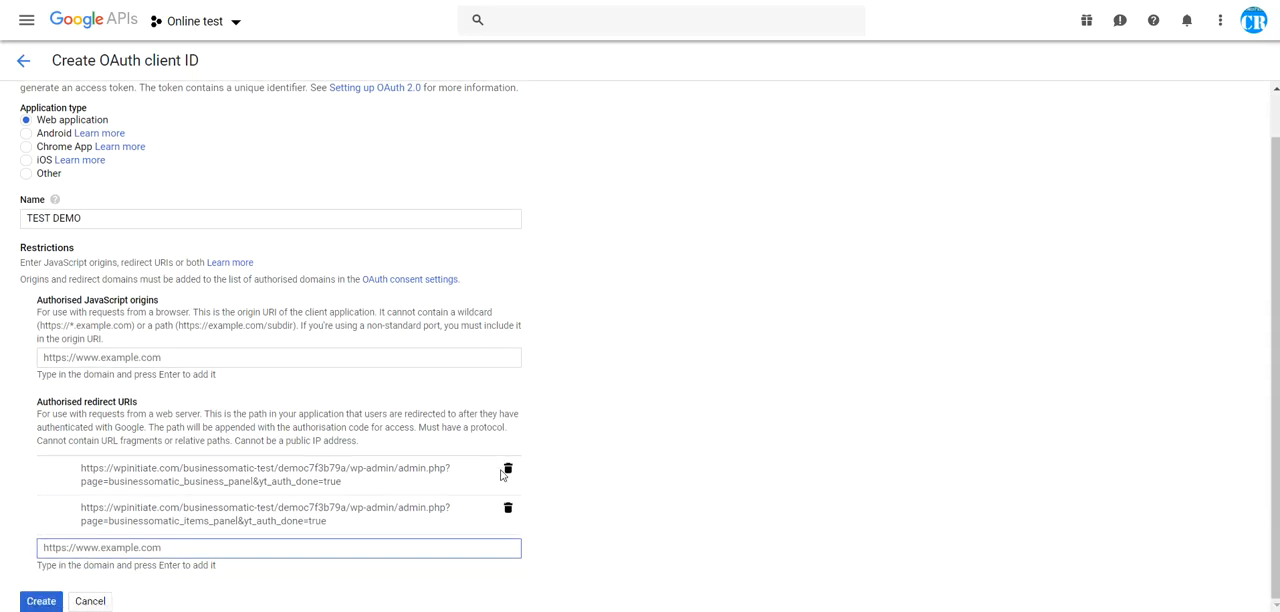
left_click(46, 602)
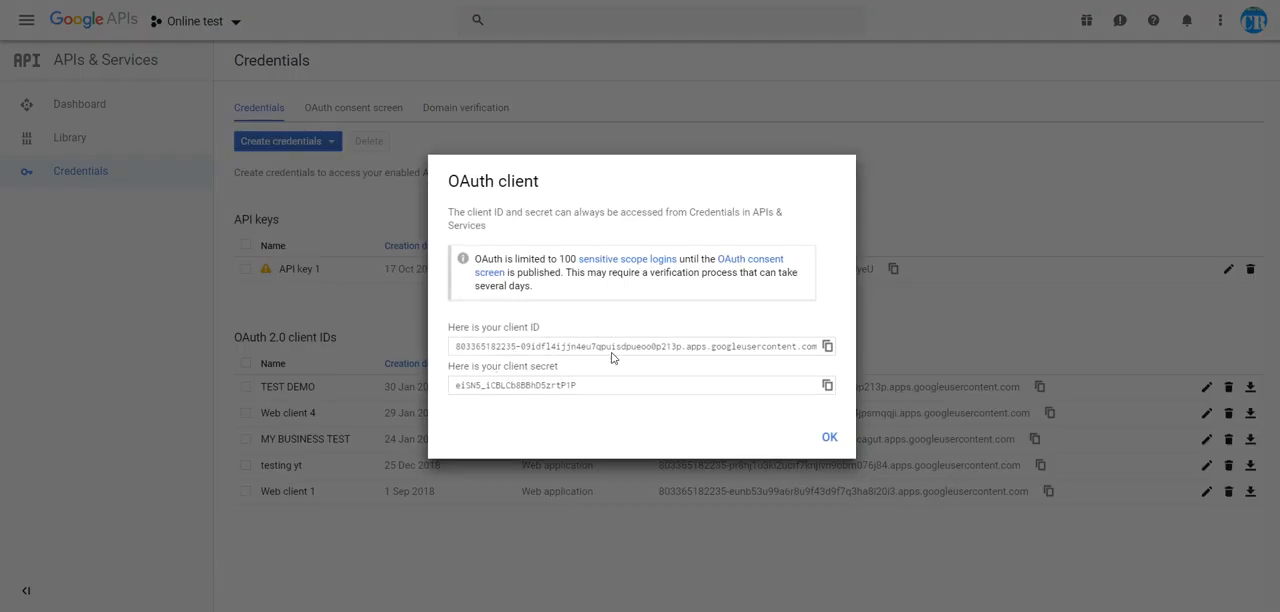
Step: Copy the new client ID and client secret into the plugin's Google OAuth2 Key and Secret fields and save the OAuth info
left_click(828, 346)
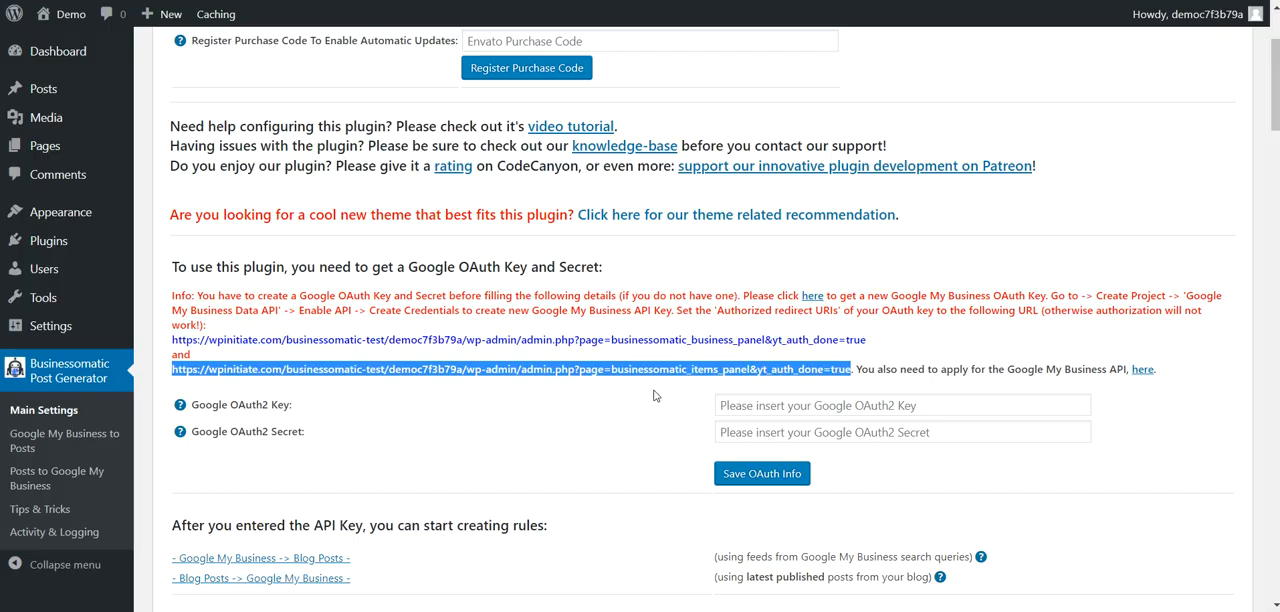
left_click(716, 395)
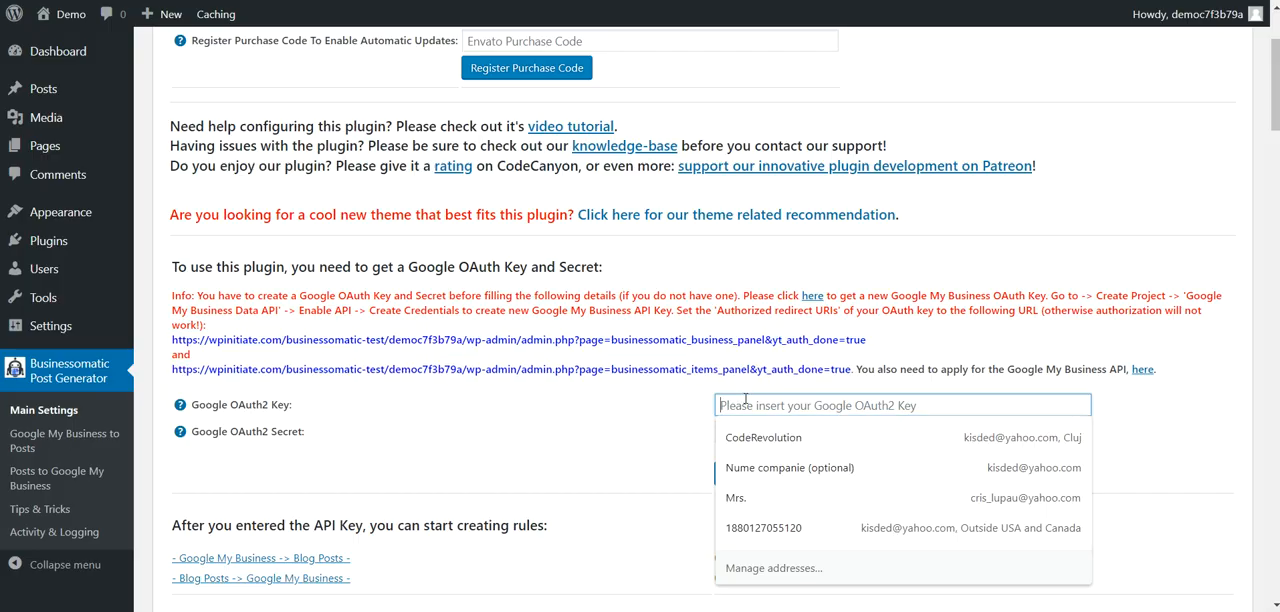
key("ctrl+v")
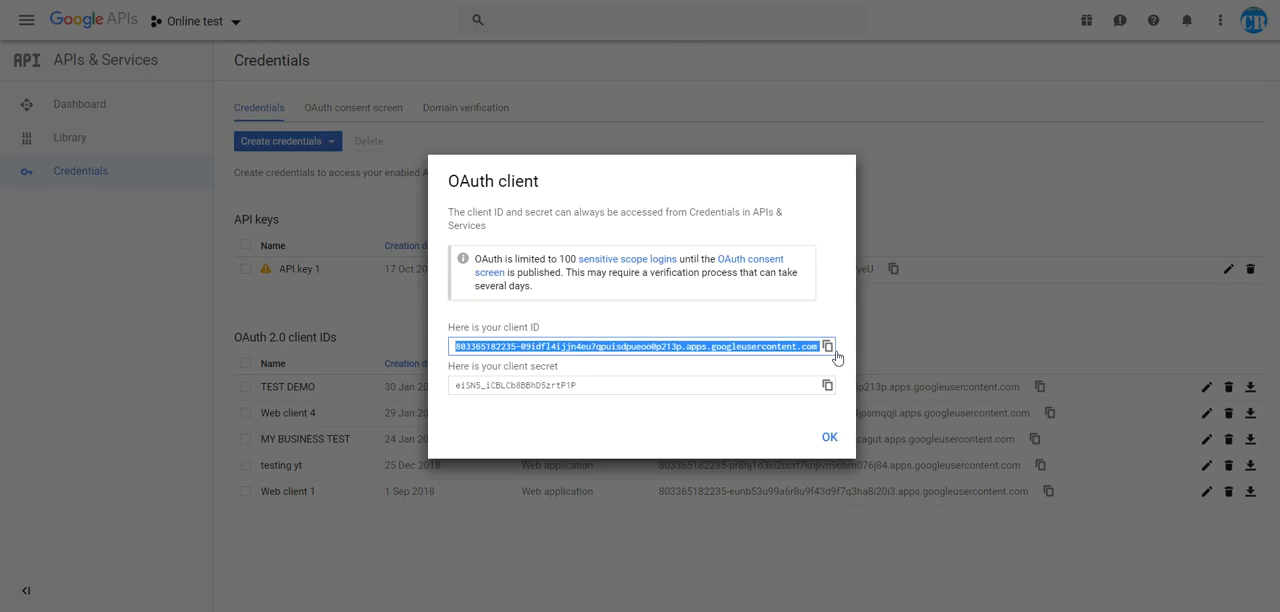
left_click(828, 385)
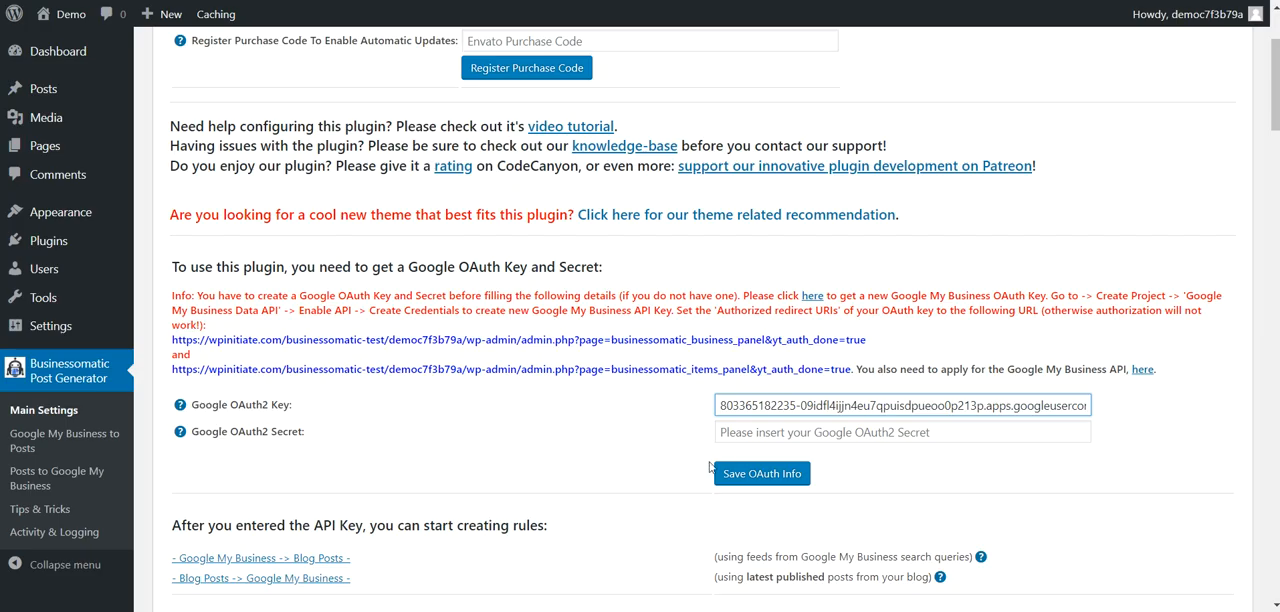
left_click(740, 432)
key("ctrl+v")
left_click(745, 476)
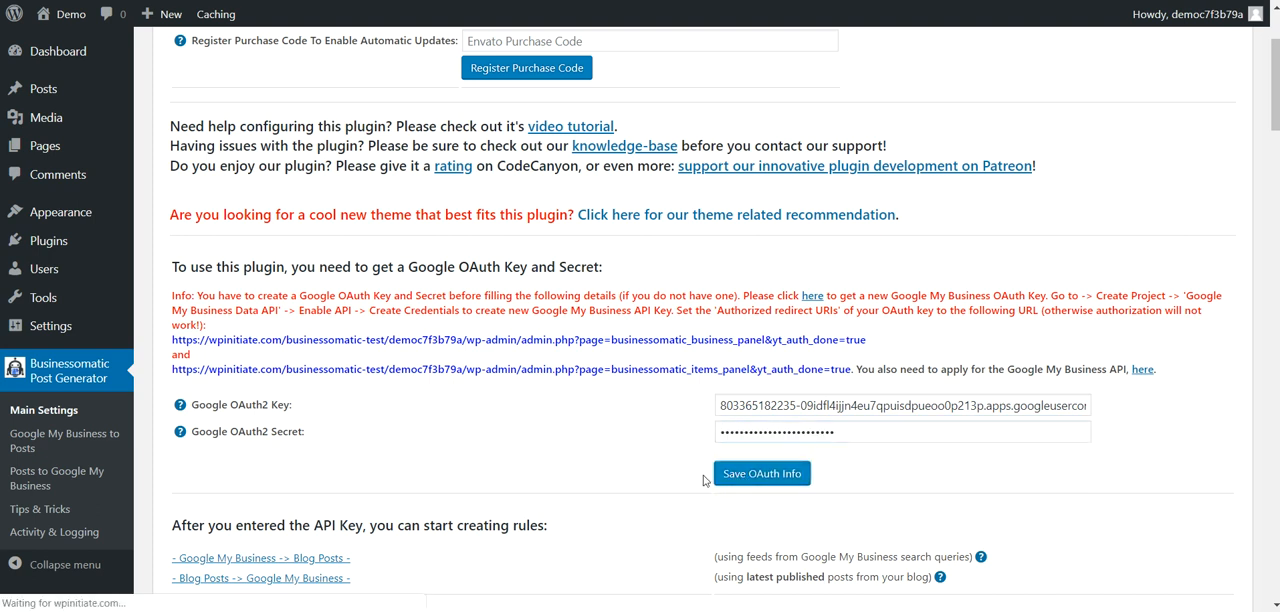
Step: Open the plugin's Google My Business to Posts page and authorize the app with the Google account that owns the API project
scroll(422, 397, "down", 2)
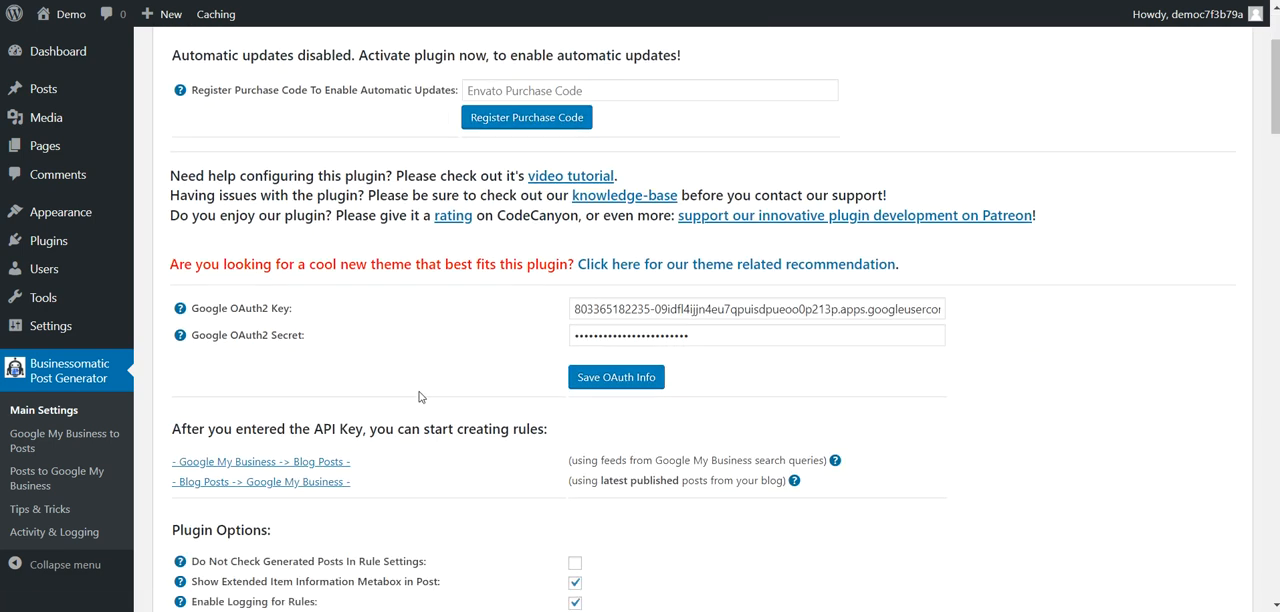
scroll(419, 397, "down", 1)
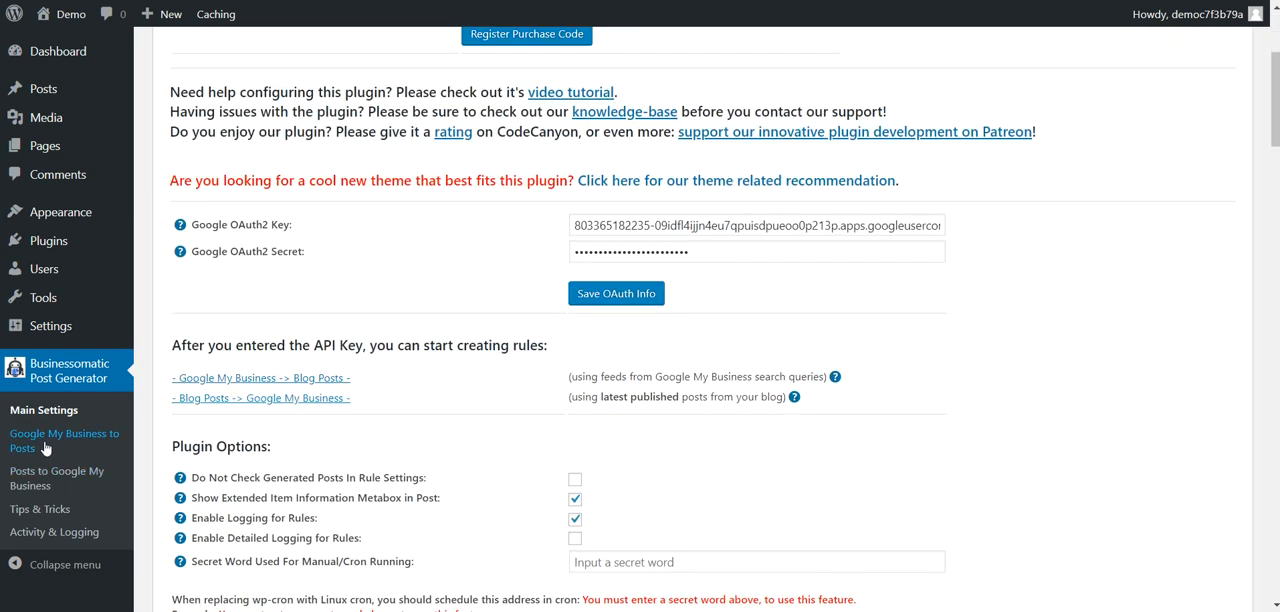
left_click(45, 440)
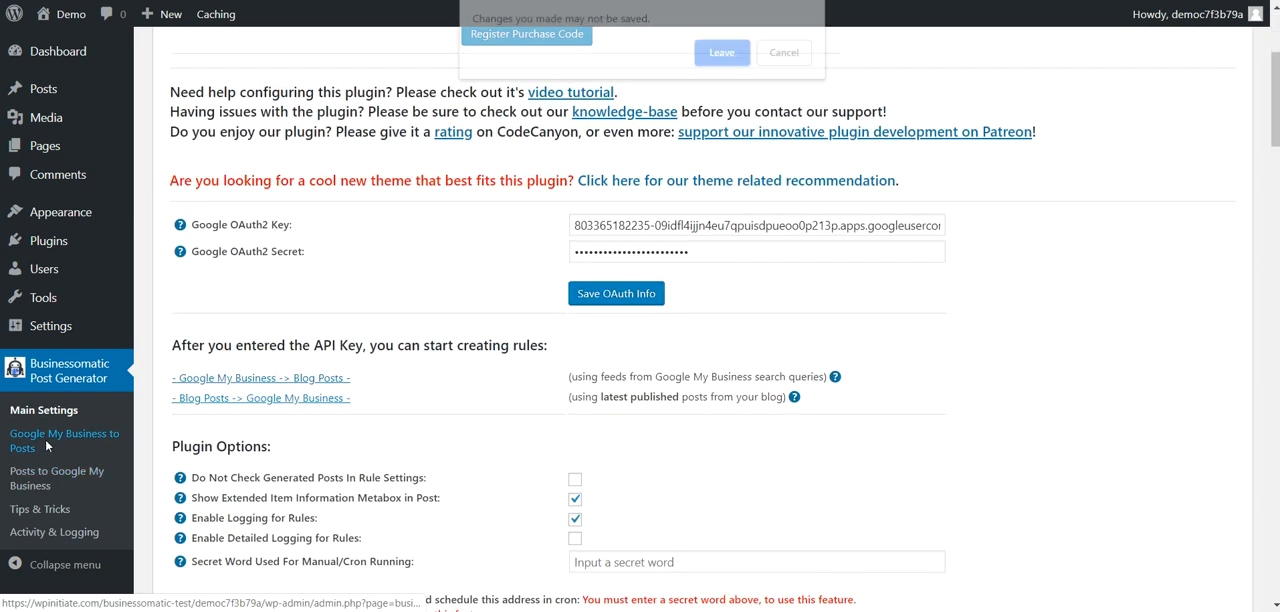
left_click(742, 51)
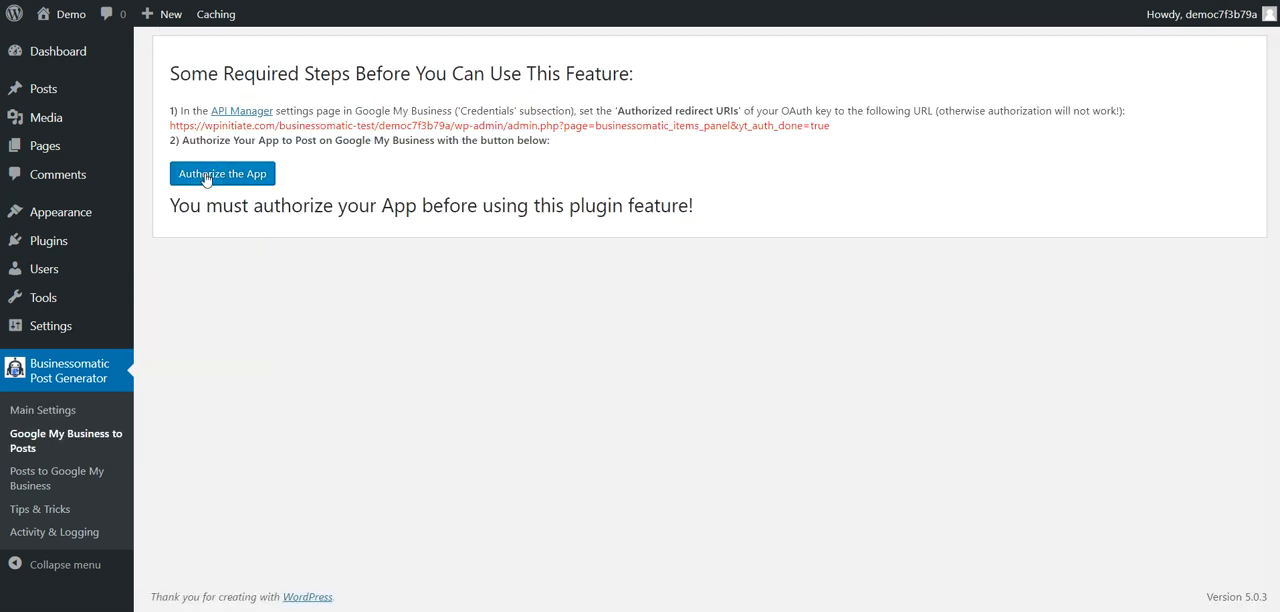
left_click(206, 176)
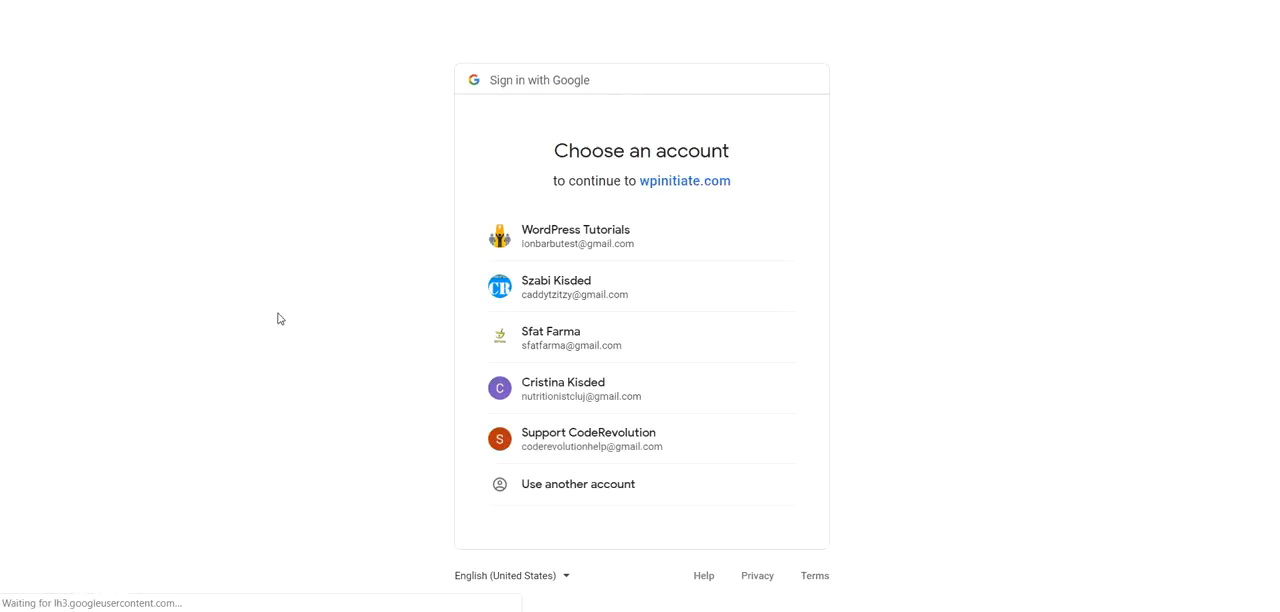
left_click(531, 294)
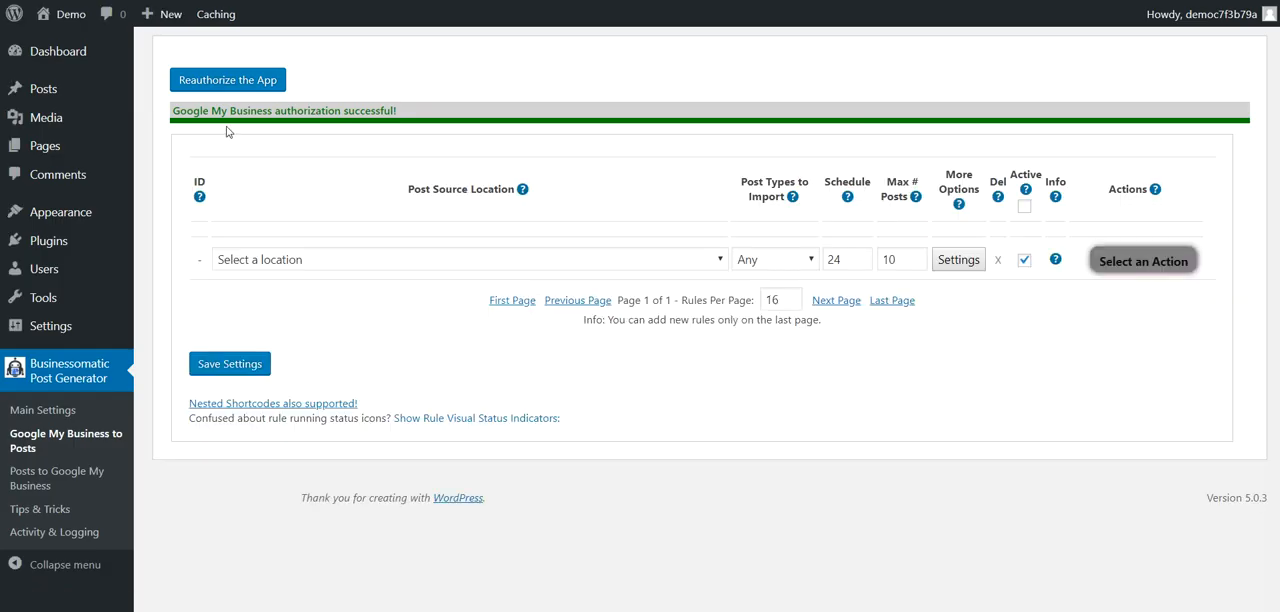
Step: Select the listed business address as the new rule's post source location, with post type Any, schedule 24 and maximum 10 posts
left_click(405, 260)
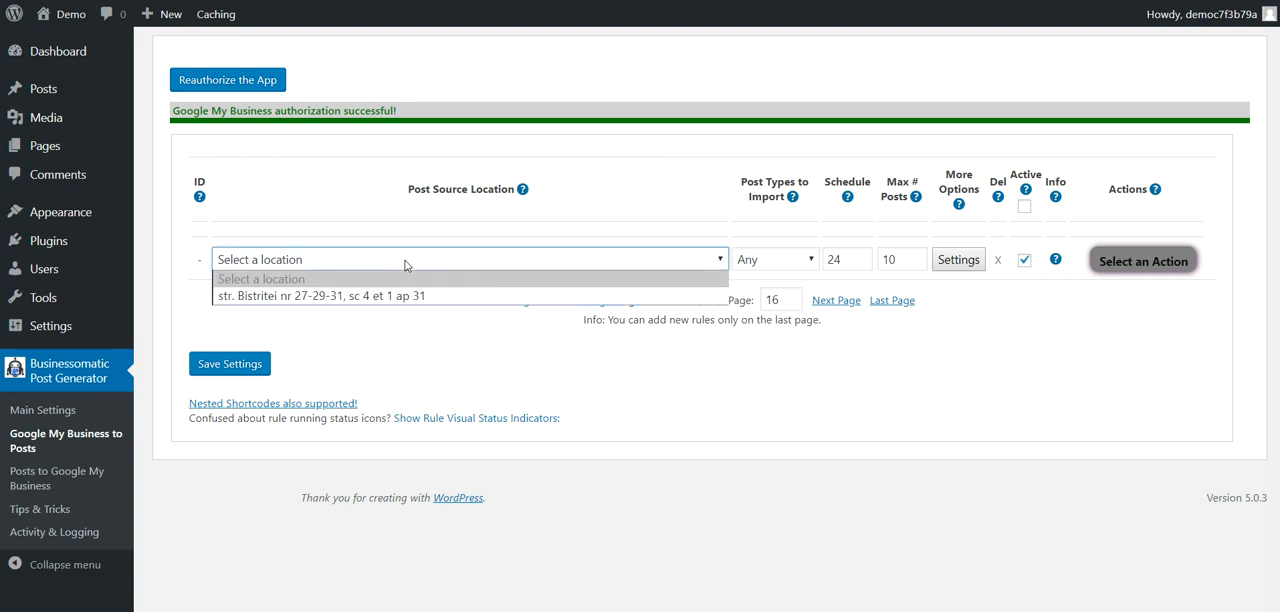
left_click(398, 288)
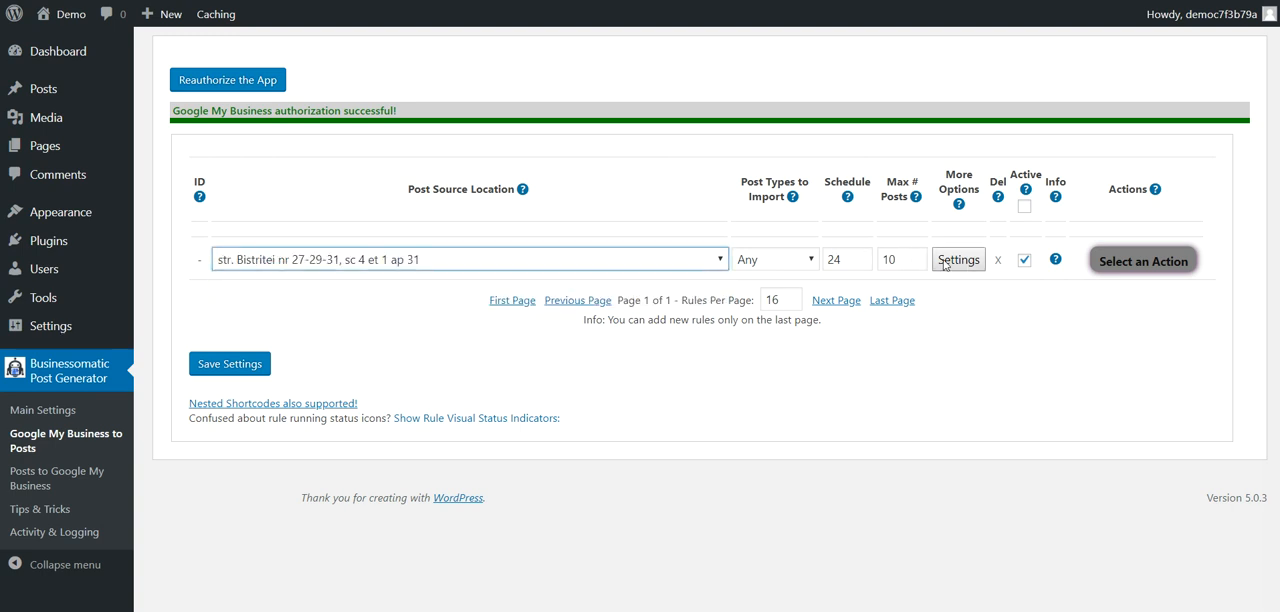
left_click(778, 262)
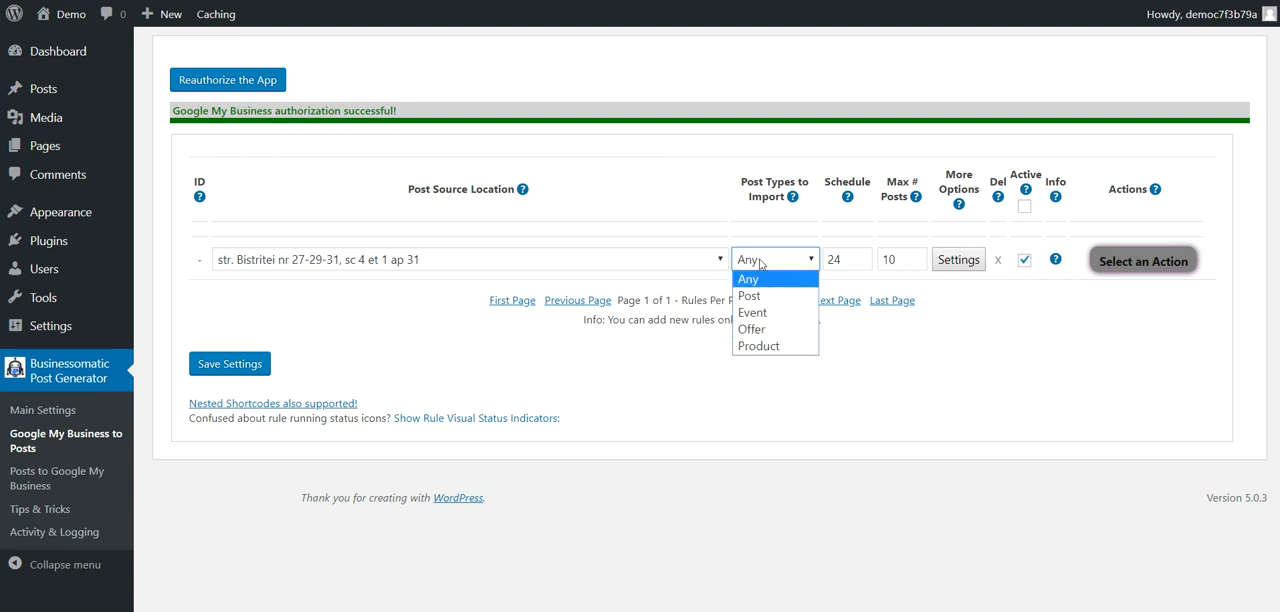
left_click(760, 280)
key("Tab")
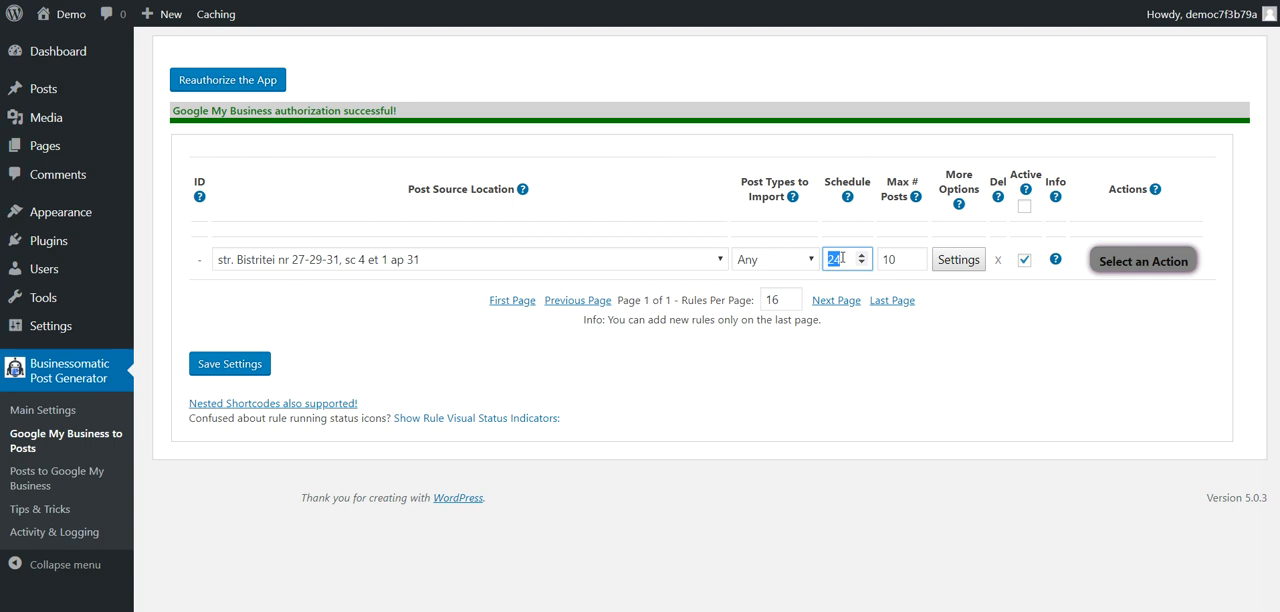
key("Tab")
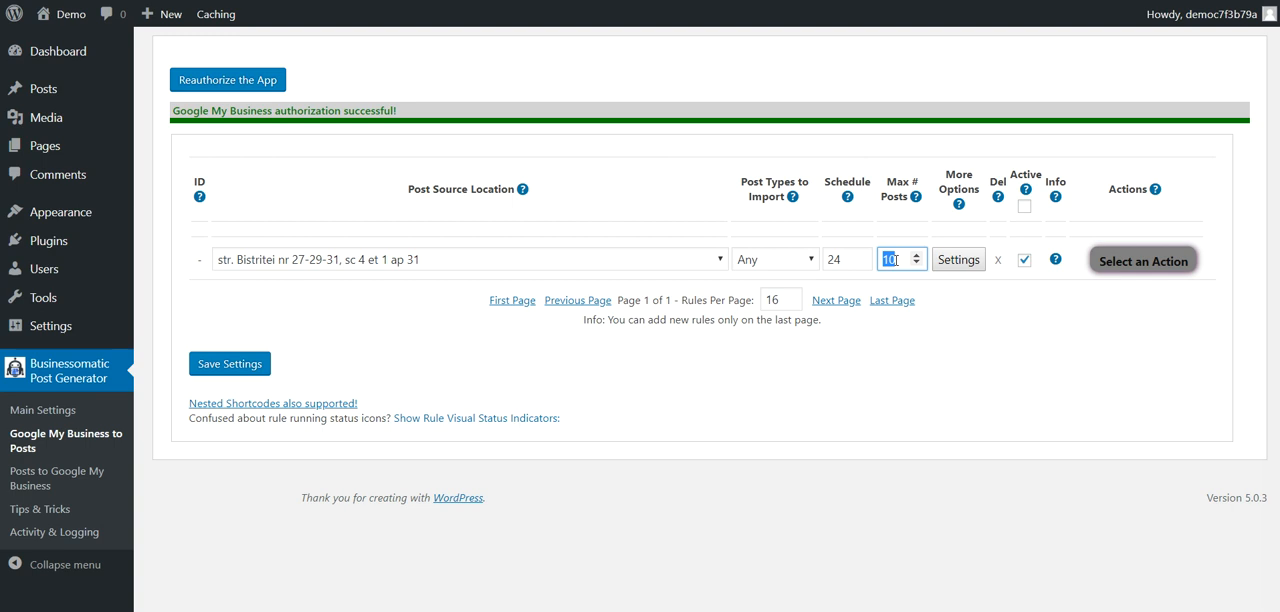
Step: Open the new rule's advanced settings and examine the shortcodes supported by the generated post title and content
left_click(948, 264)
scroll(566, 278, "down", 1)
scroll(398, 186, "up", 1)
left_click_drag(273, 142, 361, 142)
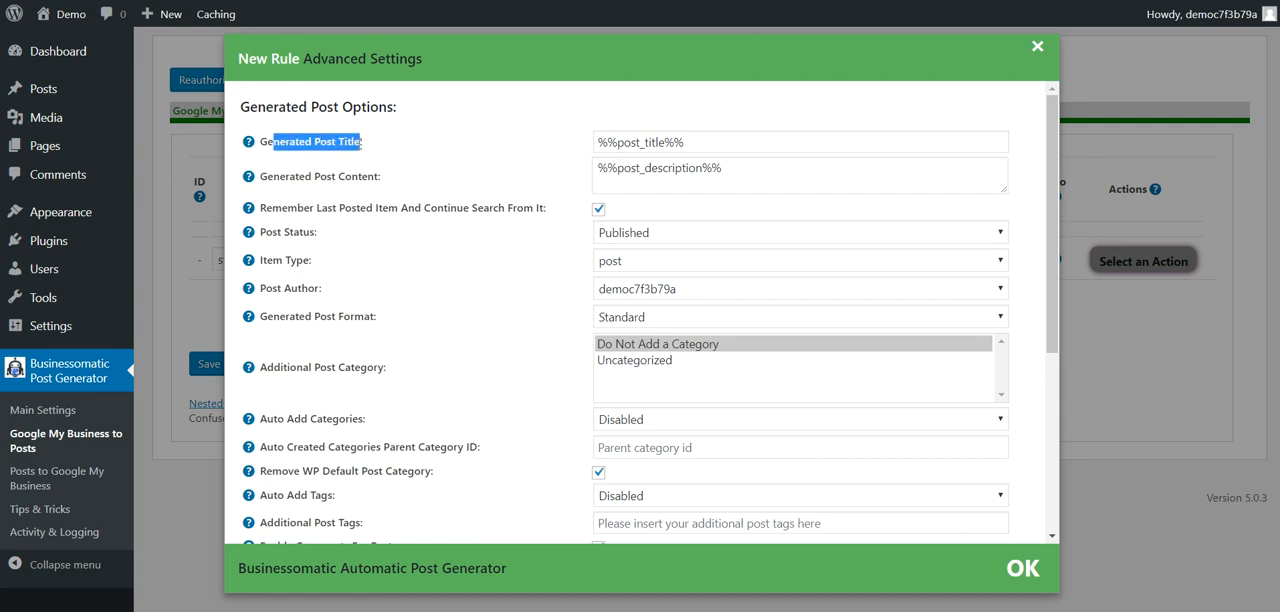
left_click(269, 140)
mouse_move(248, 141)
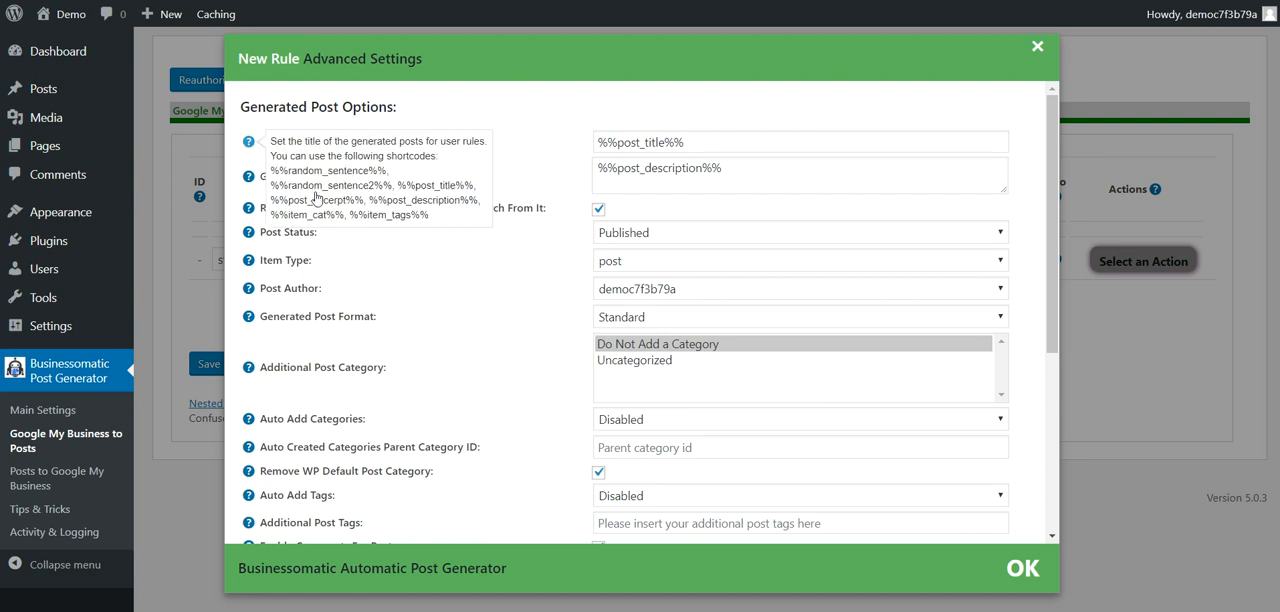
left_click_drag(271, 171, 463, 215)
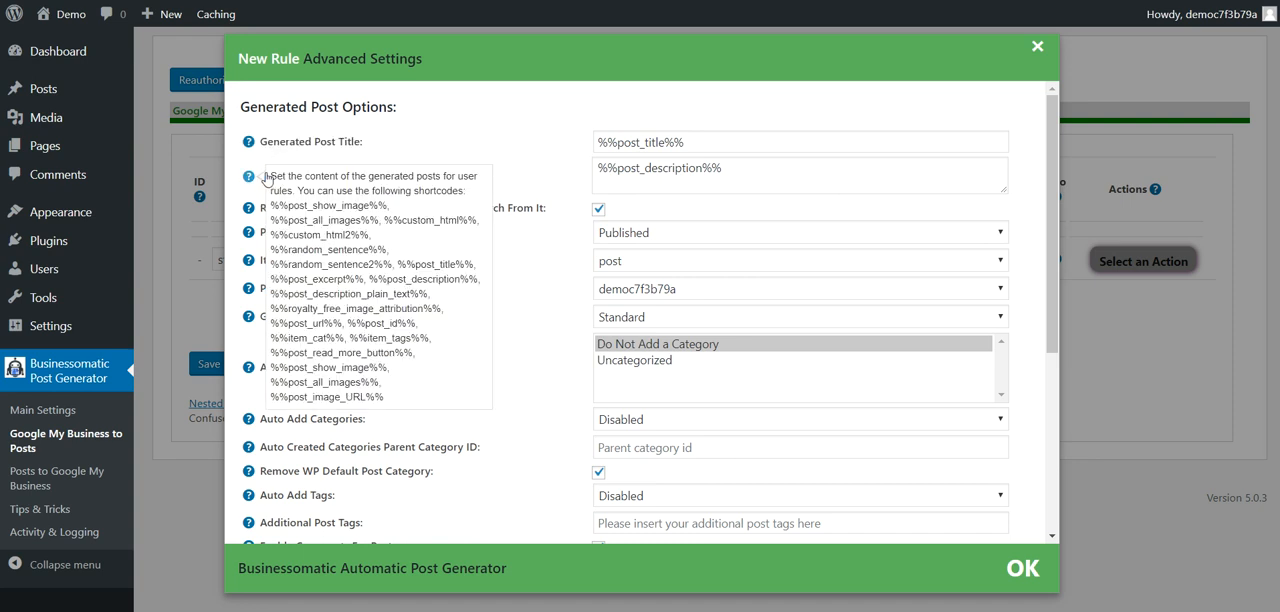
mouse_move(261, 186)
left_click_drag(271, 205, 388, 402)
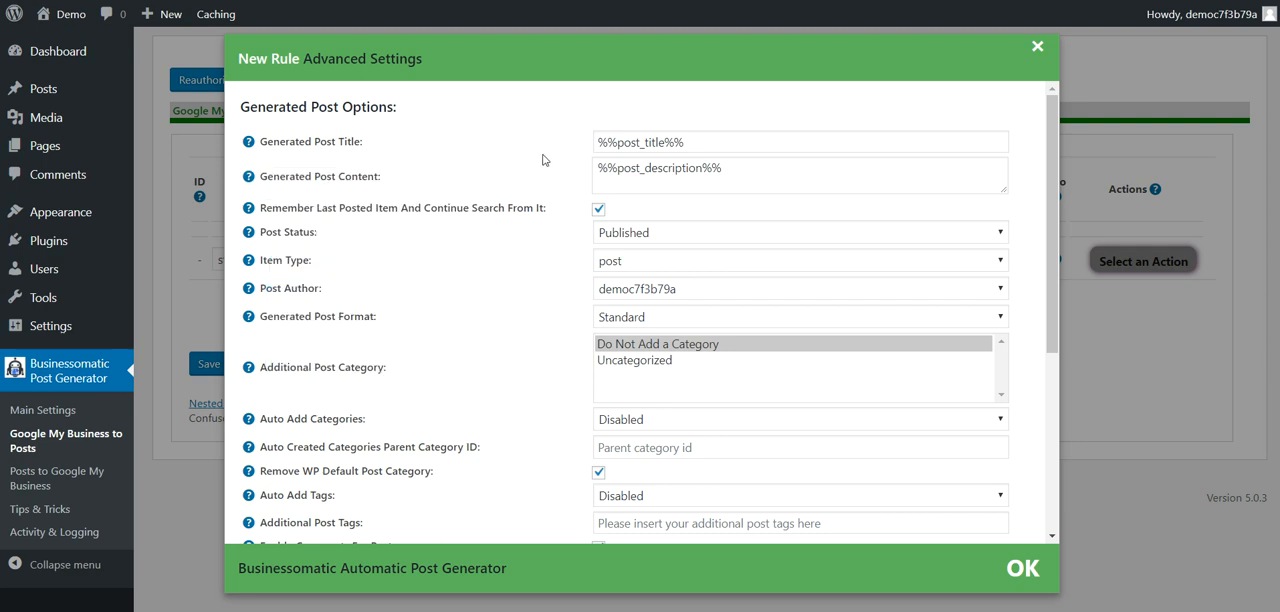
Step: Review the rule's options for remembering the last posted item, post status, item type, post author and generated post format
left_click_drag(316, 208, 436, 208)
left_click(469, 210)
left_click(619, 233)
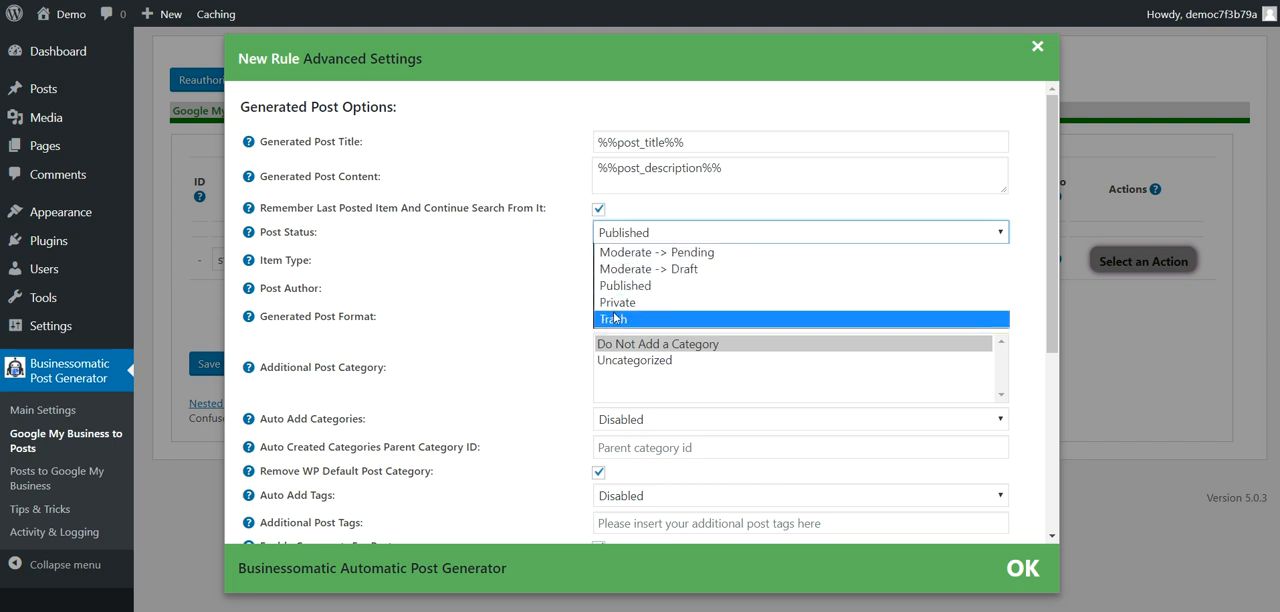
left_click(512, 265)
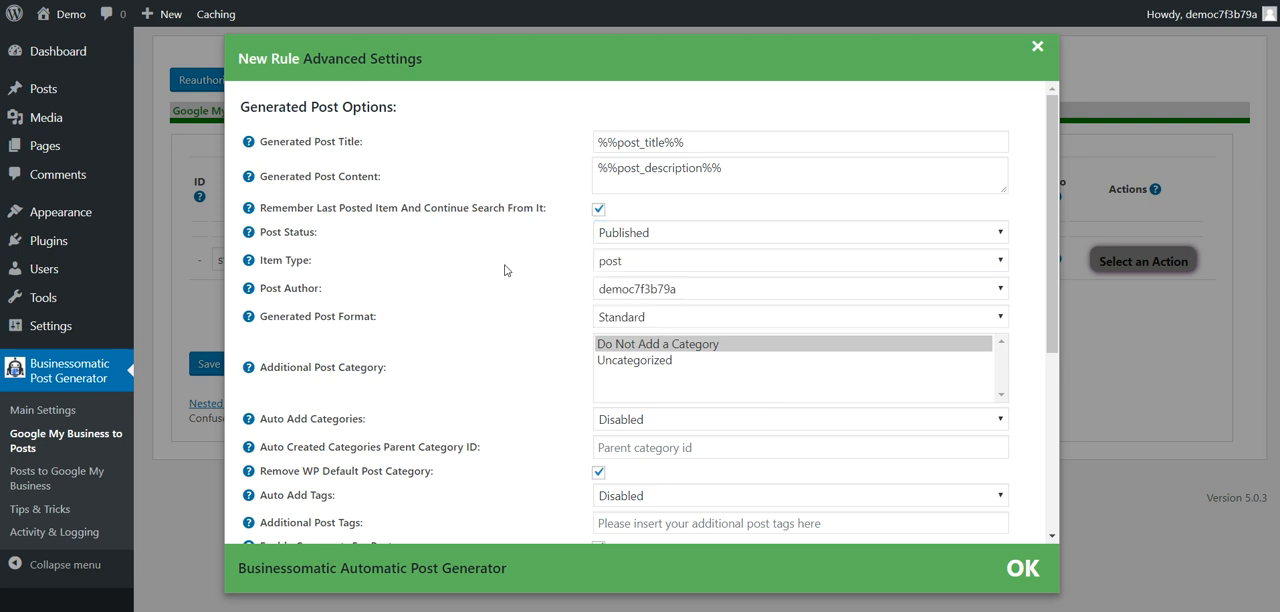
left_click(645, 259)
left_click(553, 274)
left_click(602, 262)
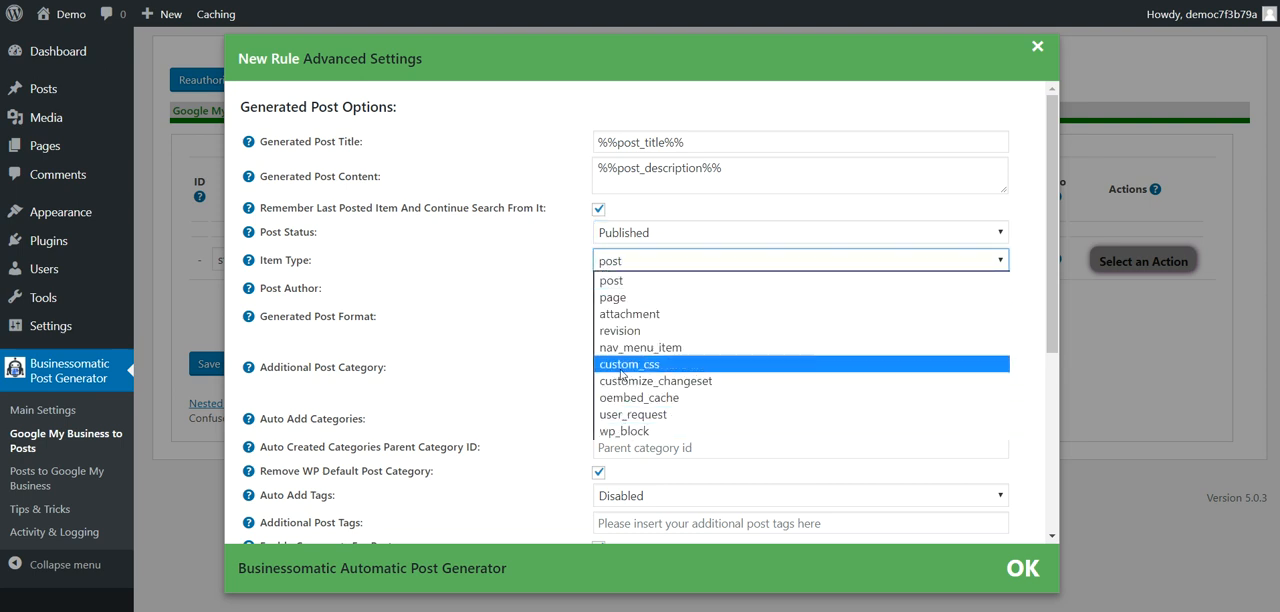
left_click(551, 269)
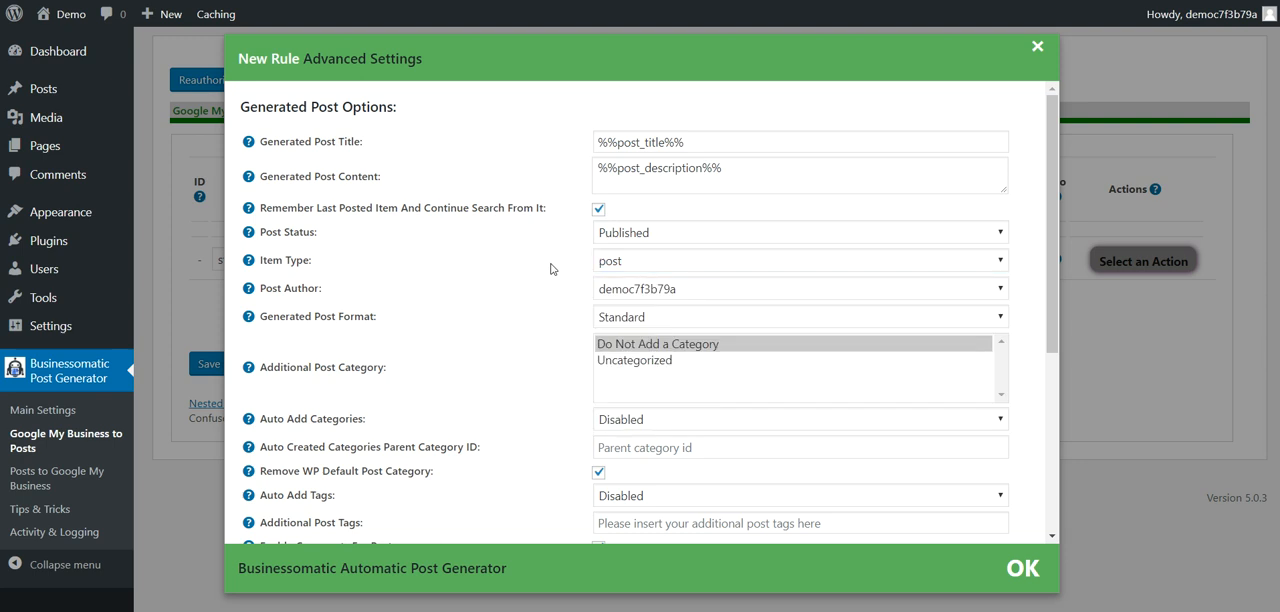
left_click(618, 292)
left_click(555, 295)
left_click(625, 318)
left_click(577, 320)
scroll(600, 330, "down", 2)
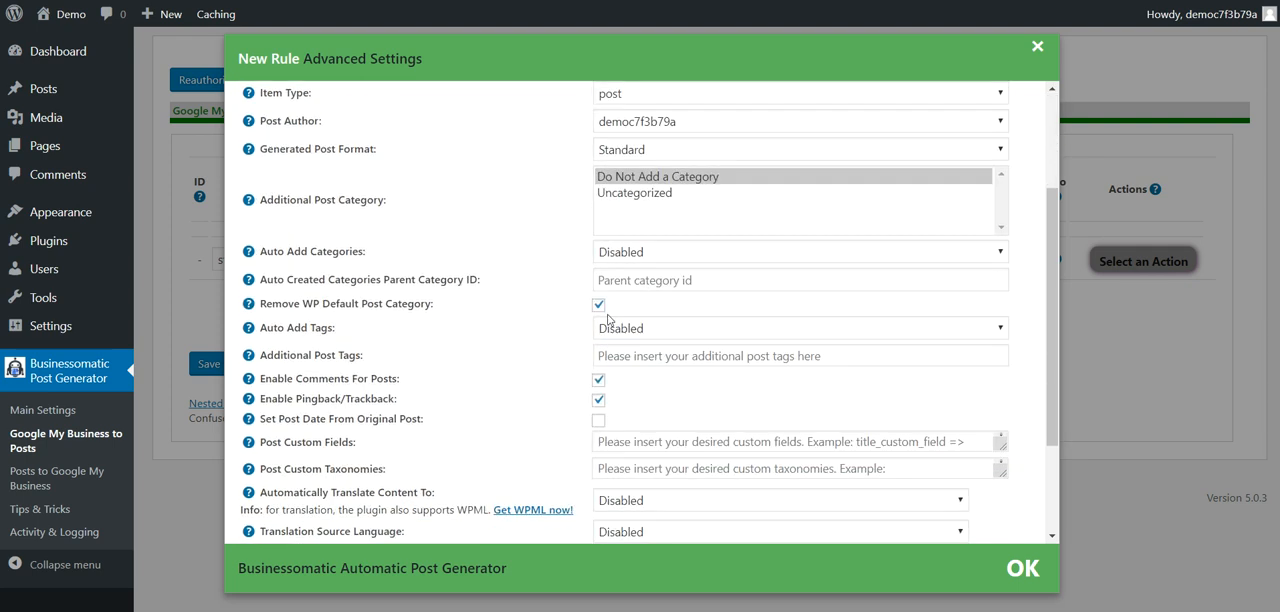
Step: Review the rule's options for automatically added categories, parent category ID and removing the WP default post category
left_click(623, 253)
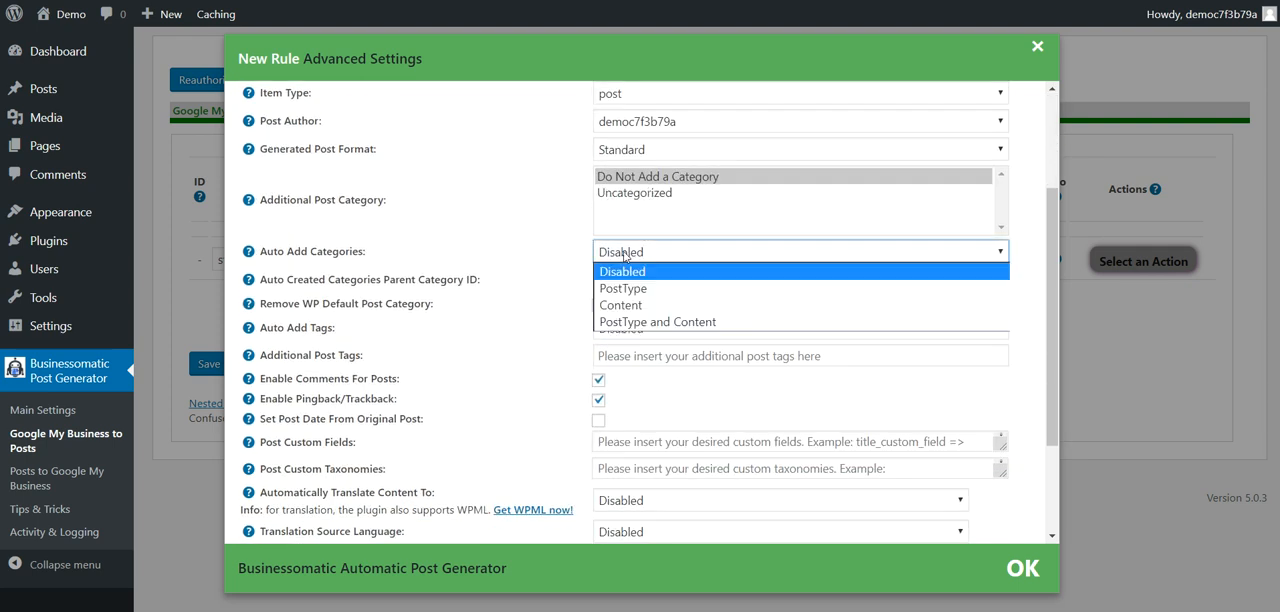
left_click(570, 270)
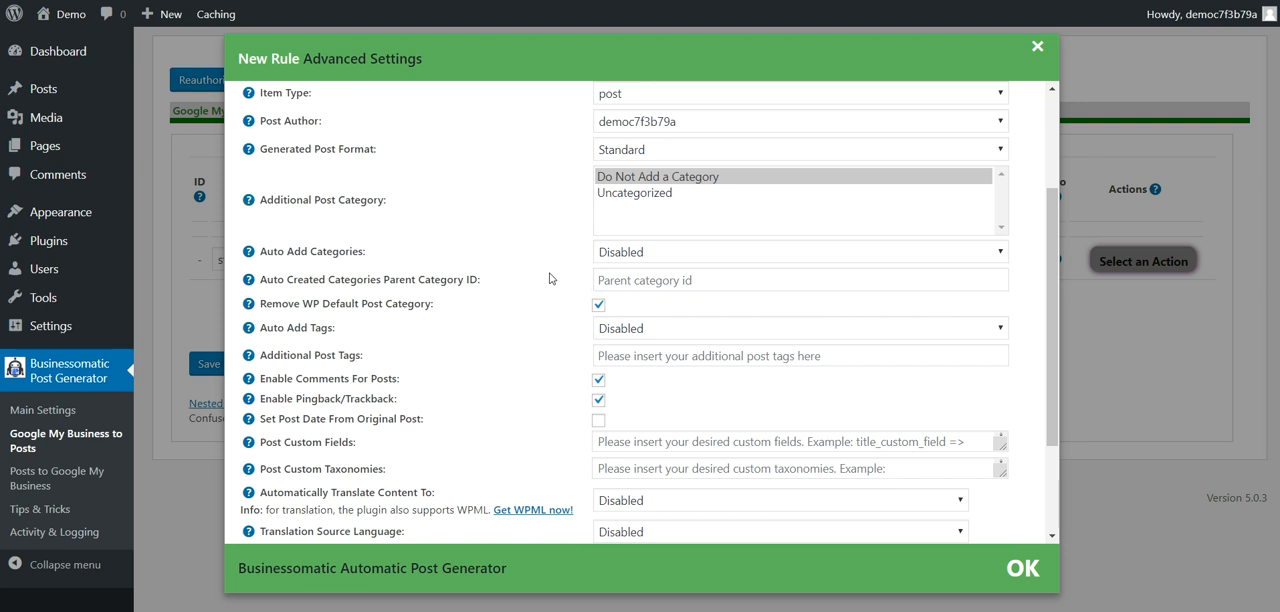
left_click(613, 277)
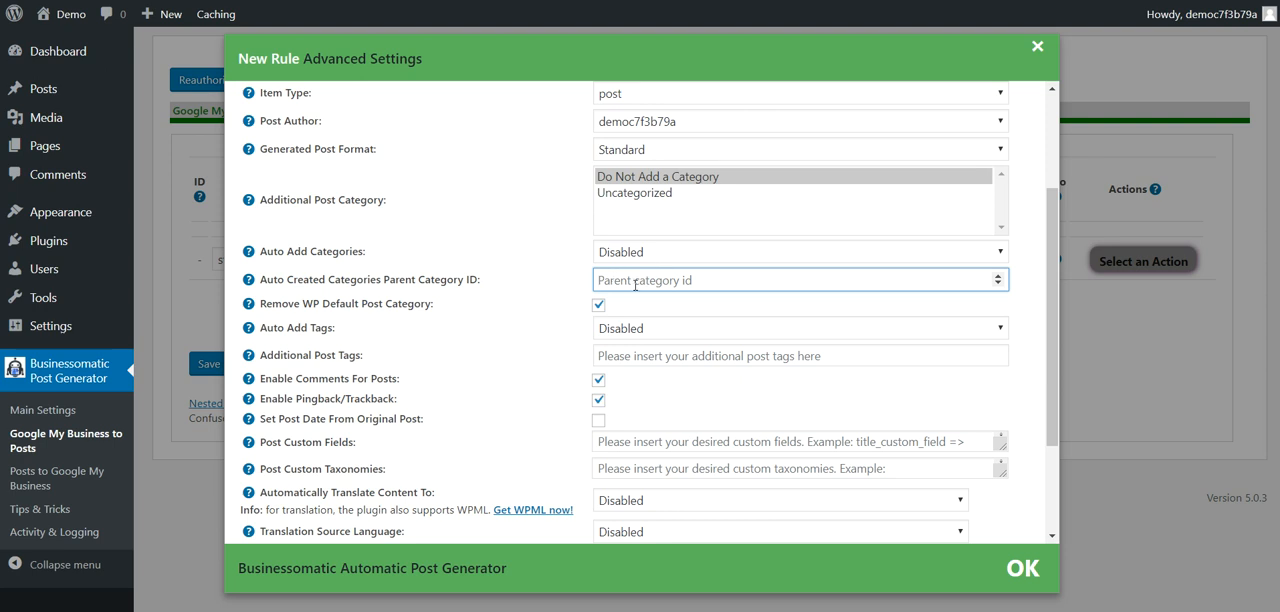
left_click_drag(300, 304, 432, 304)
left_click(512, 303)
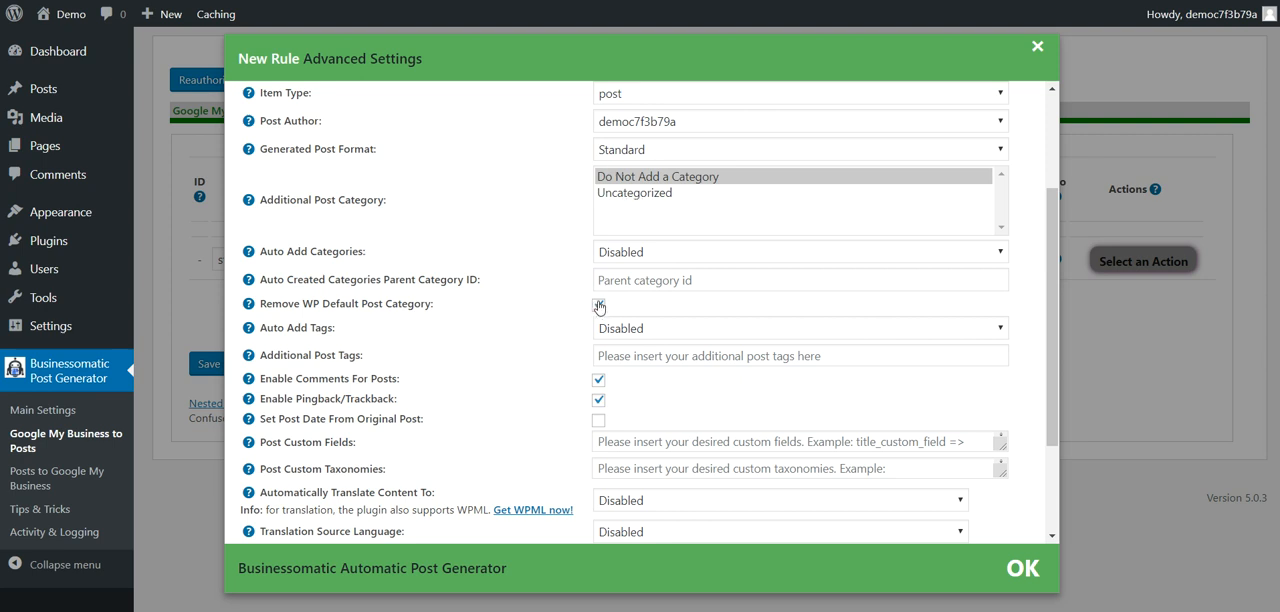
Step: Review the rule's options for auto-added tags, additional post tags, comments, pingbacks and setting the post date from the original post
scroll(438, 317, "down", 1)
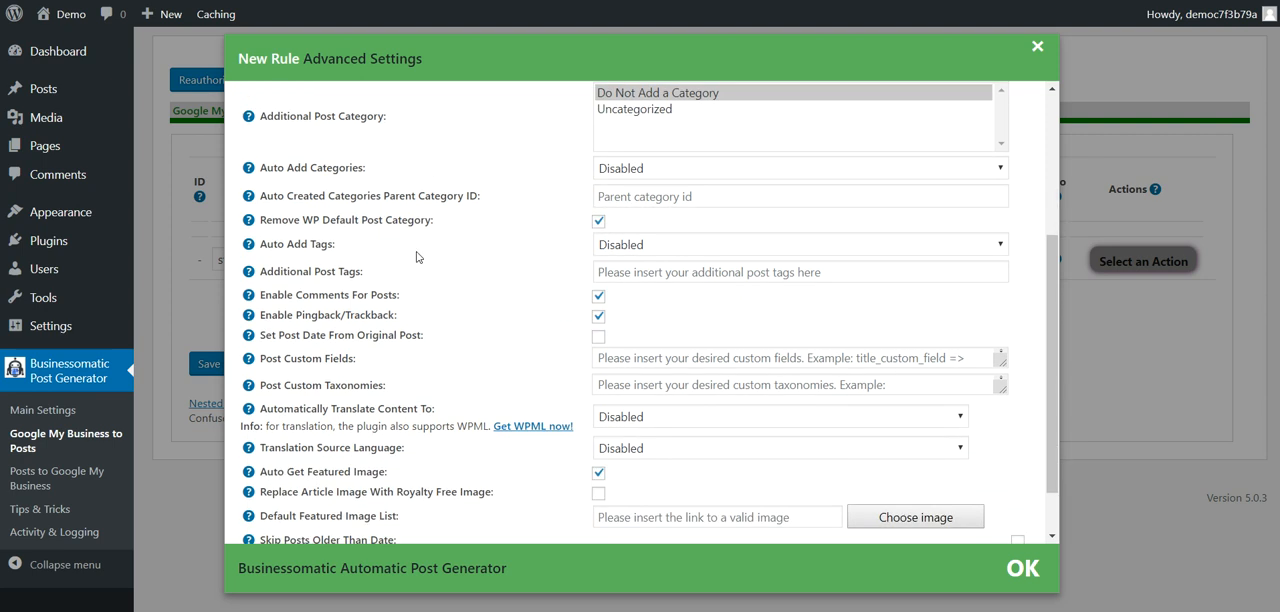
left_click(626, 250)
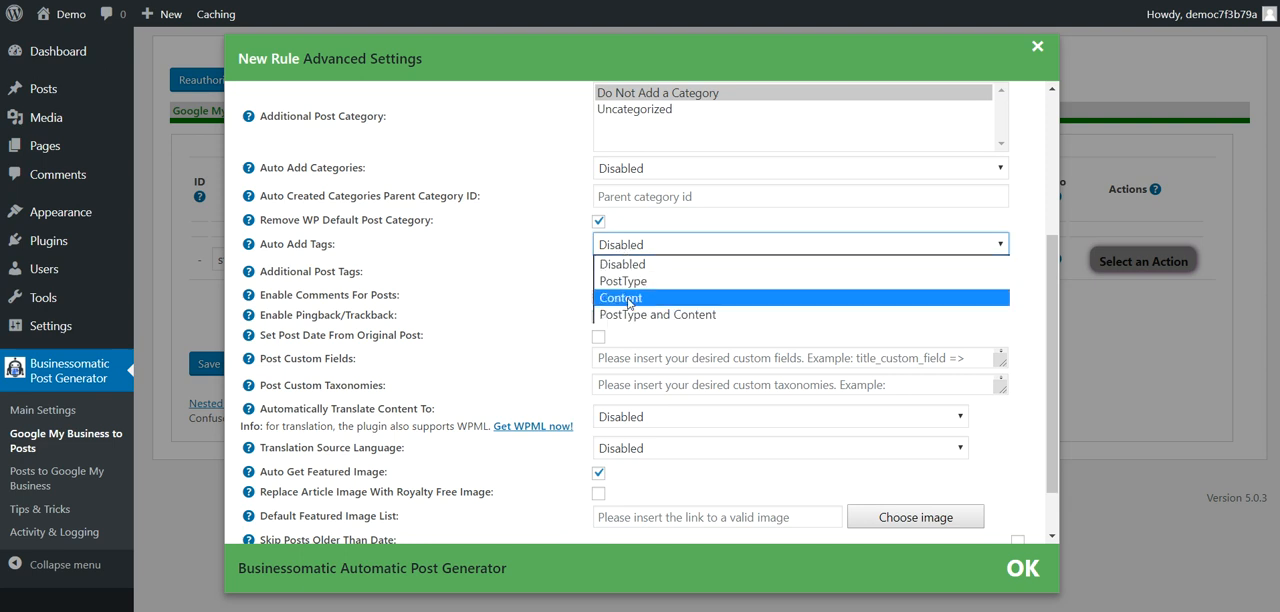
left_click(505, 253)
left_click(603, 268)
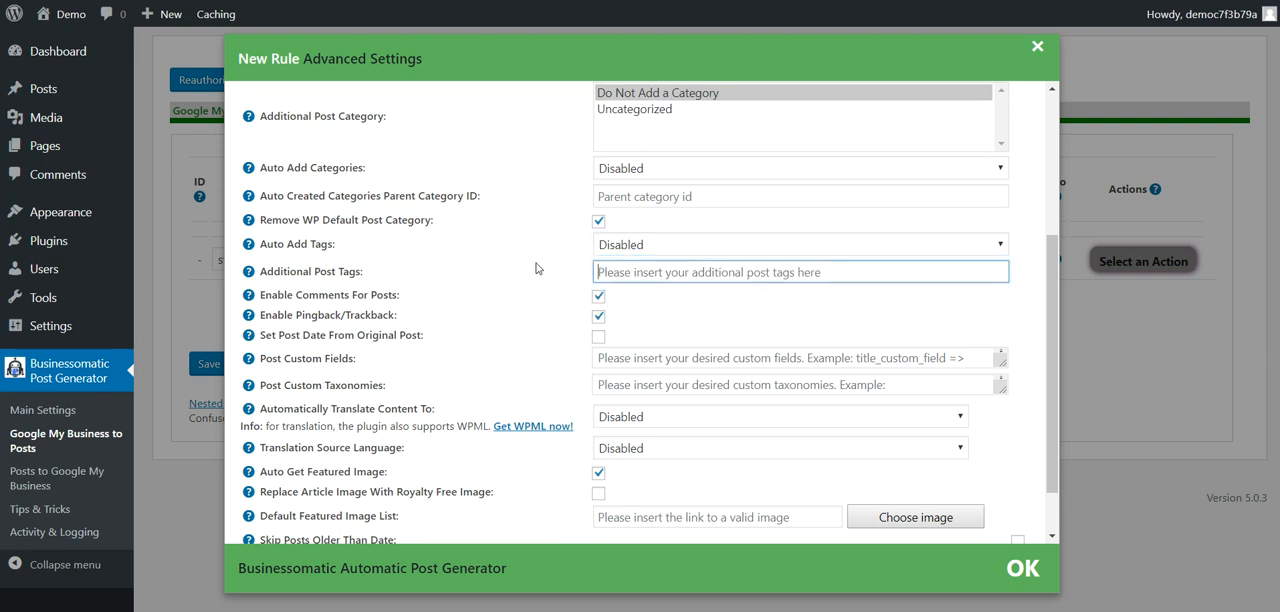
left_click_drag(304, 317, 419, 336)
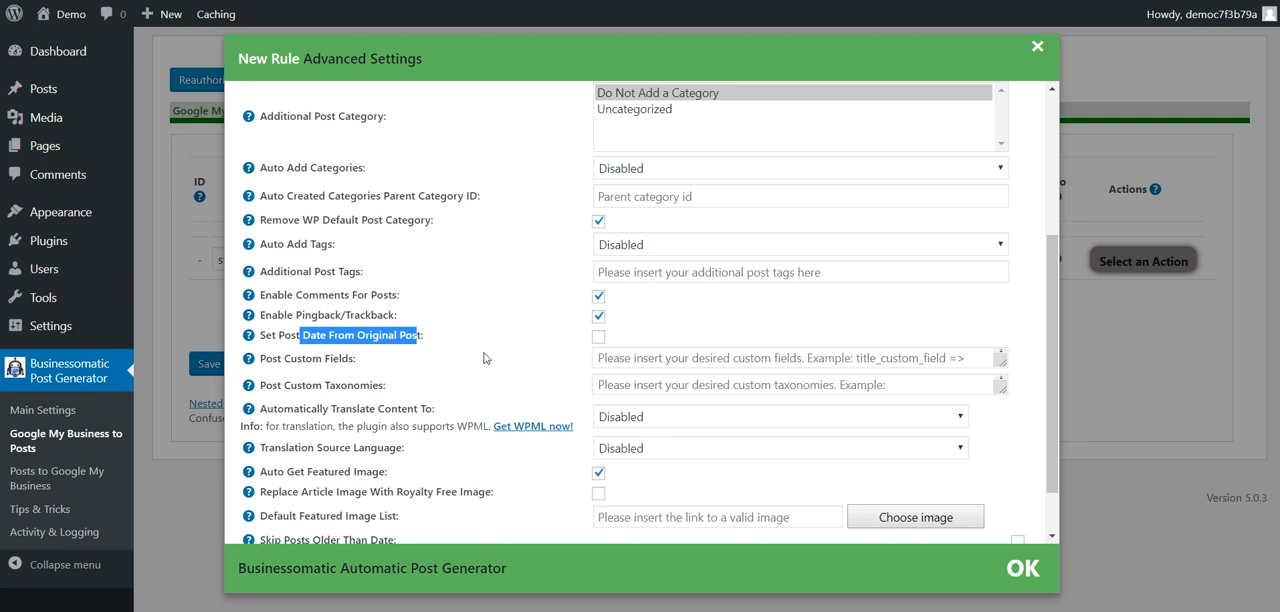
Step: Examine the syntax help and supported shortcodes for Post Custom Fields, and review the Post Custom Taxonomies option
left_click_drag(286, 361, 331, 365)
mouse_move(250, 361)
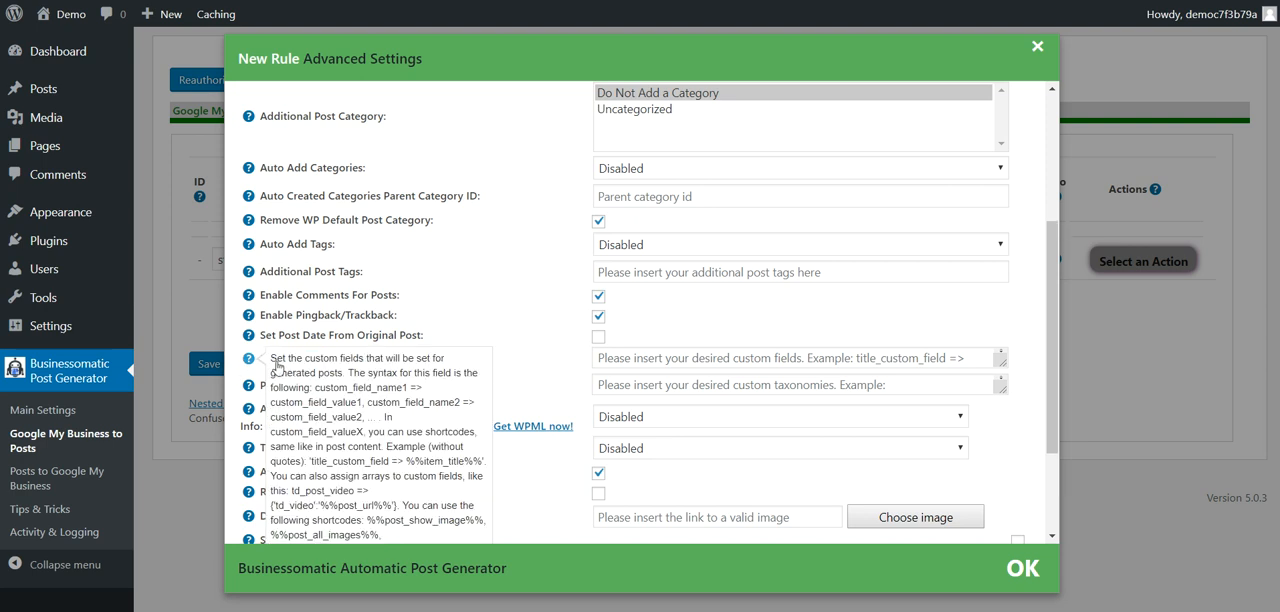
scroll(345, 343, "down", 1)
scroll(345, 340, "down", 1)
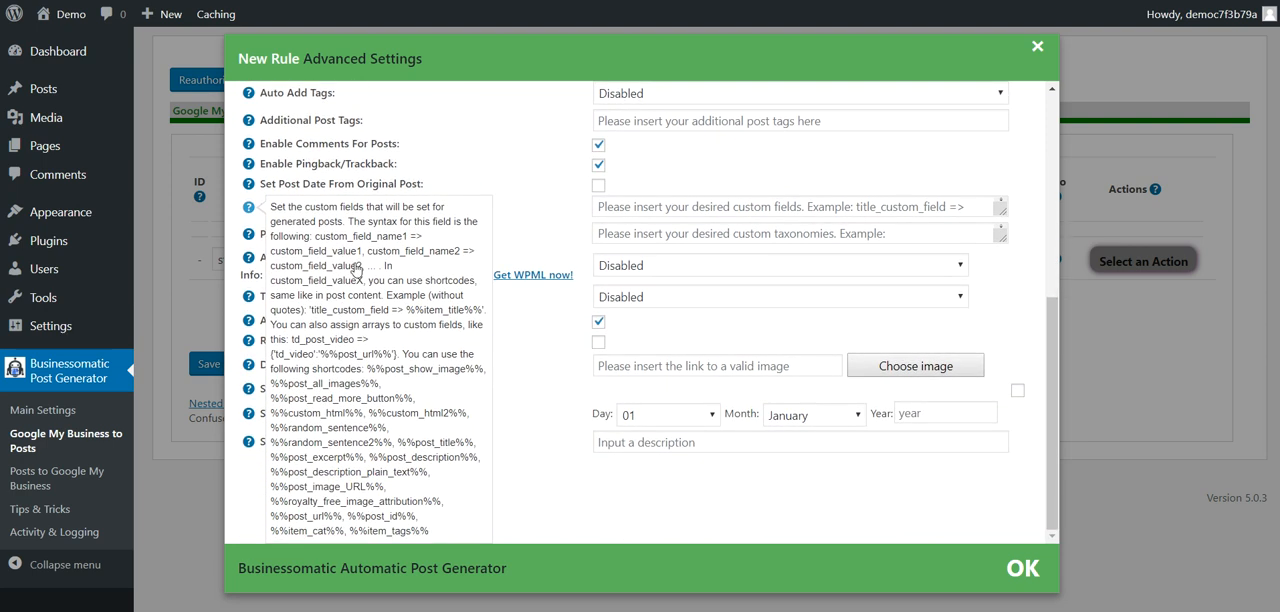
left_click_drag(315, 236, 360, 256)
scroll(574, 197, "up", 1)
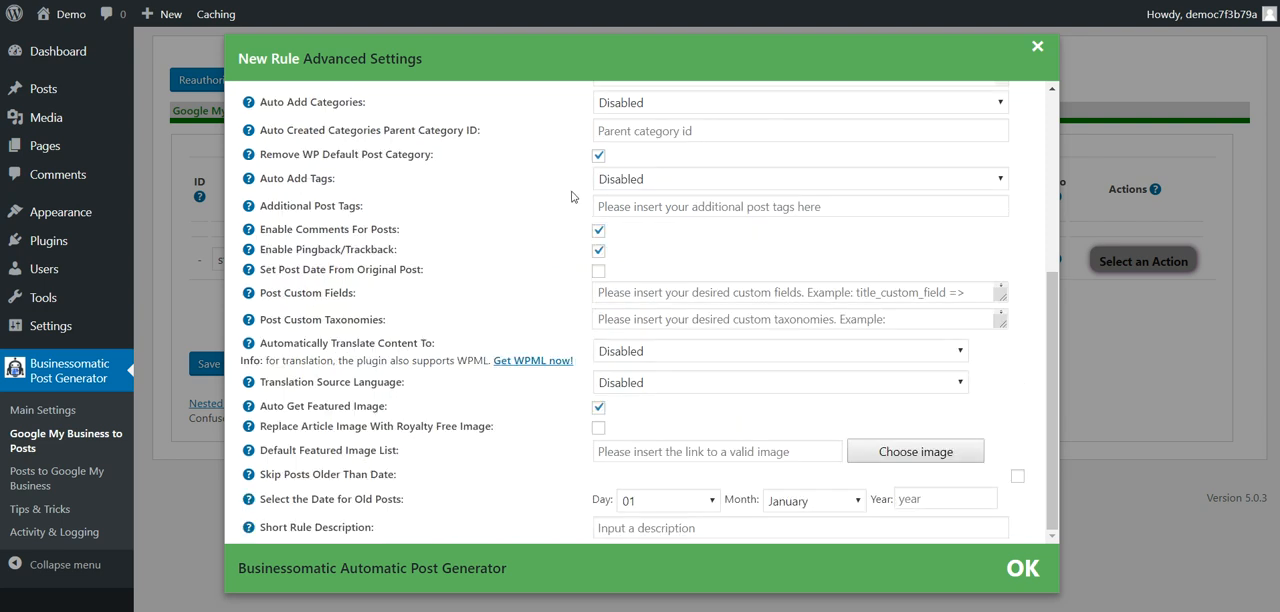
left_click_drag(274, 319, 380, 320)
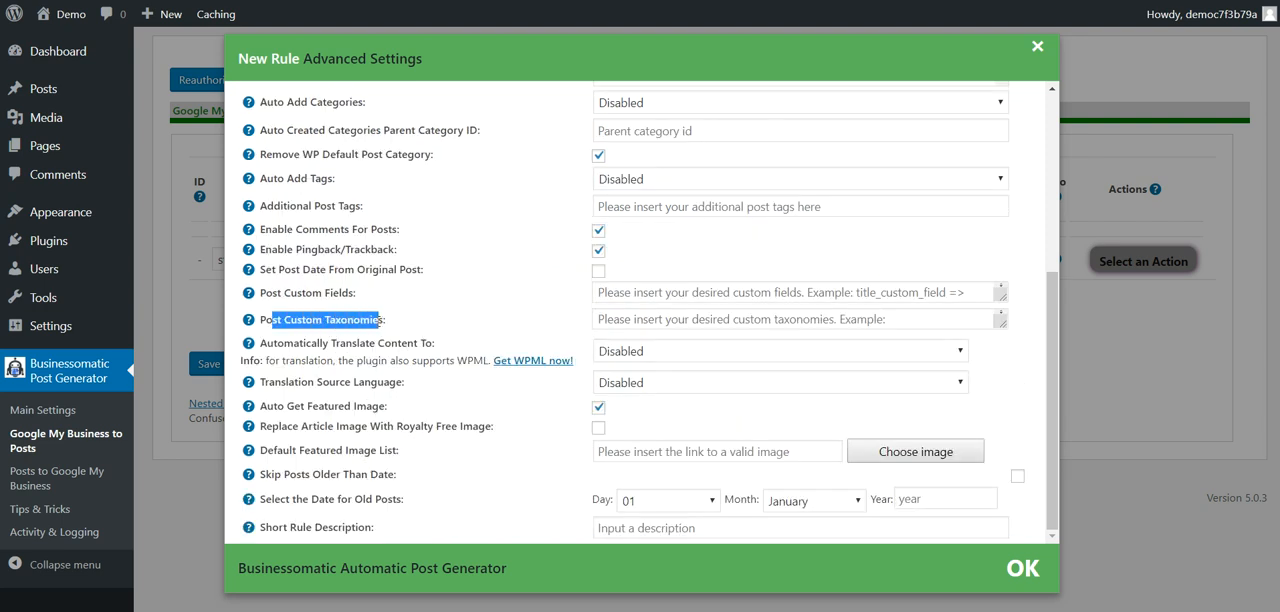
left_click(480, 320)
Step: Examine the languages offered for automatic content translation and for the translation source language
left_click_drag(278, 344, 434, 344)
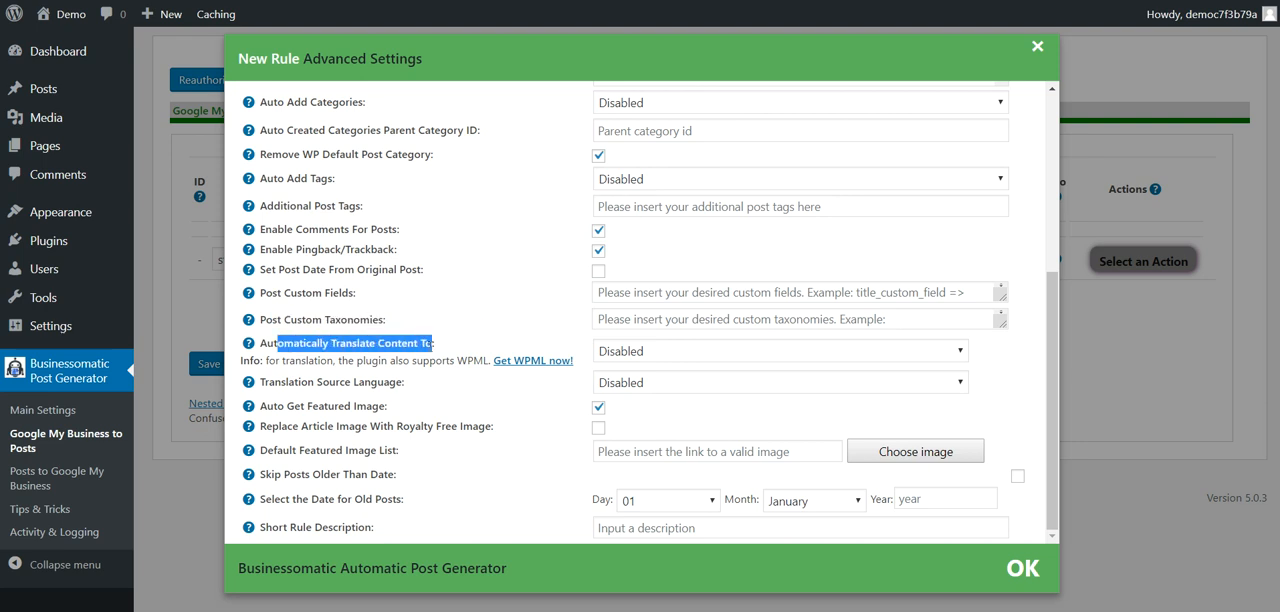
left_click(613, 354)
scroll(641, 178, "down", 15)
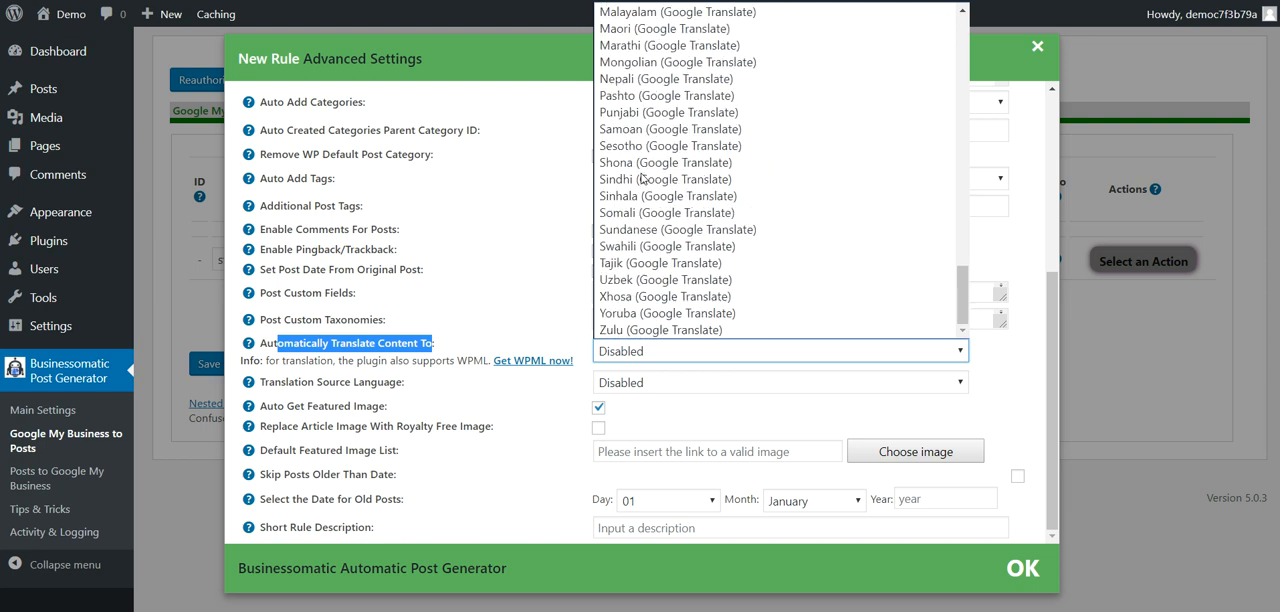
left_click(512, 303)
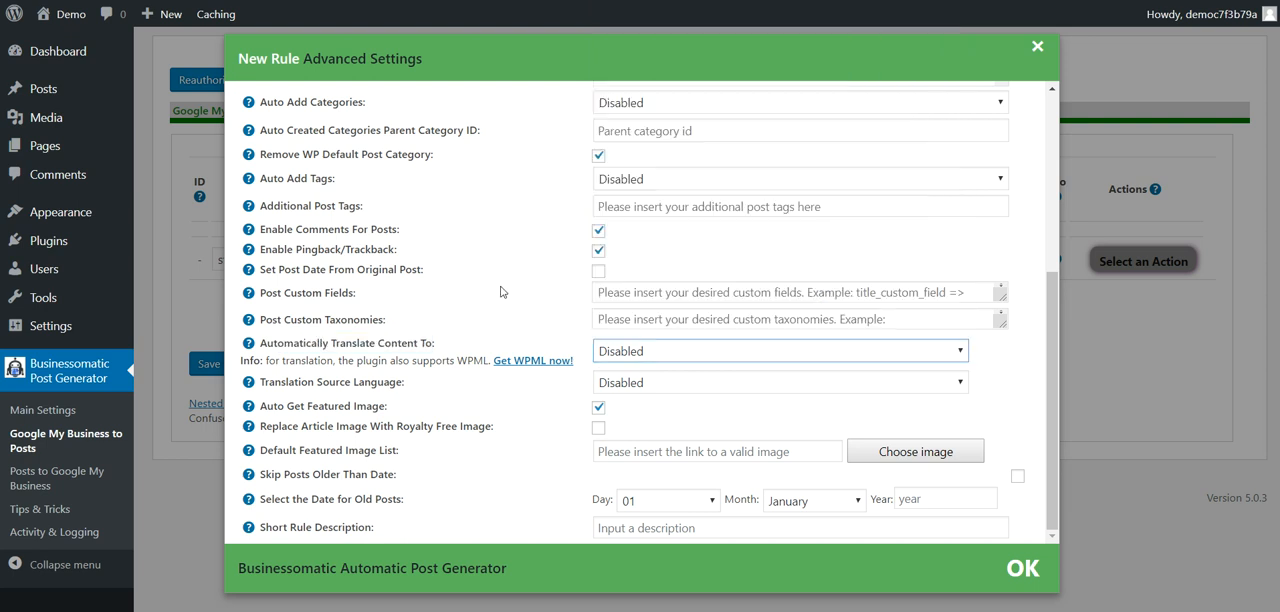
left_click(626, 386)
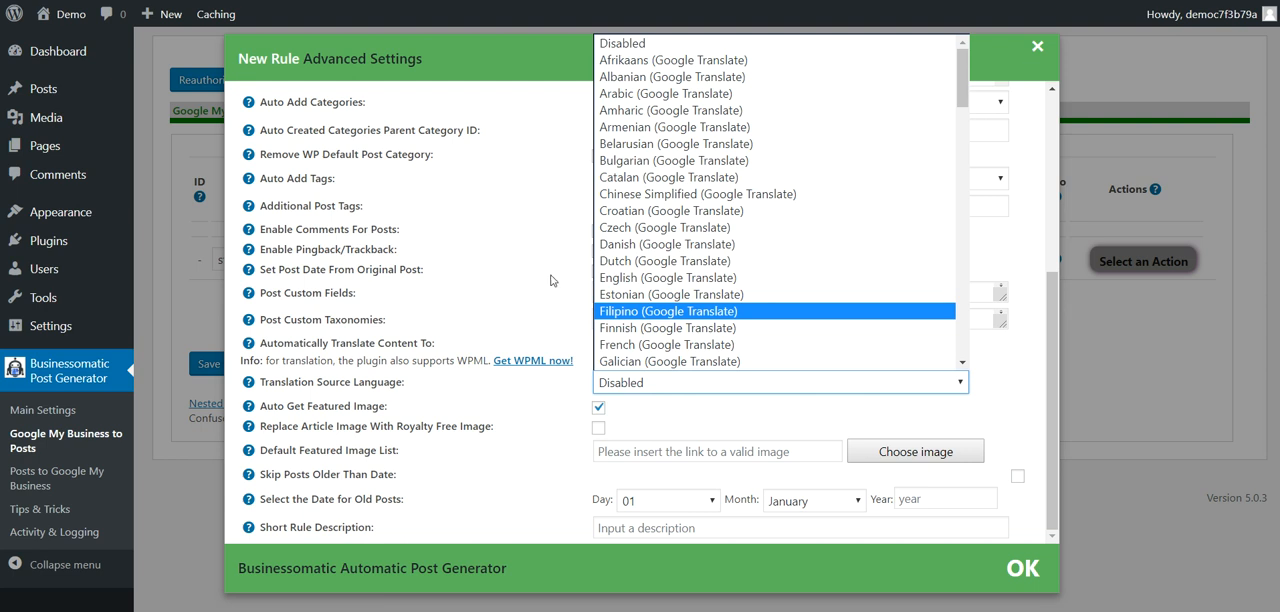
left_click(556, 318)
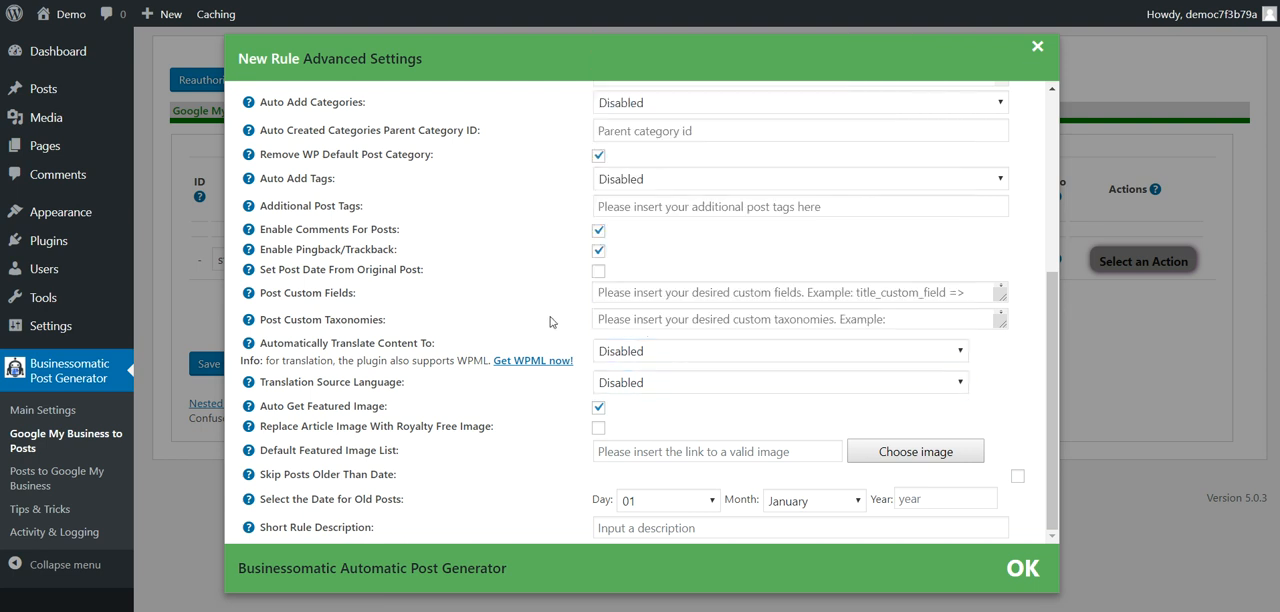
Step: Review the rule's options for featured images, royalty-free image replacement, skipping posts older than a date and short rule description
left_click_drag(287, 407, 390, 407)
left_click_drag(288, 427, 482, 427)
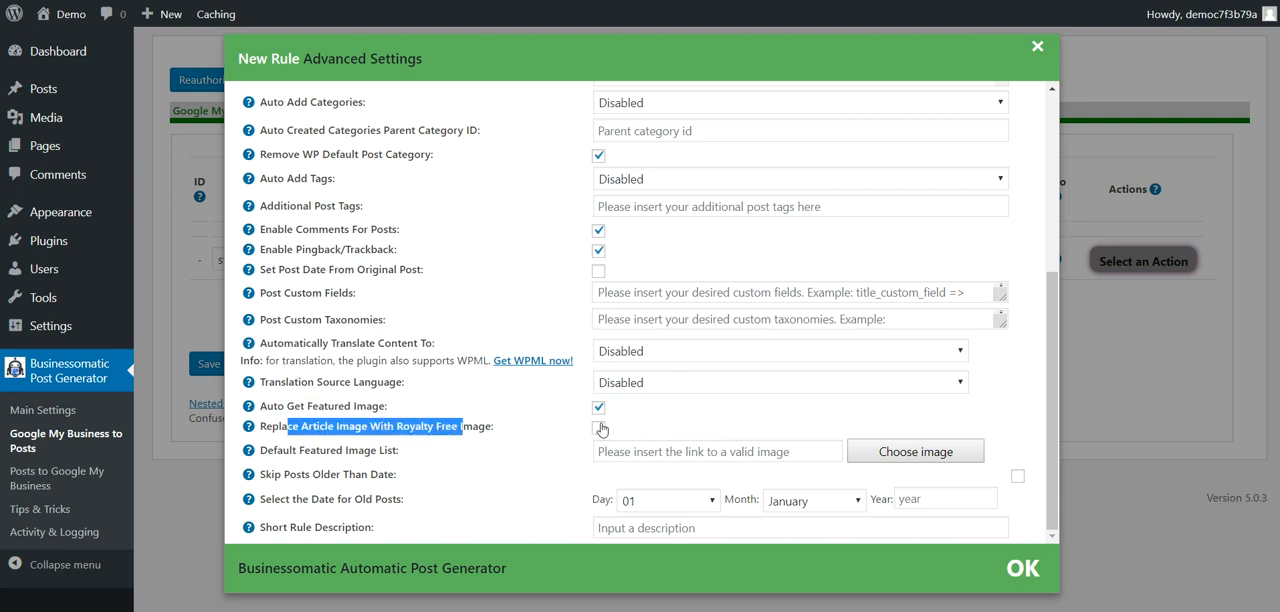
left_click(377, 432)
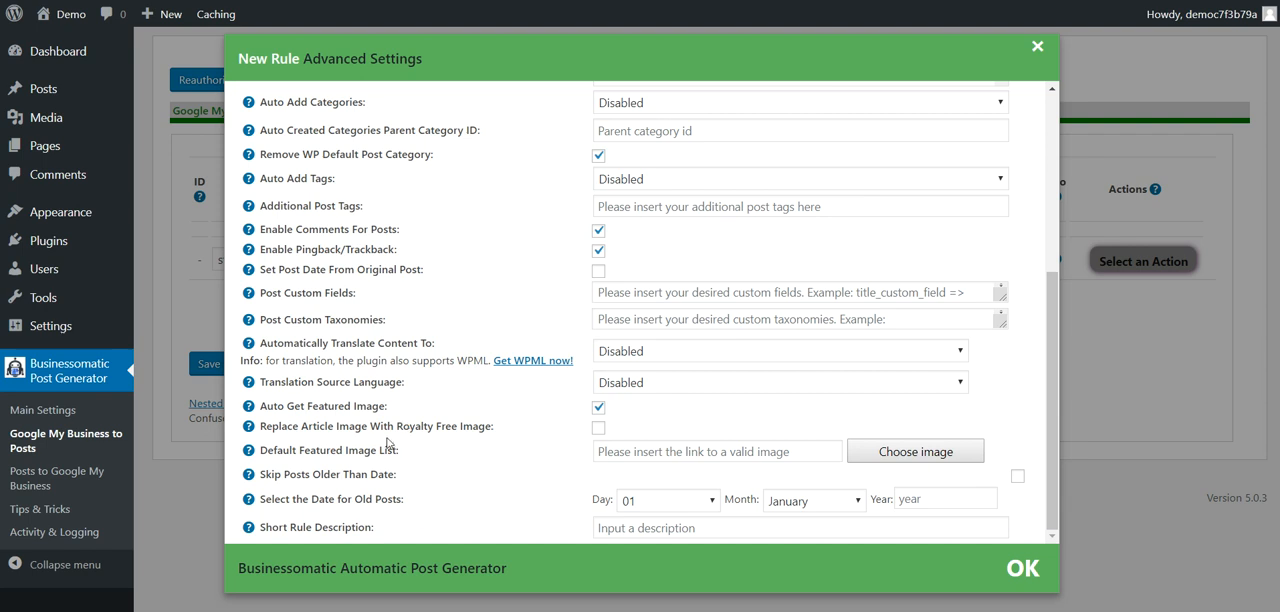
left_click_drag(292, 455, 398, 451)
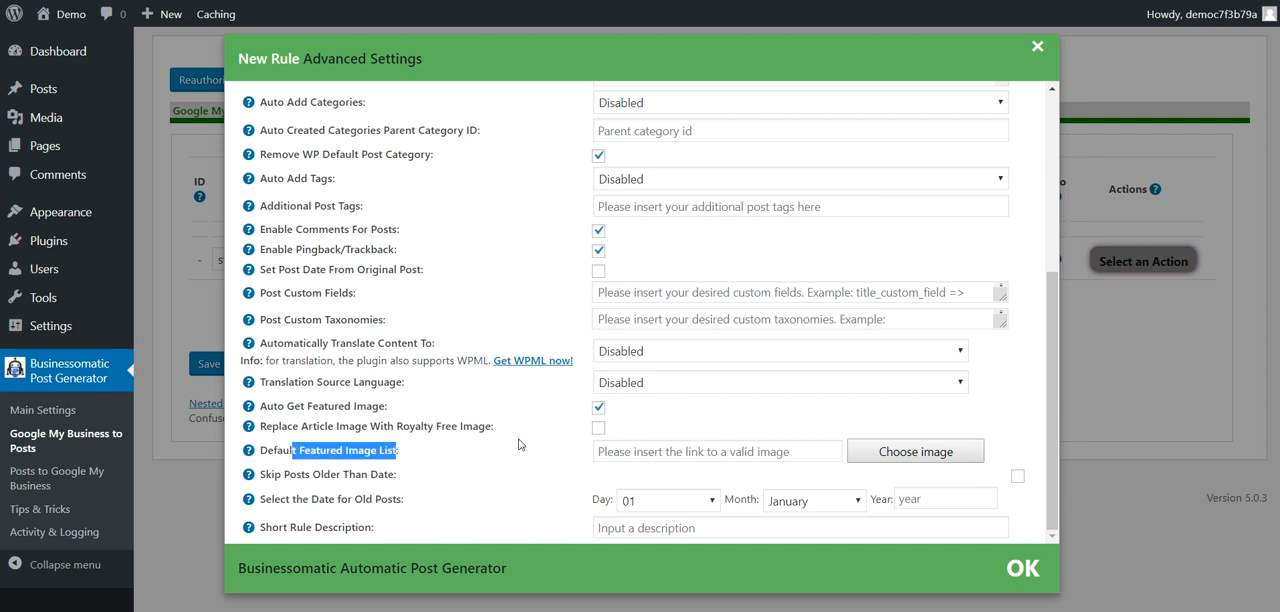
left_click(611, 446)
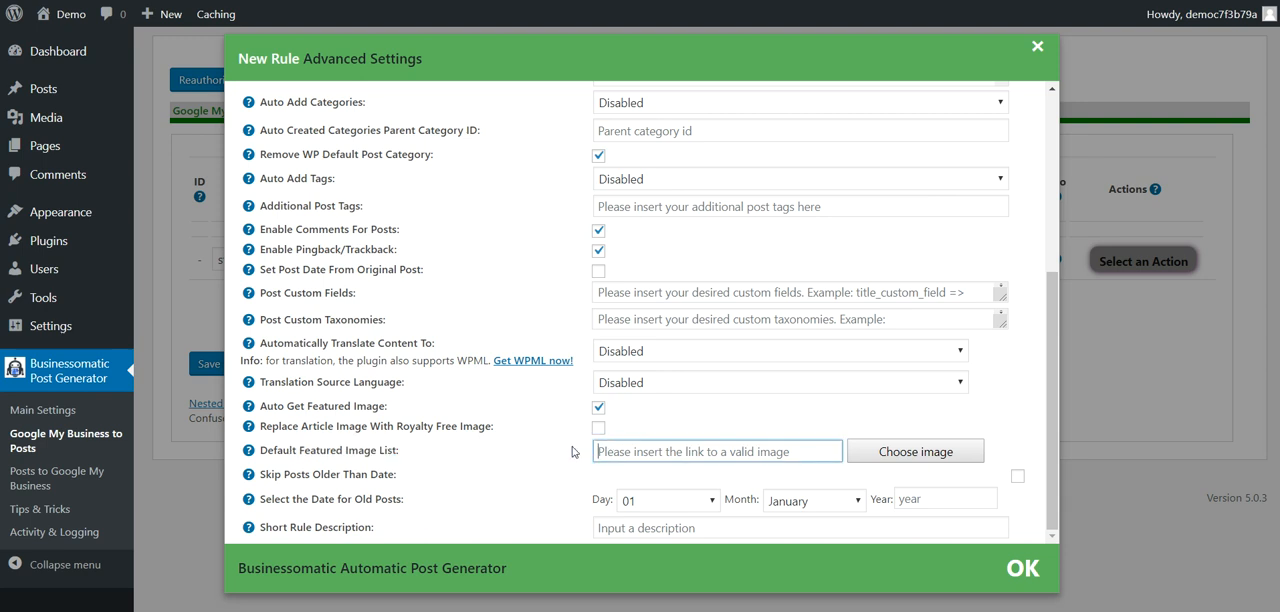
left_click_drag(288, 477, 403, 480)
left_click(455, 476)
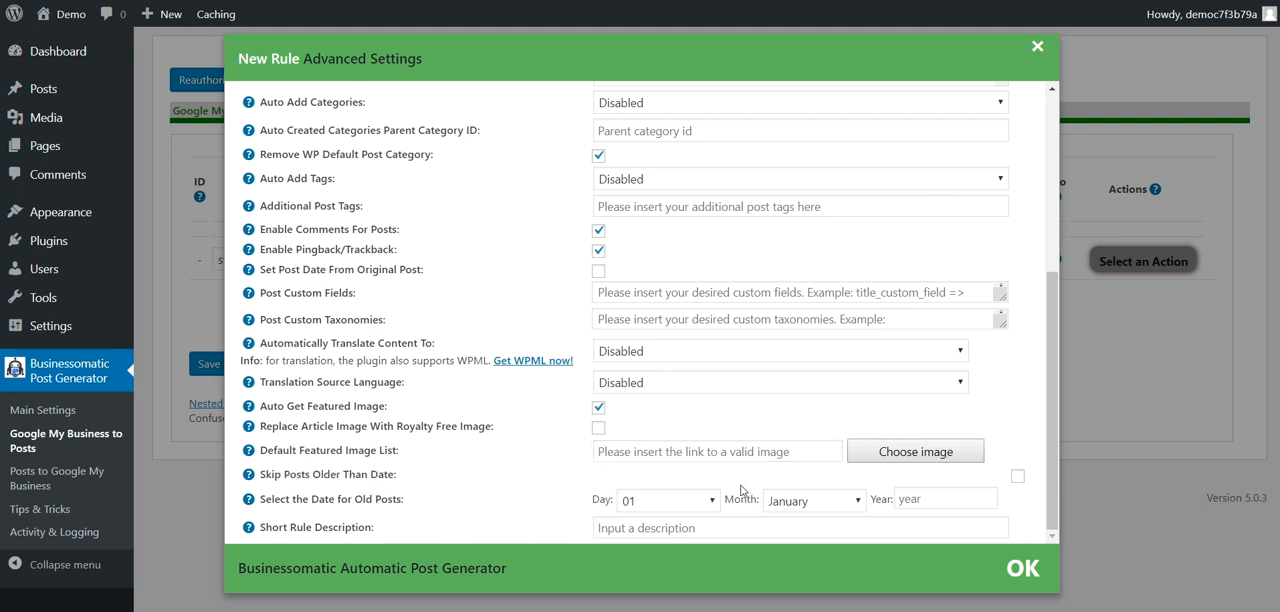
left_click_drag(288, 531, 373, 527)
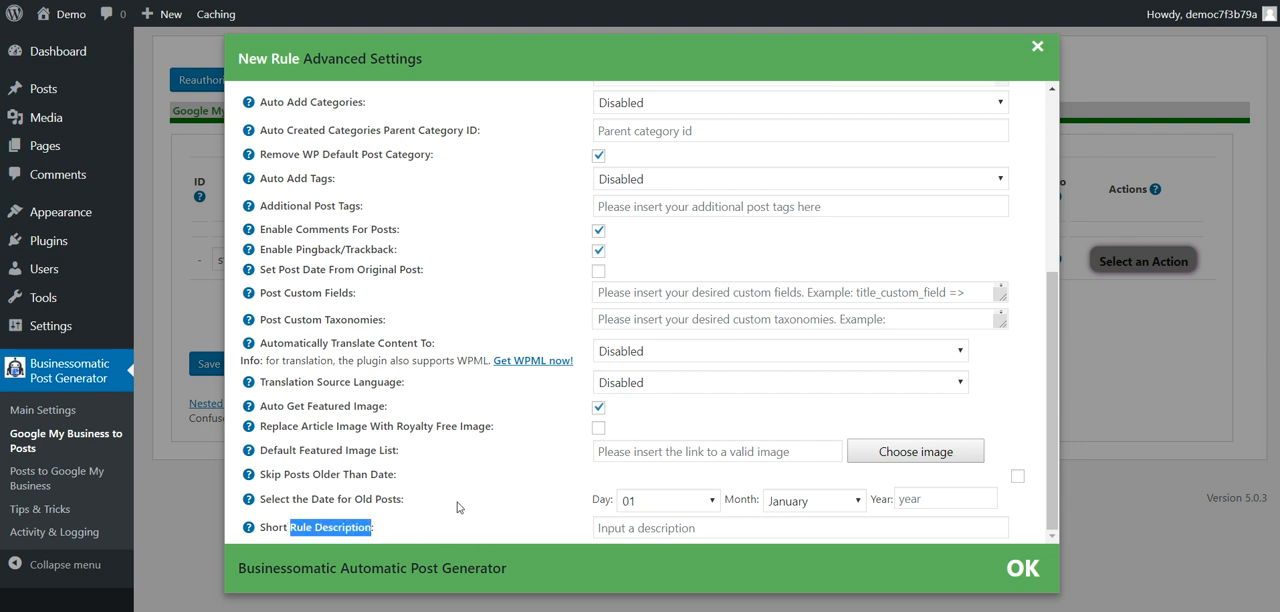
Step: Save the new import rule and open the demo site's home page in a new browser tab
left_click(211, 368)
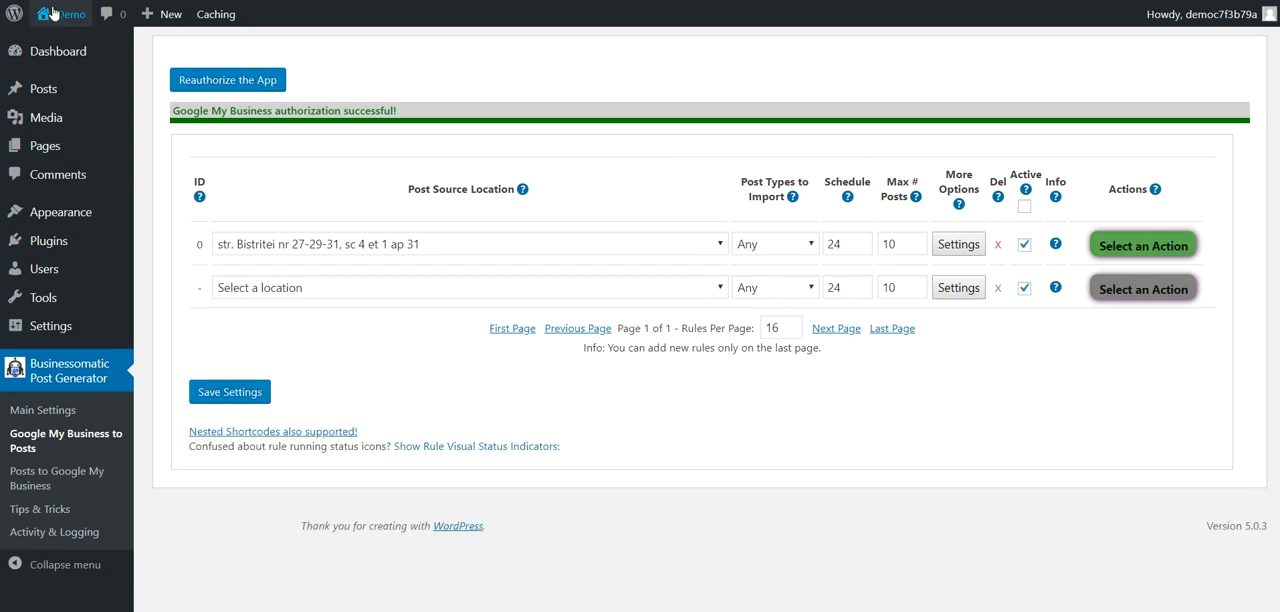
mouse_move(54, 17)
right_click(61, 43)
left_click(82, 56)
left_click(275, 0)
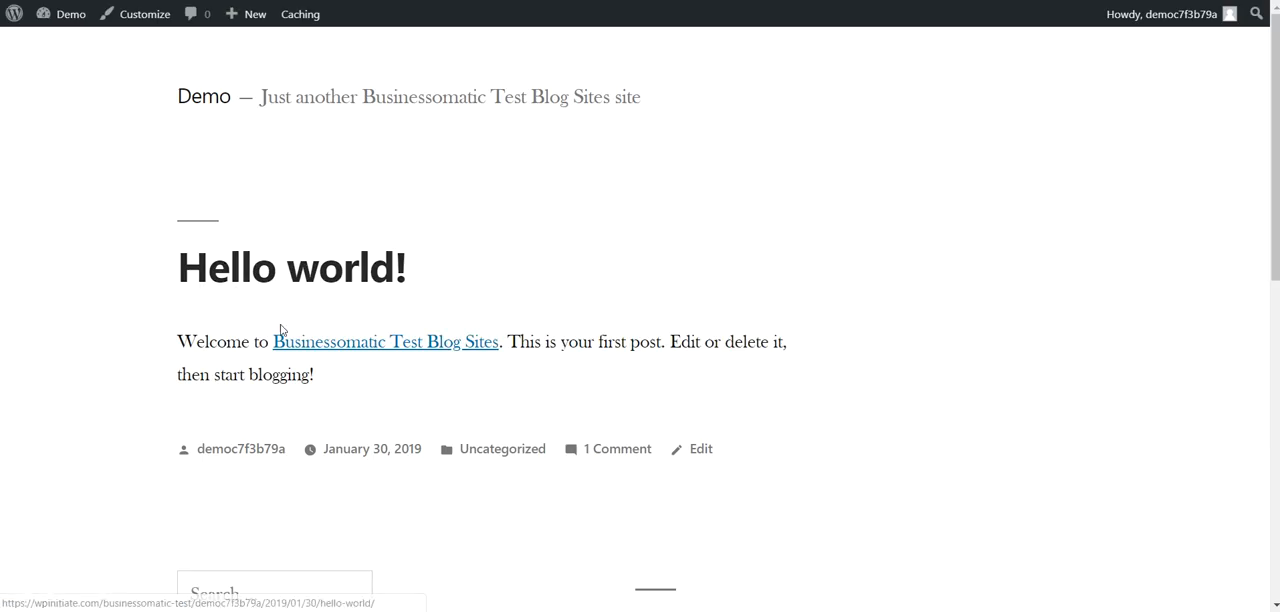
Step: Return to the rules page, run the saved rule with ID 0 and confirm the run
left_click(130, 0)
left_click(1141, 243)
left_click(1125, 281)
left_click(720, 54)
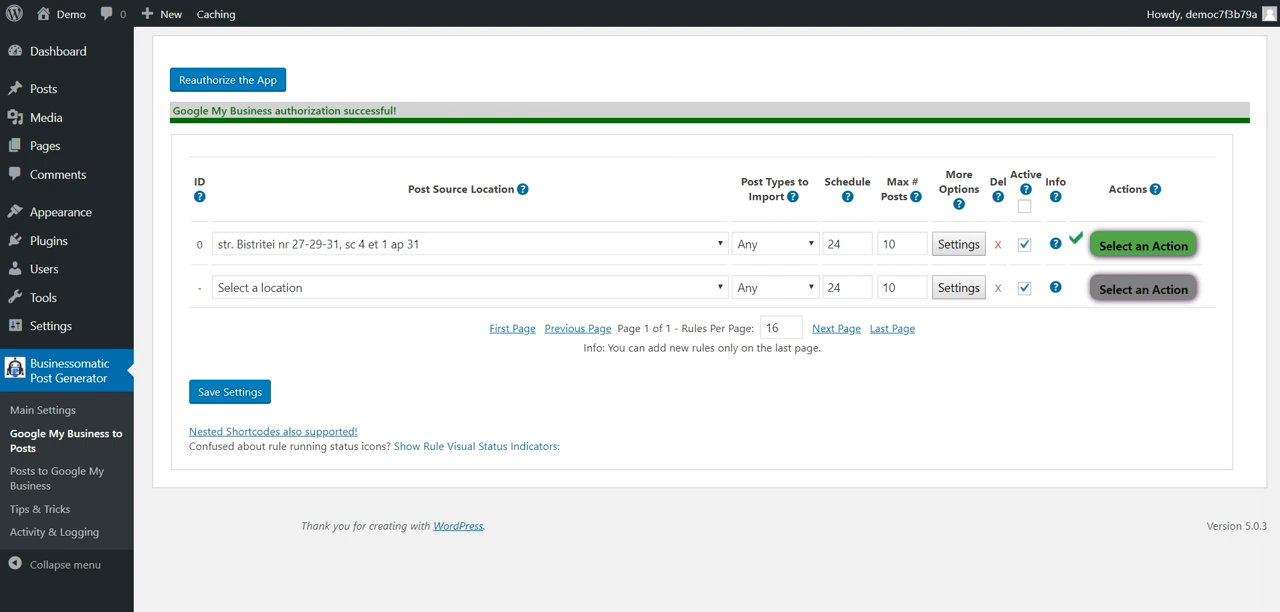
Step: Reload the demo site's home page and examine the titles, images and text of the imported posts
key("ctrl+Tab")
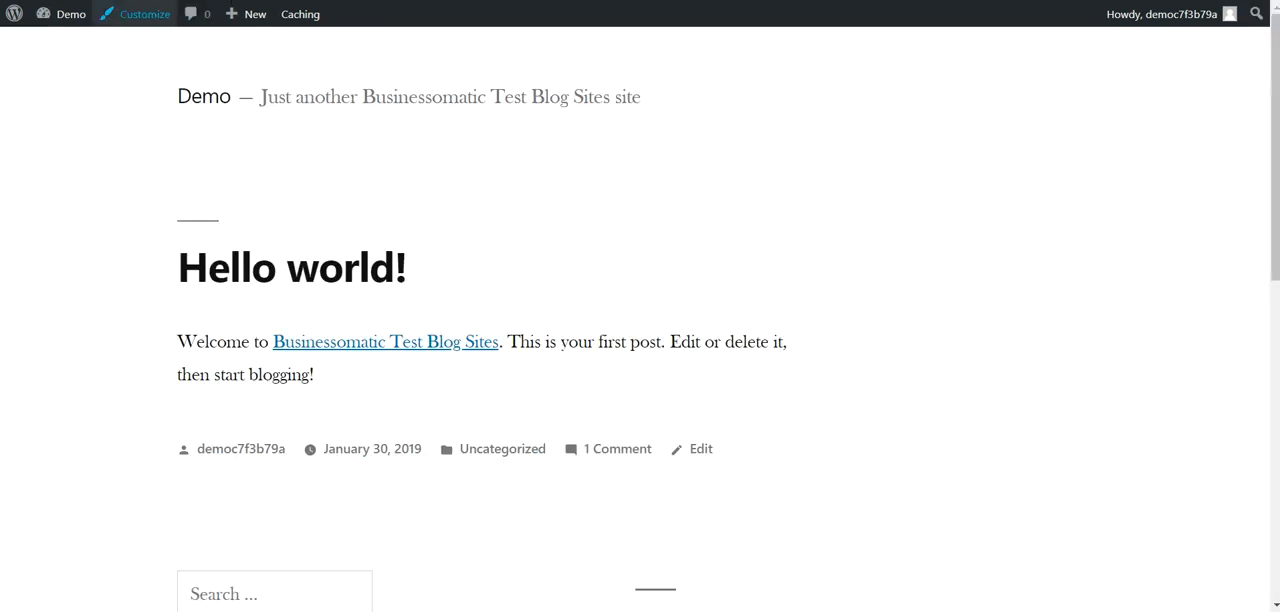
key("F5")
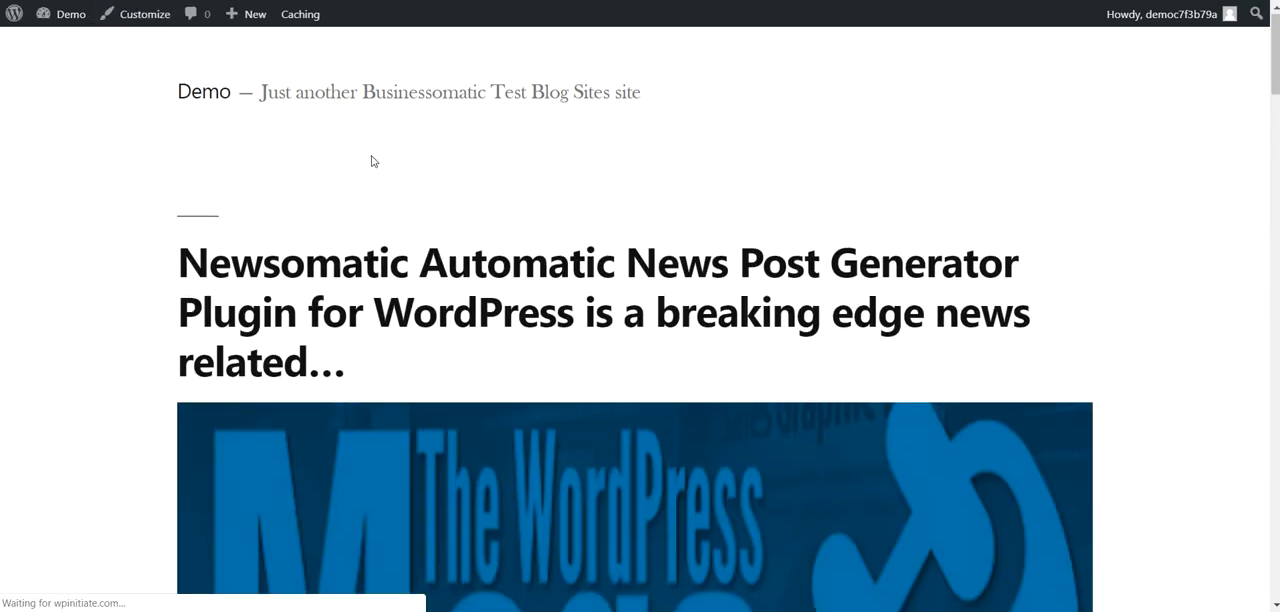
scroll(371, 157, "down", 8)
scroll(371, 160, "down", 15)
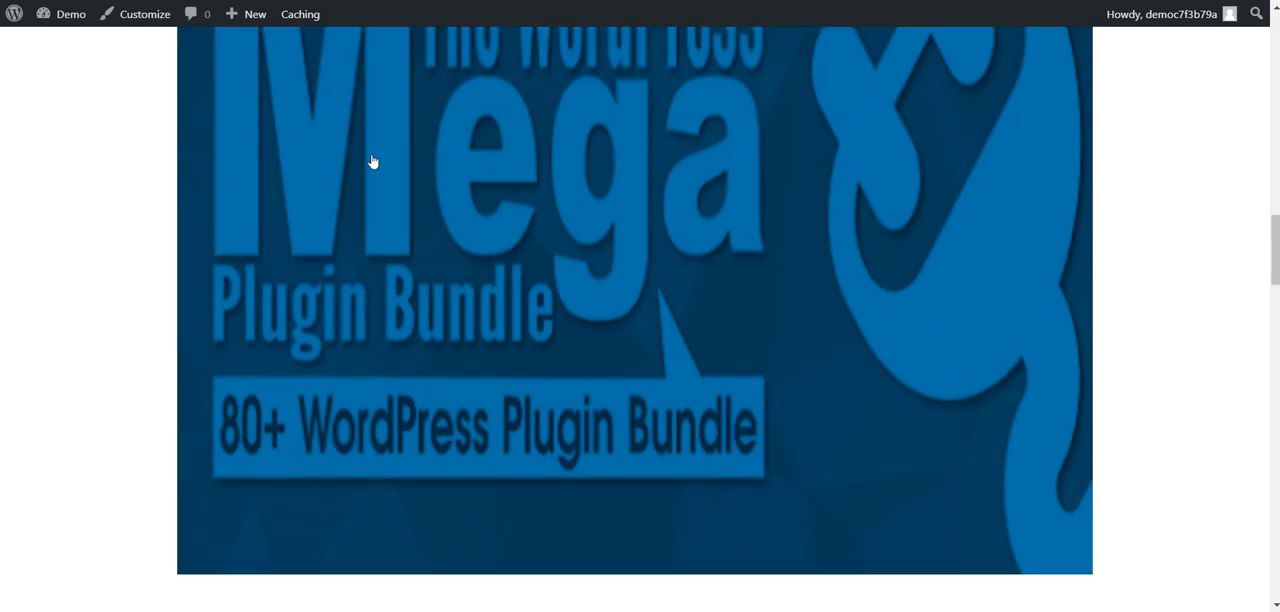
scroll(371, 160, "up", 2)
scroll(371, 160, "up", 20)
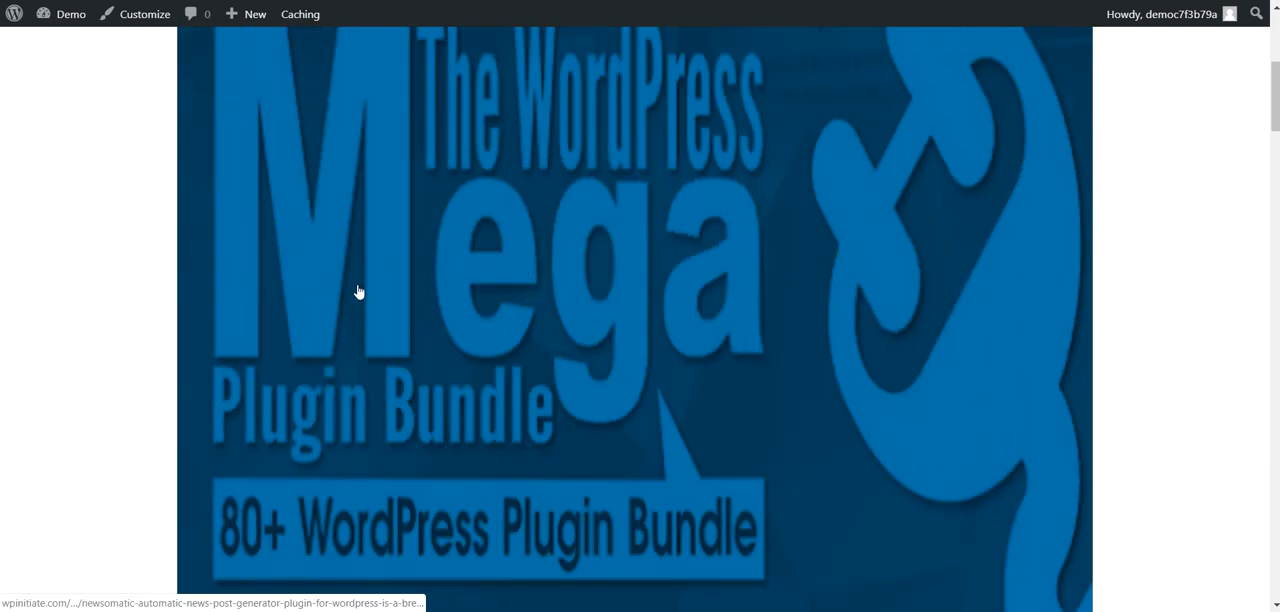
scroll(358, 291, "up", 5)
Step: Open the imported Newsomatic Automatic News Post Generator post and compare it with the original posts in Google My Business
left_click(389, 271)
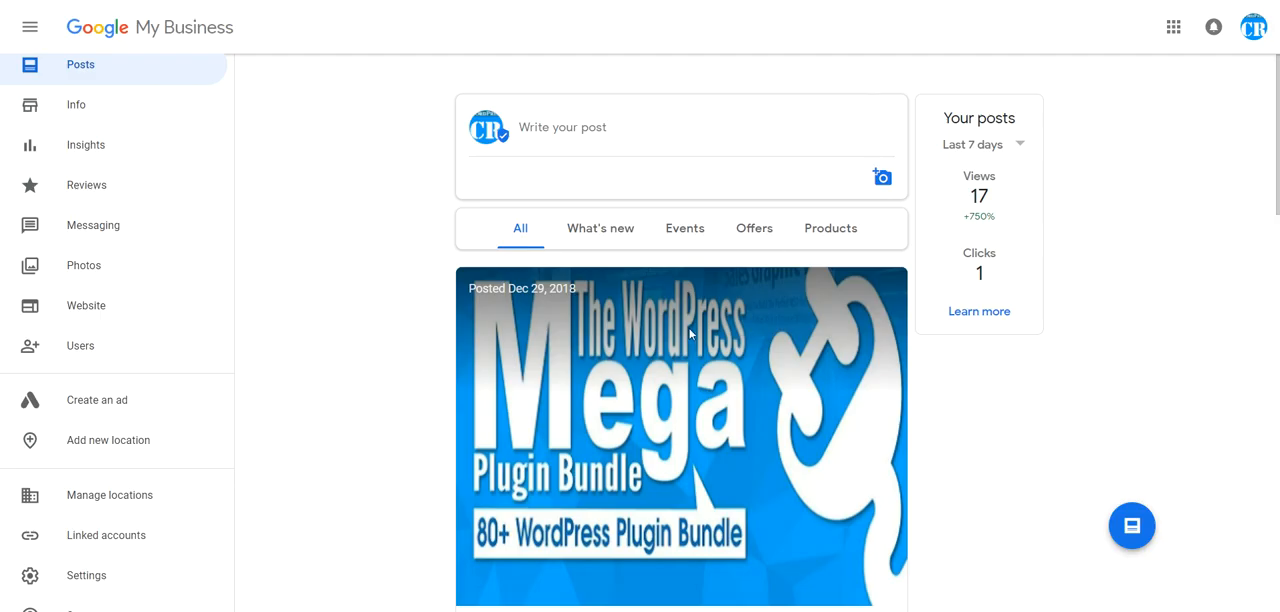
scroll(690, 335, "down", 3)
scroll(690, 335, "down", 8)
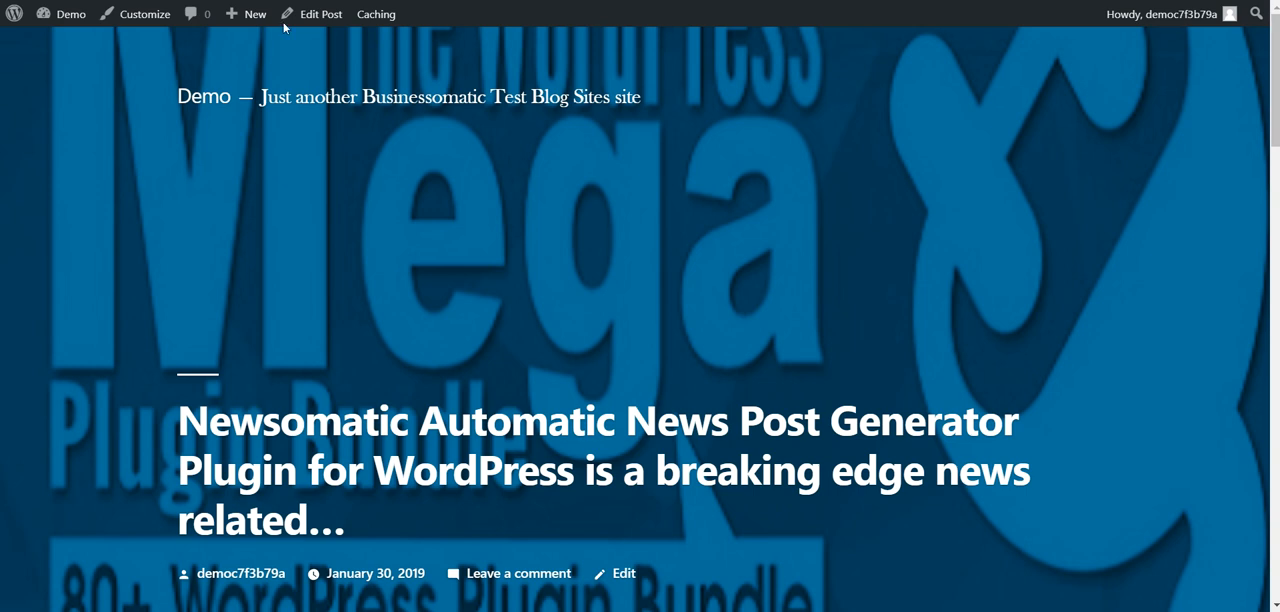
scroll(451, 292, "down", 15)
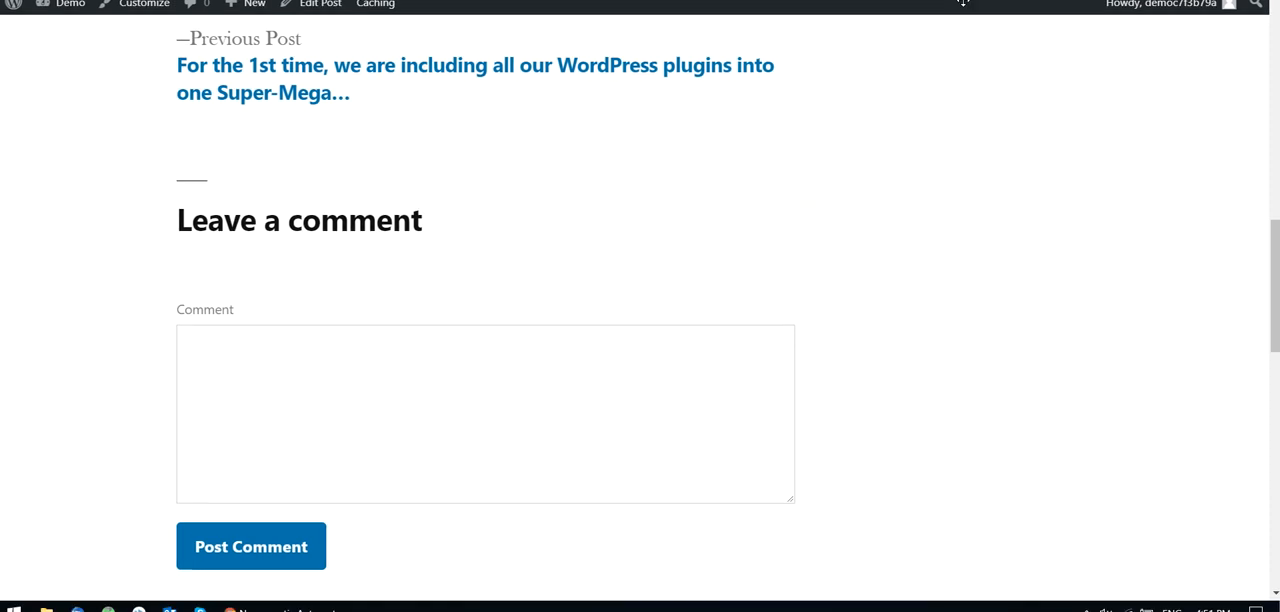
left_click_drag(1277, 269, 1274, 219)
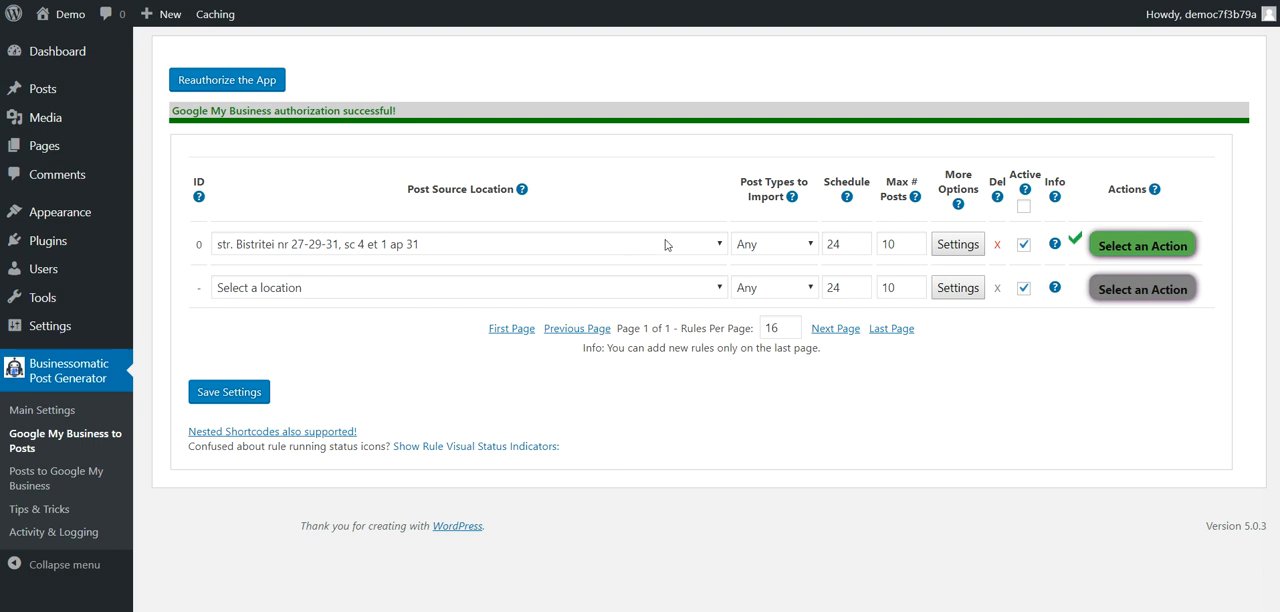
Step: Open the WordPress admin's list of all posts in a new tab and switch to it
right_click(38, 88)
left_click(48, 103)
key("ctrl+Tab")
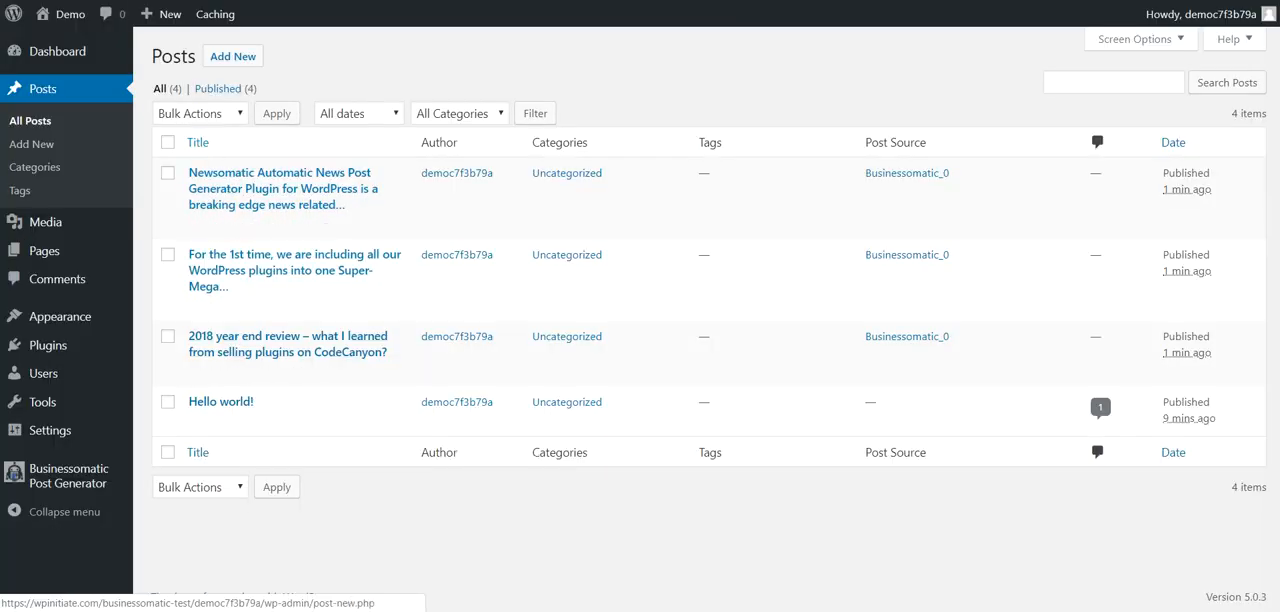
Step: Return to the import rules, permanently delete all posts generated by the rule with ID 0, and delete the rule itself
key("ctrl+Tab")
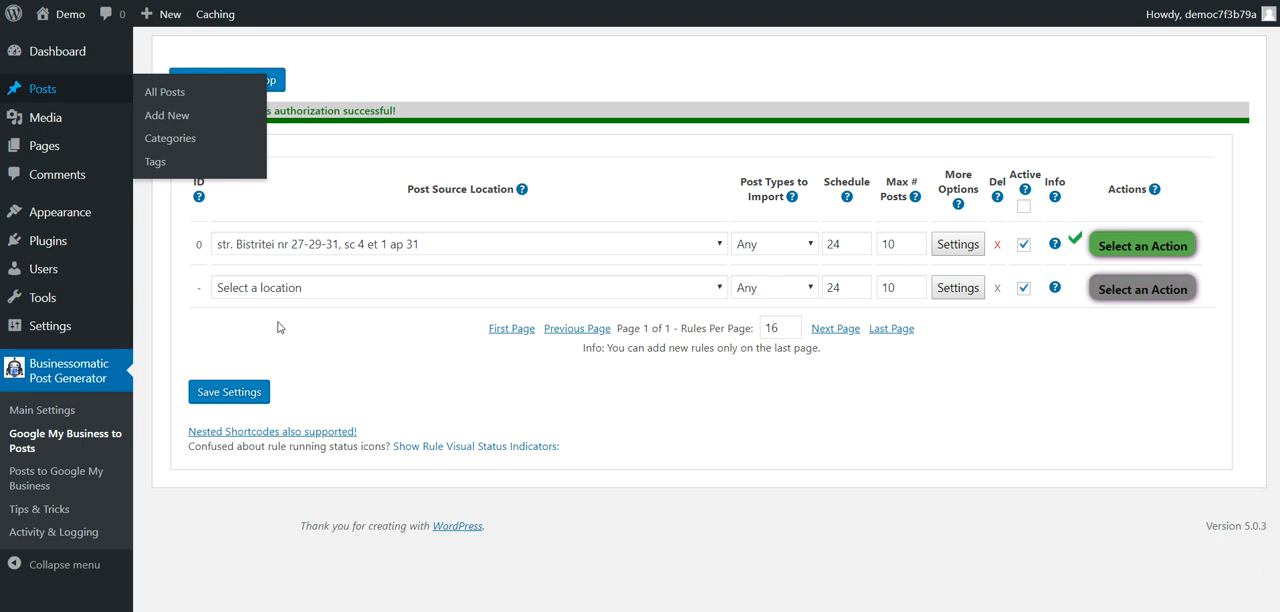
left_click(1140, 246)
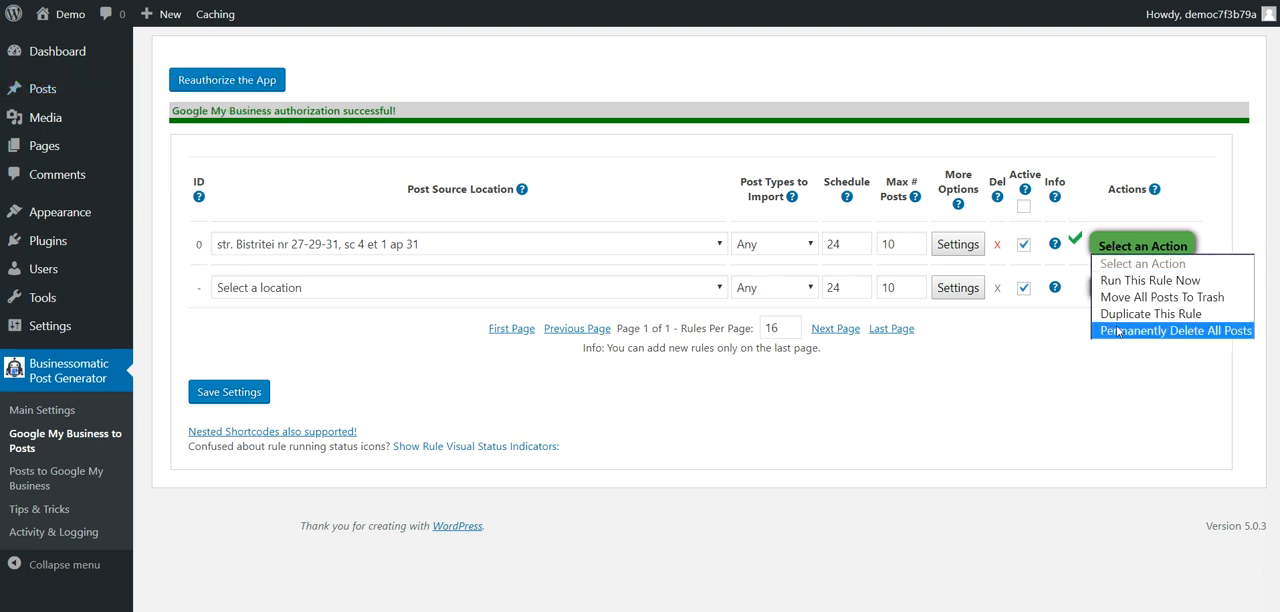
left_click(1102, 314)
left_click(726, 68)
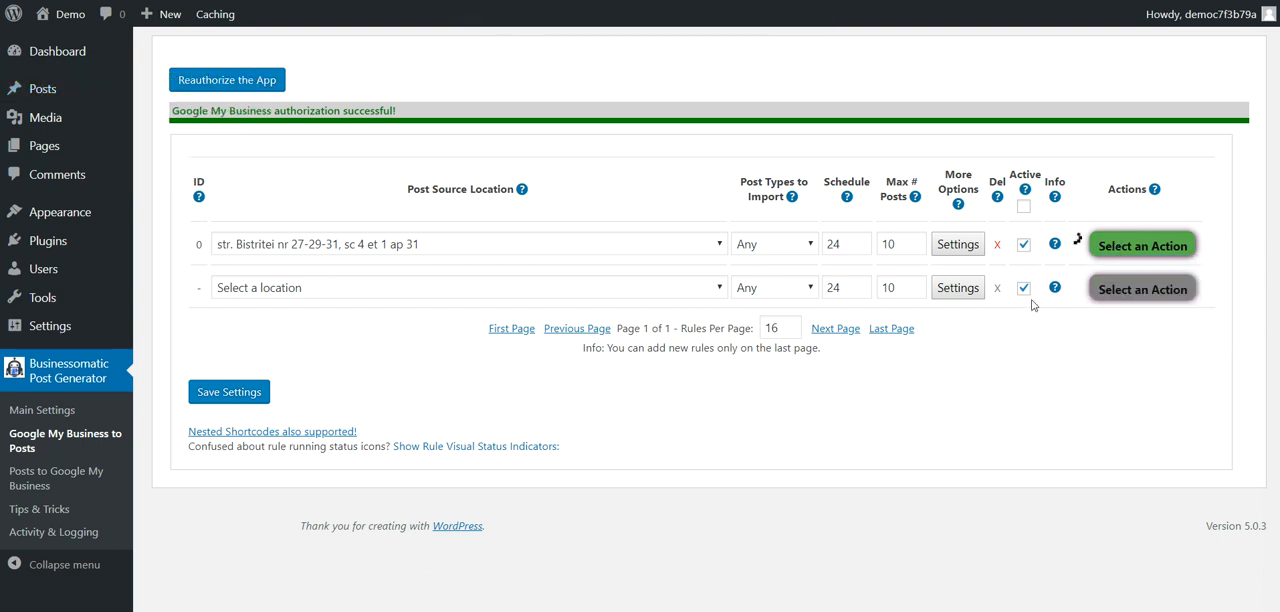
left_click(998, 249)
left_click(726, 51)
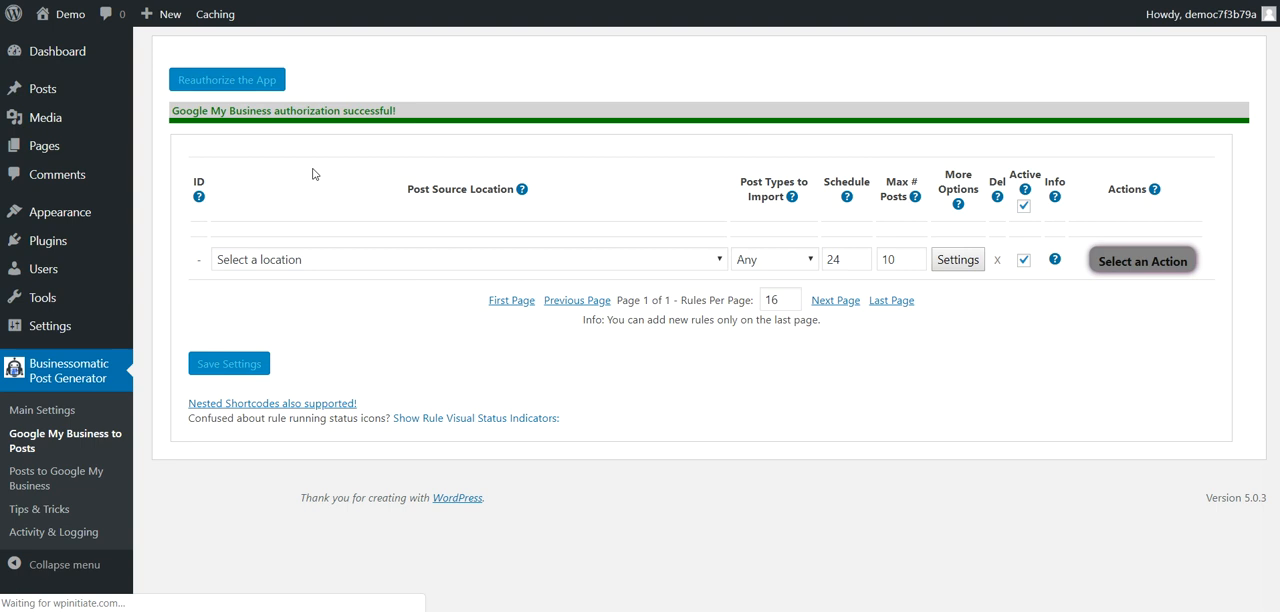
Step: Open the Posts to Google My Business settings and examine the publishing, post type specific and general post options
left_click(44, 486)
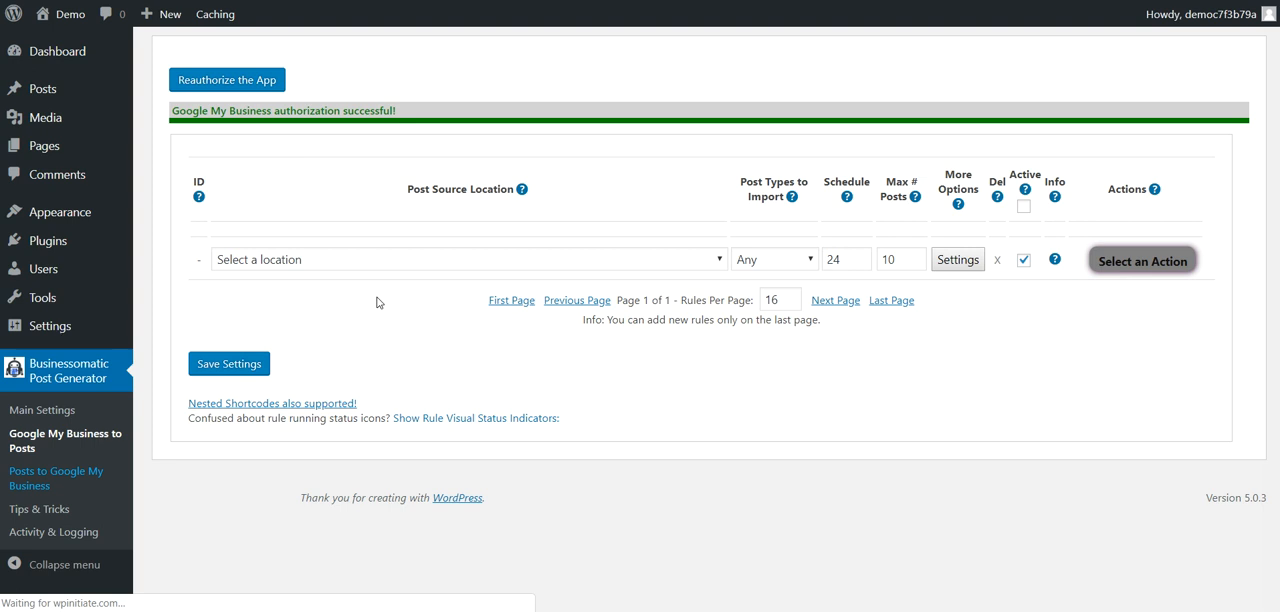
scroll(383, 302, "down", 3)
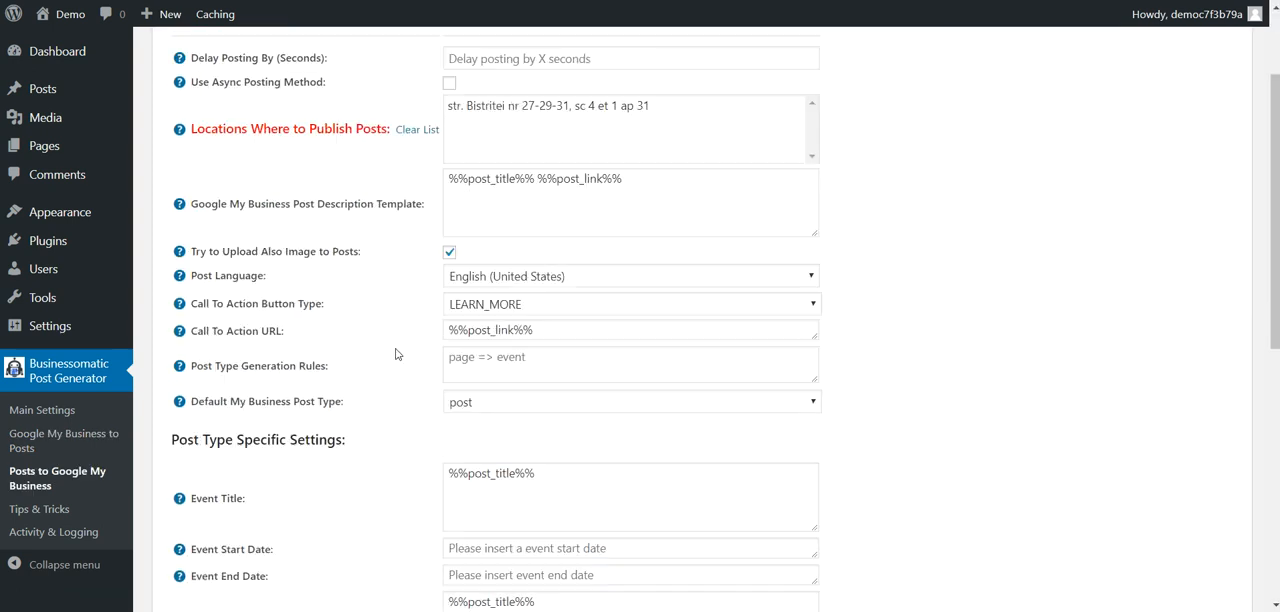
scroll(395, 352, "up", 3)
scroll(395, 353, "down", 5)
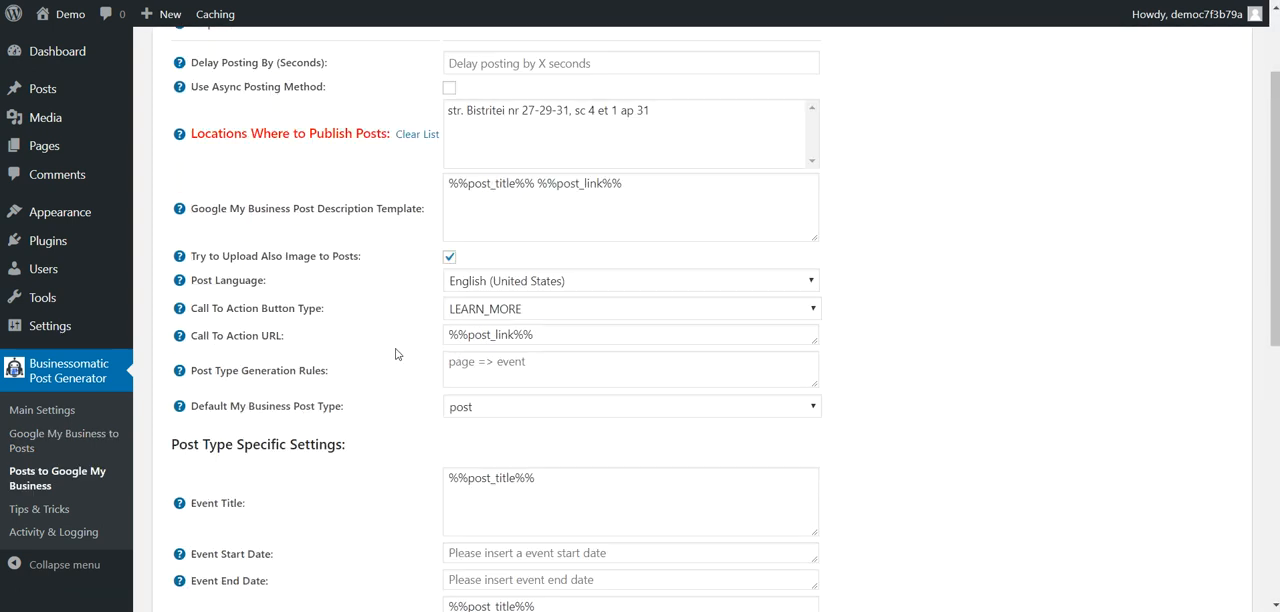
scroll(395, 353, "down", 2)
scroll(395, 353, "up", 8)
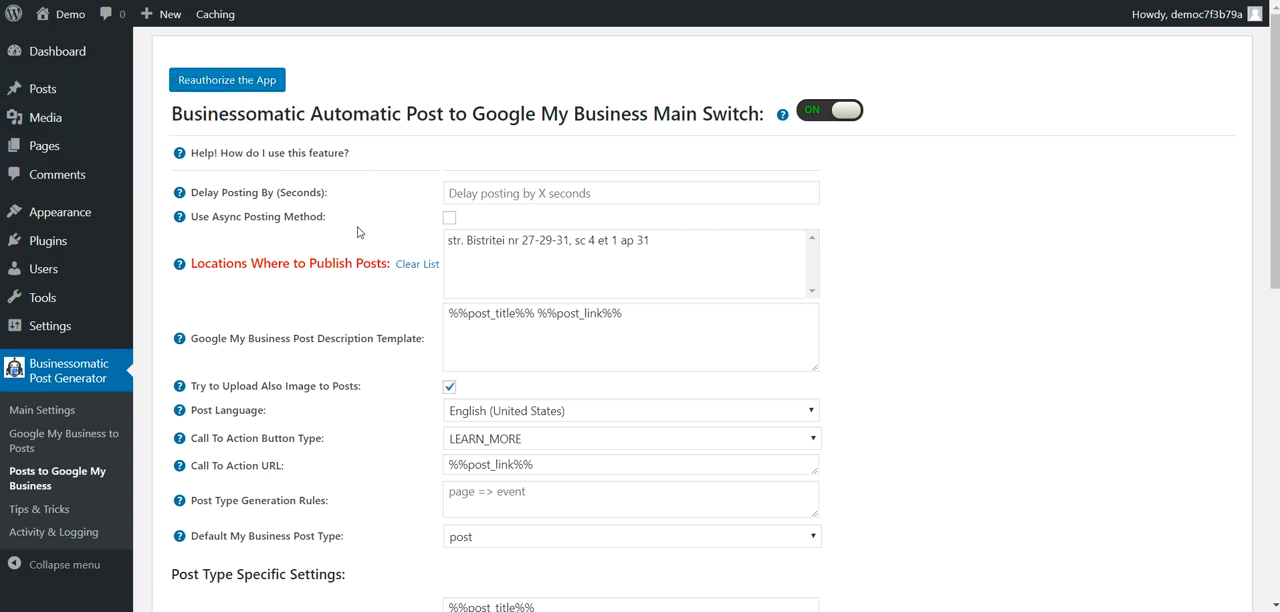
scroll(370, 365, "down", 5)
scroll(369, 365, "up", 5)
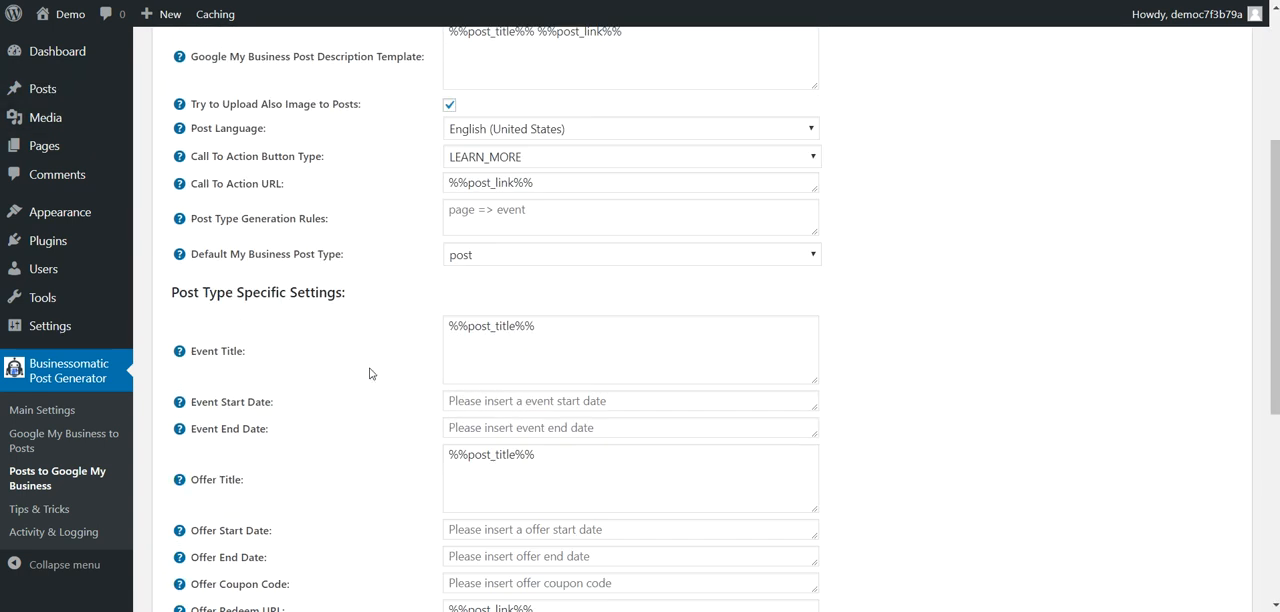
Step: Select the listed business address as the location where posts are published and save the settings
left_click(469, 245)
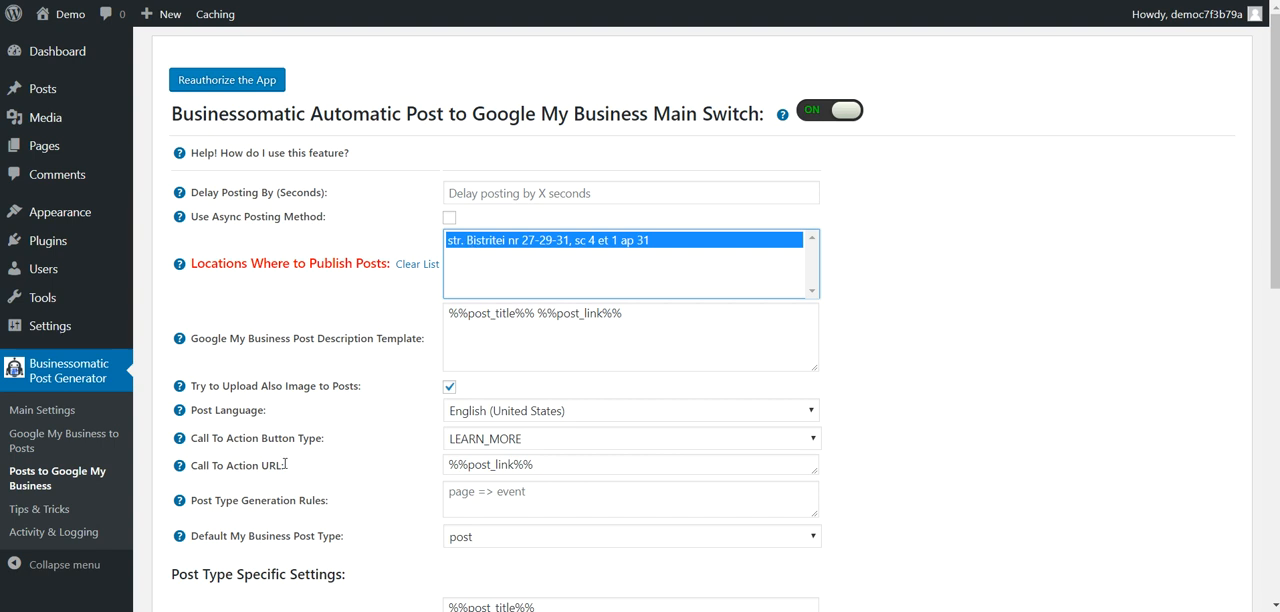
scroll(297, 421, "down", 10)
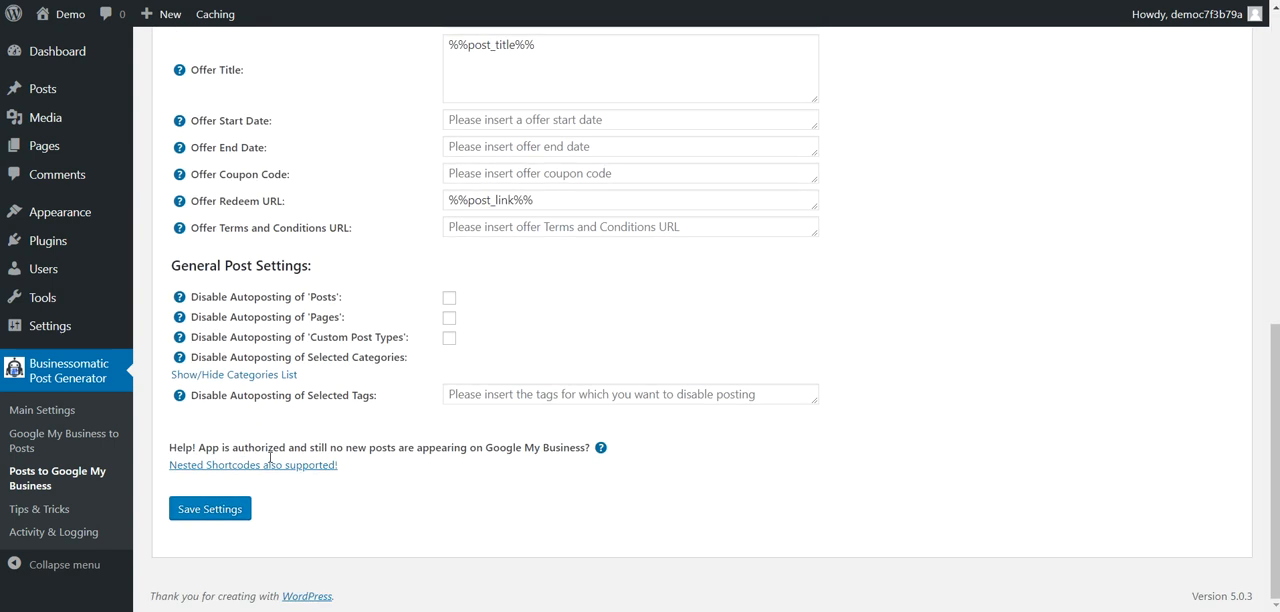
left_click(209, 508)
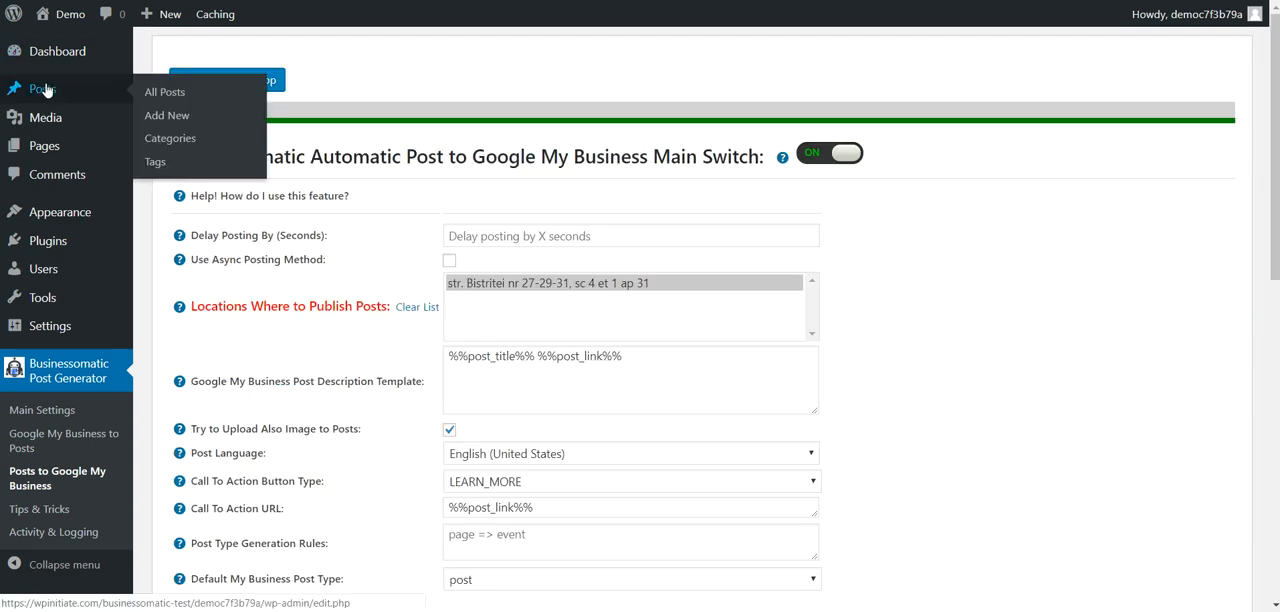
Step: Create a new WordPress post, dismiss the editor's welcome tip and title the post "My test post"
left_click(84, 98)
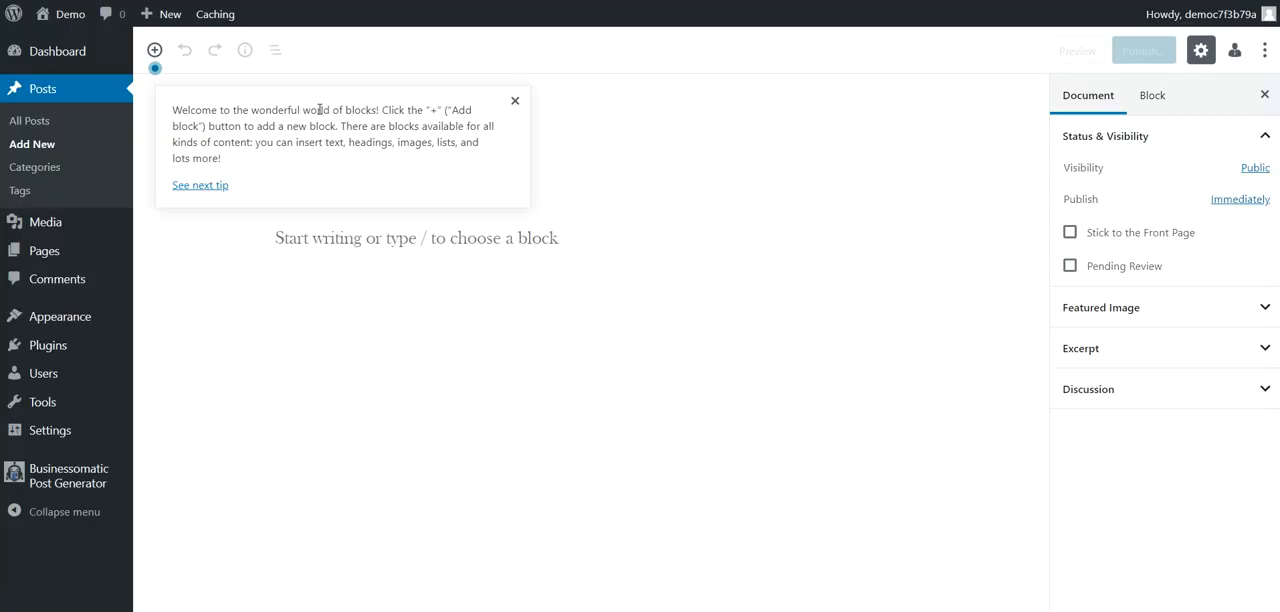
left_click(519, 104)
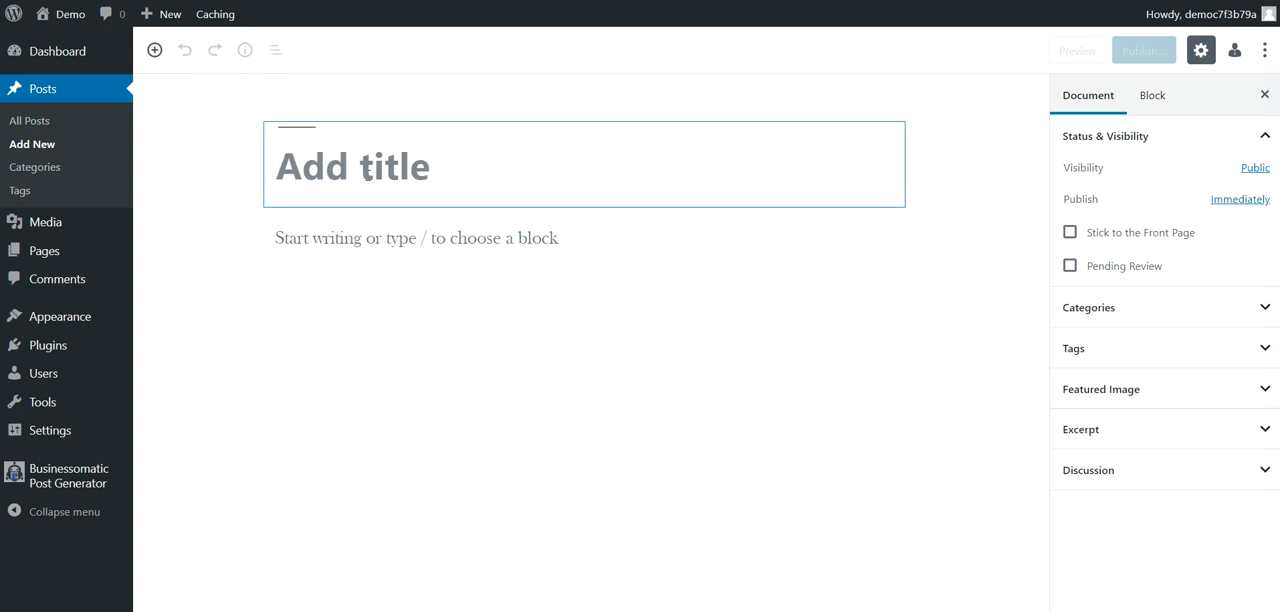
type("My test t")
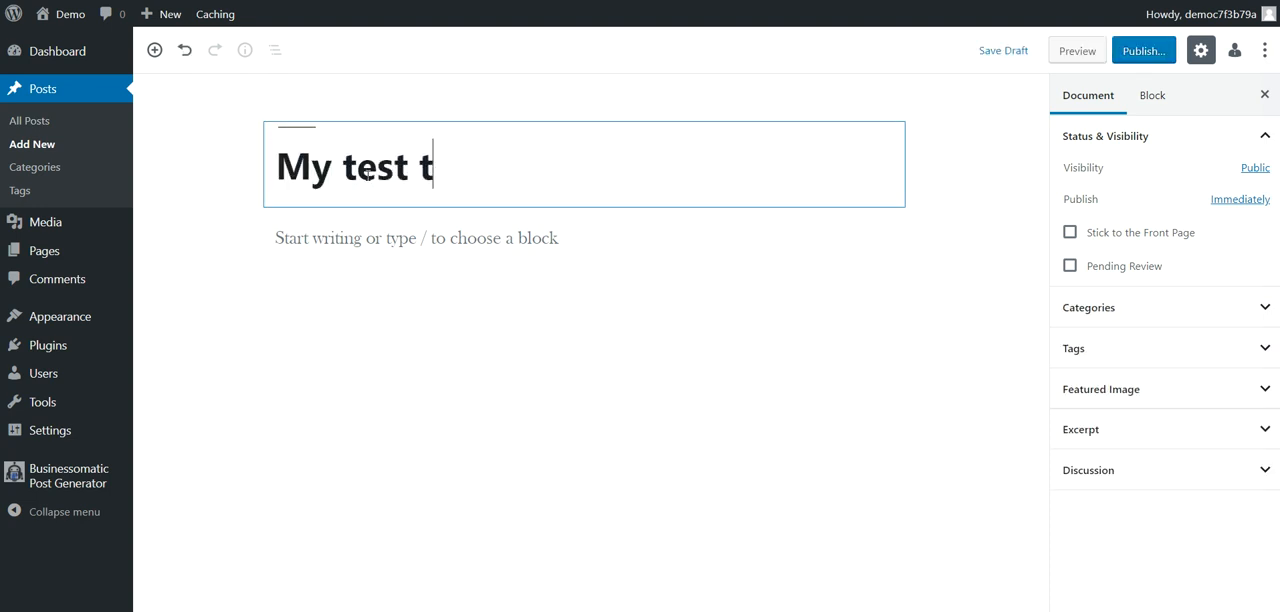
key("BackSpace")
type("post")
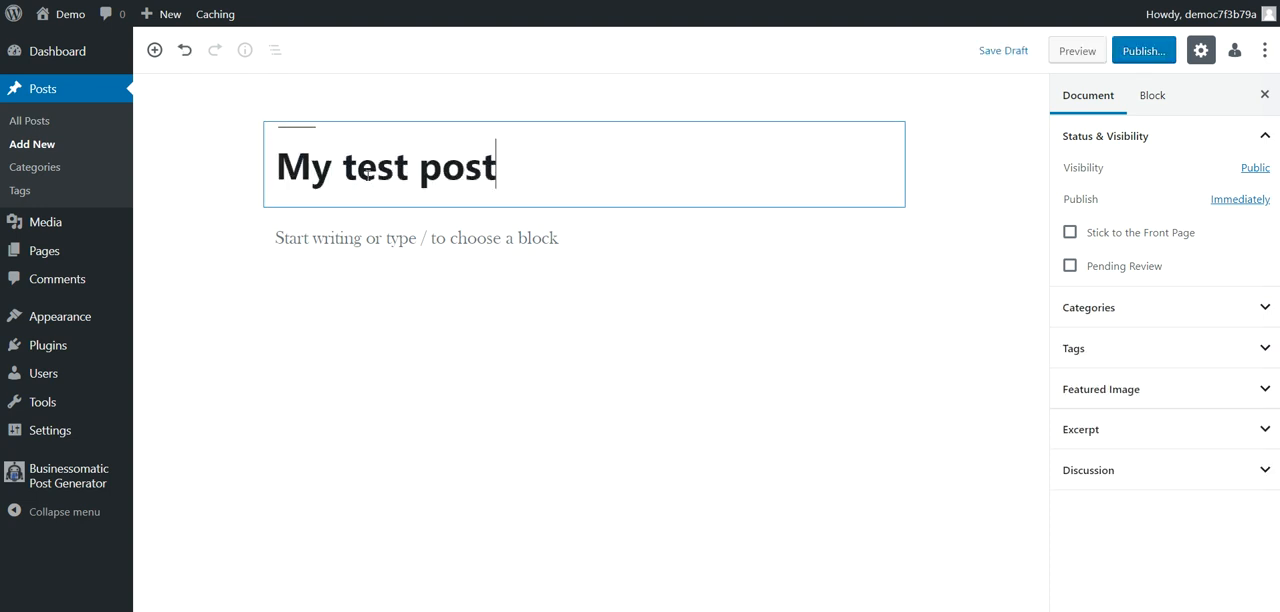
Step: Copy the title text into the post body three times so it reads "My test post My test post My test post"
key("ctrl+a")
key("ctrl+c")
left_click(332, 245)
key("ctrl+v")
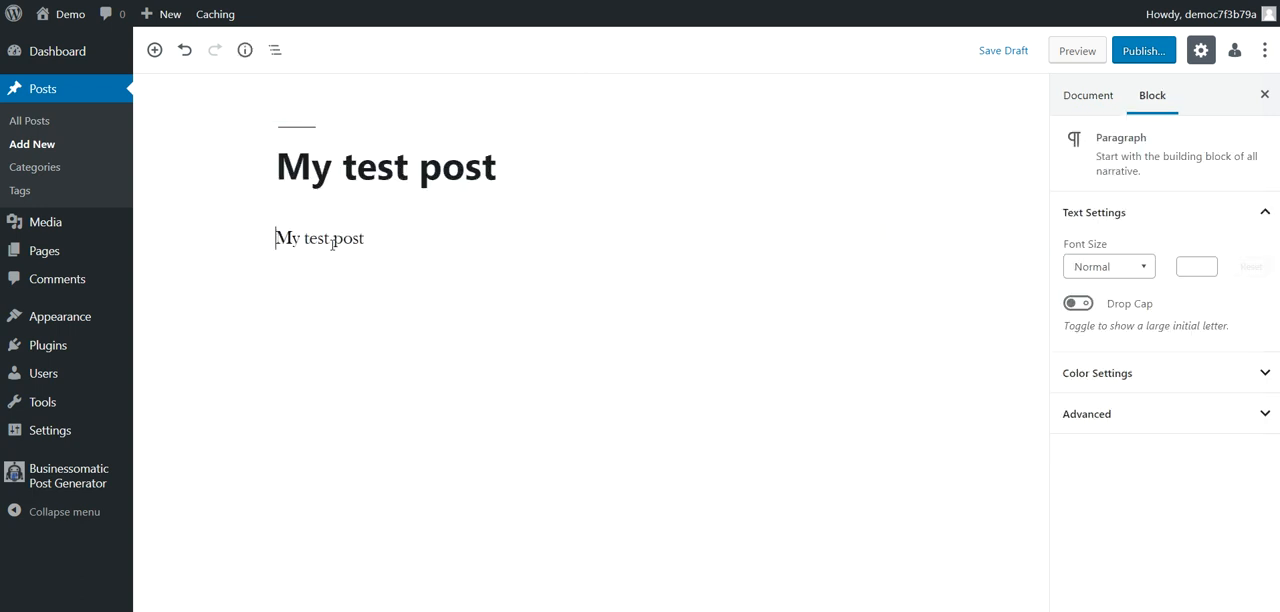
key("ctrl+v")
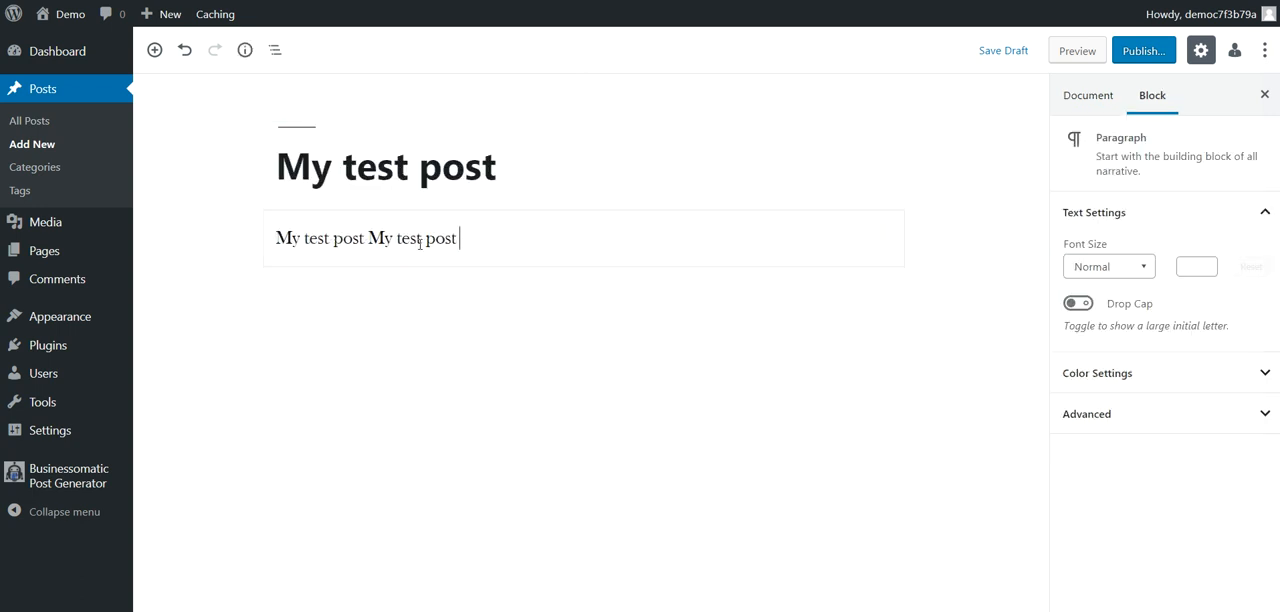
key("ctrl+v")
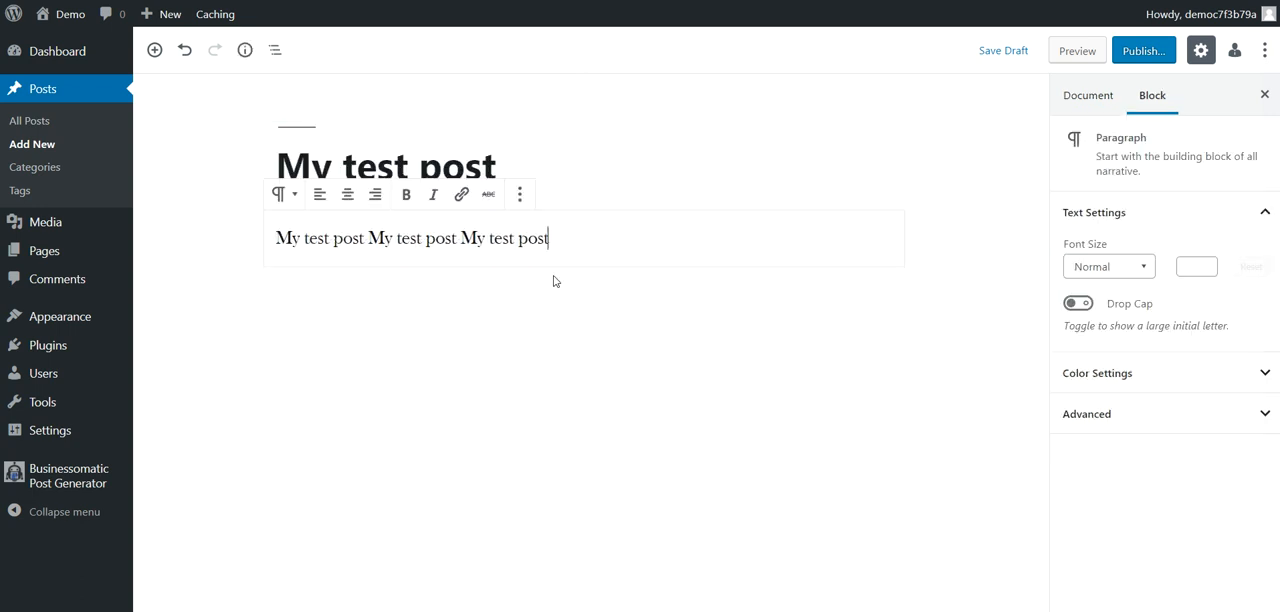
Step: Open the featured image selection in the new post's document settings
left_click(1077, 97)
left_click(1105, 393)
left_click(1118, 428)
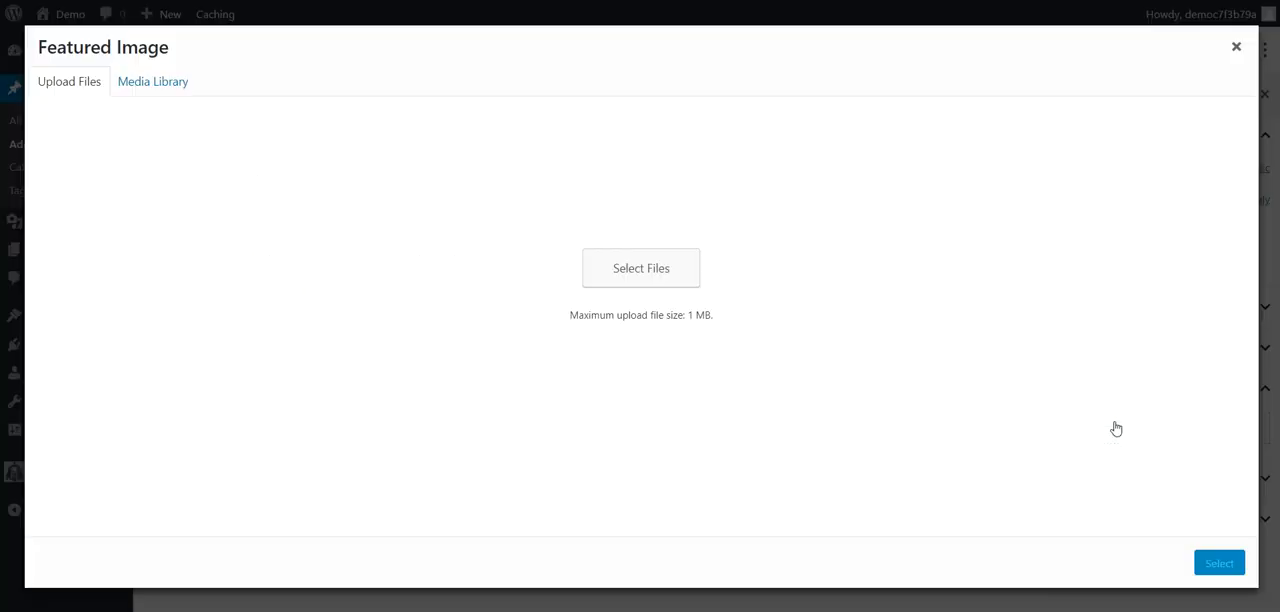
left_click(608, 323)
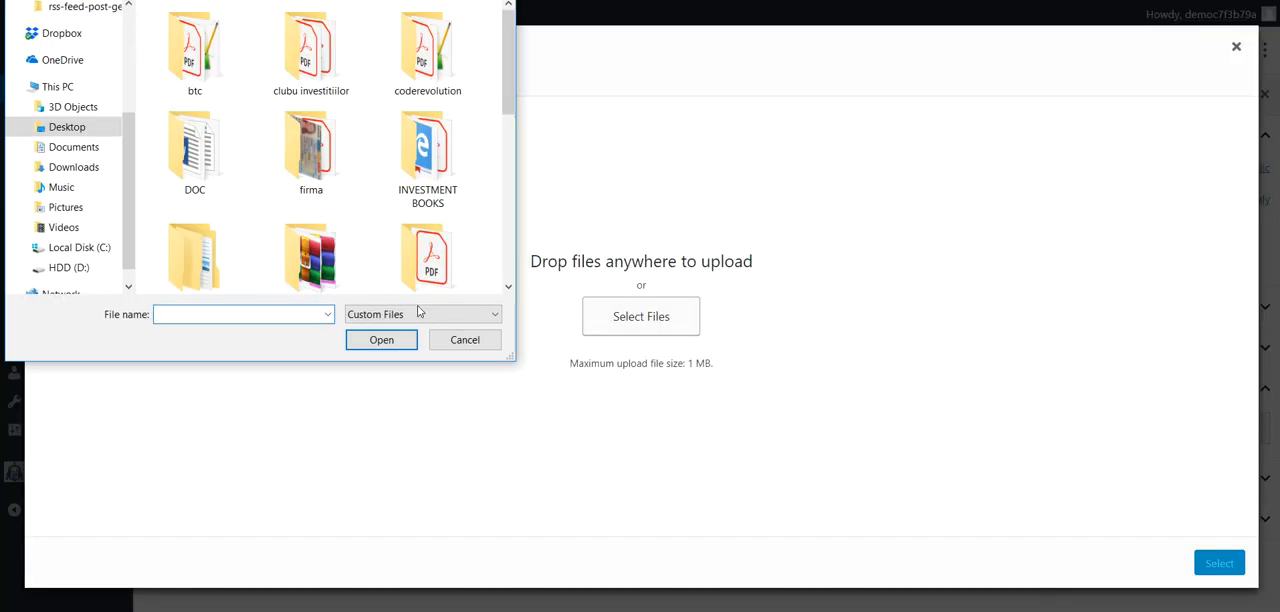
left_click(464, 339)
left_click(160, 81)
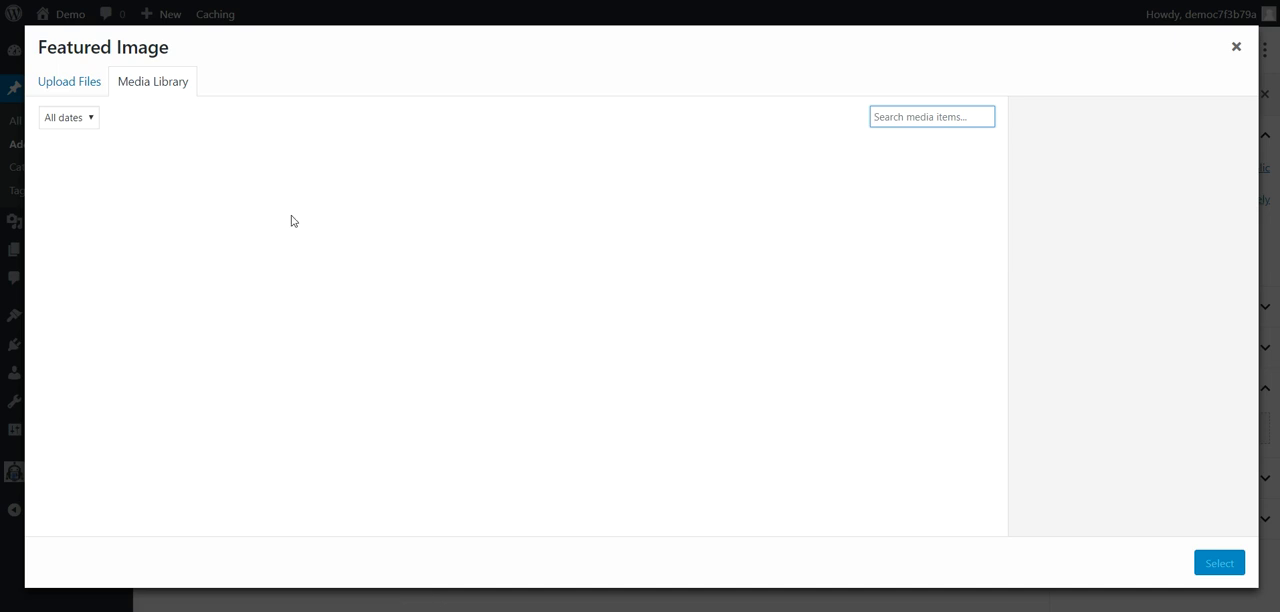
left_click(74, 81)
Step: Set print.jpg from the media library as the post's featured image and publish the post immediately with public visibility
left_click(616, 320)
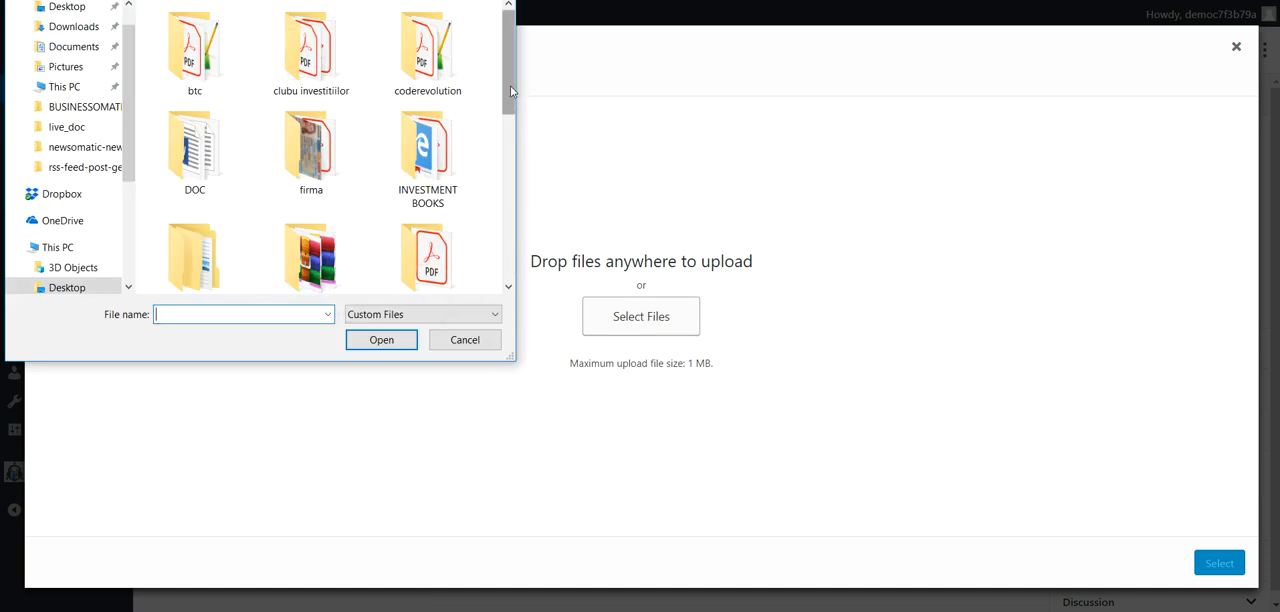
key("Escape")
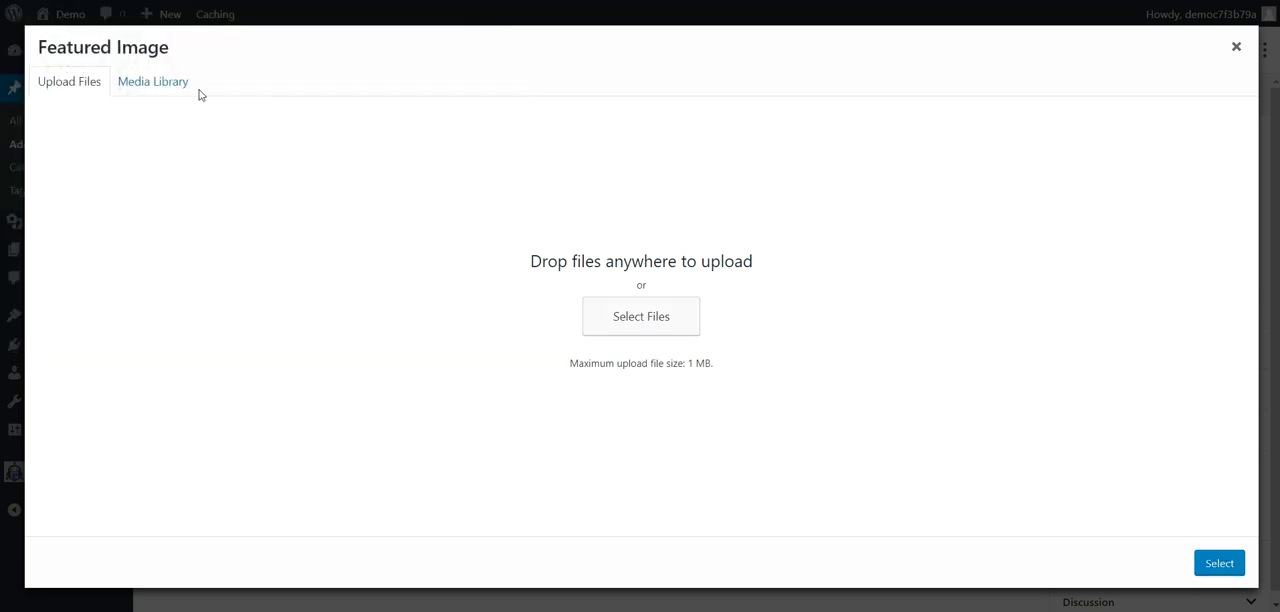
left_click(125, 82)
left_click(97, 192)
left_click(135, 197)
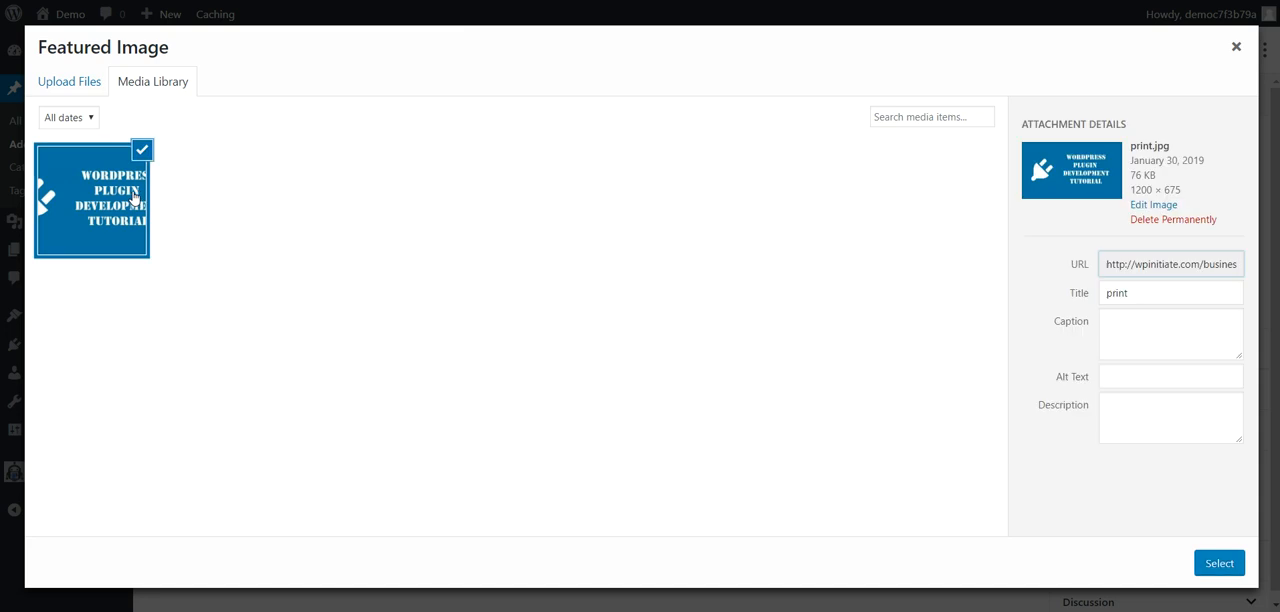
left_click(1219, 566)
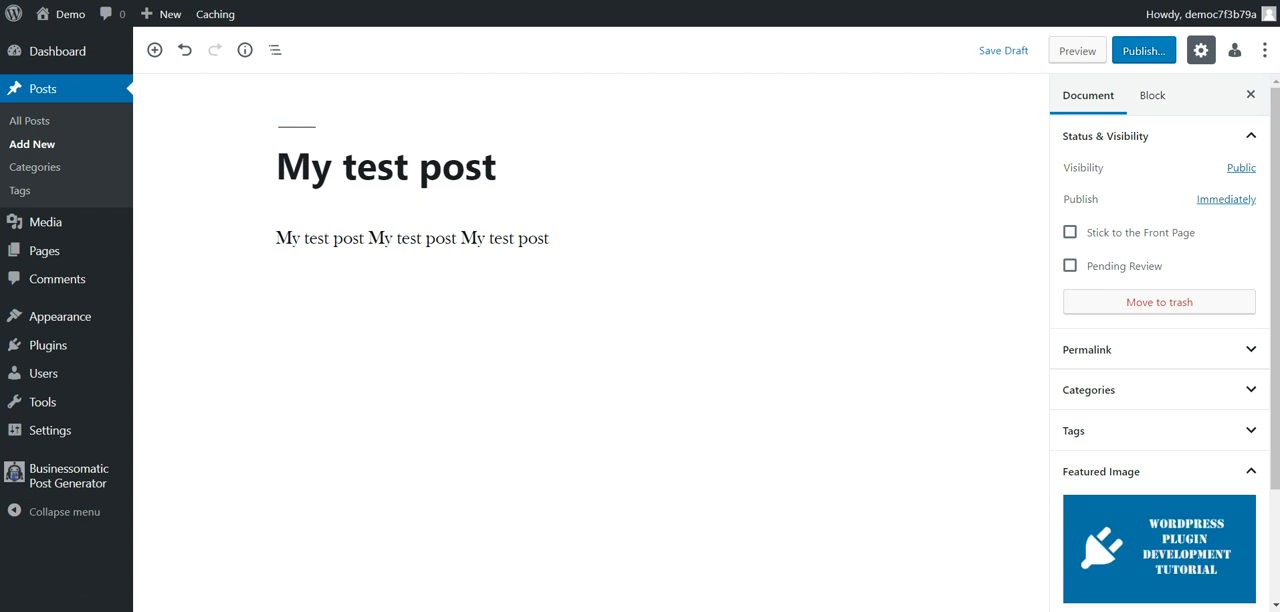
left_click(1144, 52)
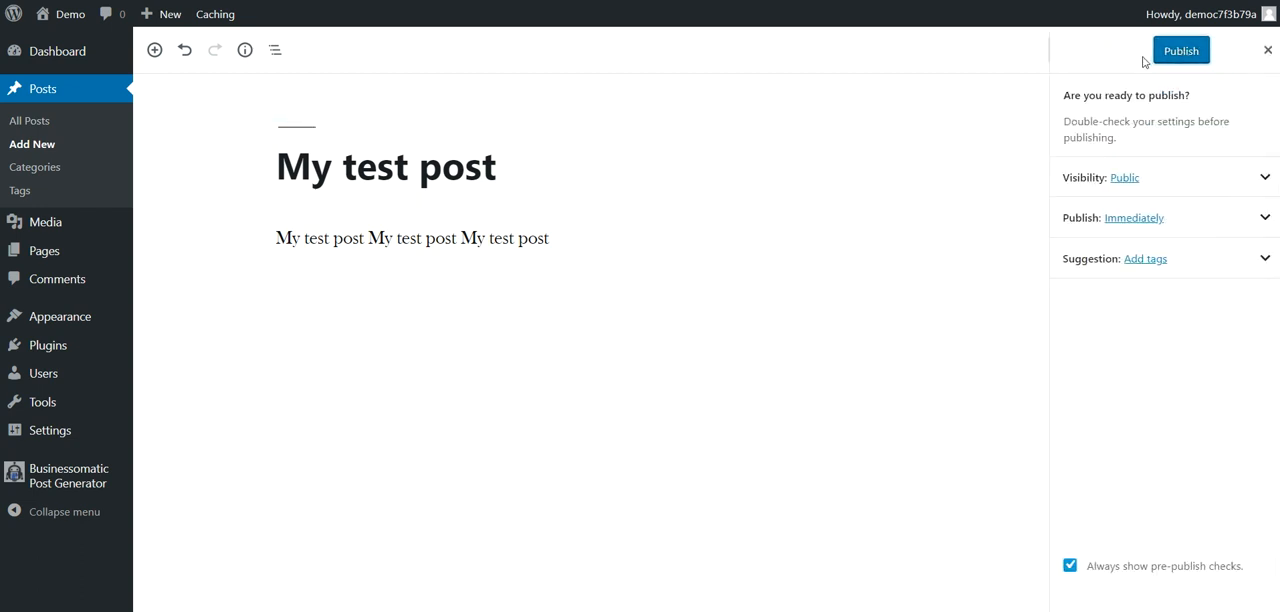
left_click(1173, 55)
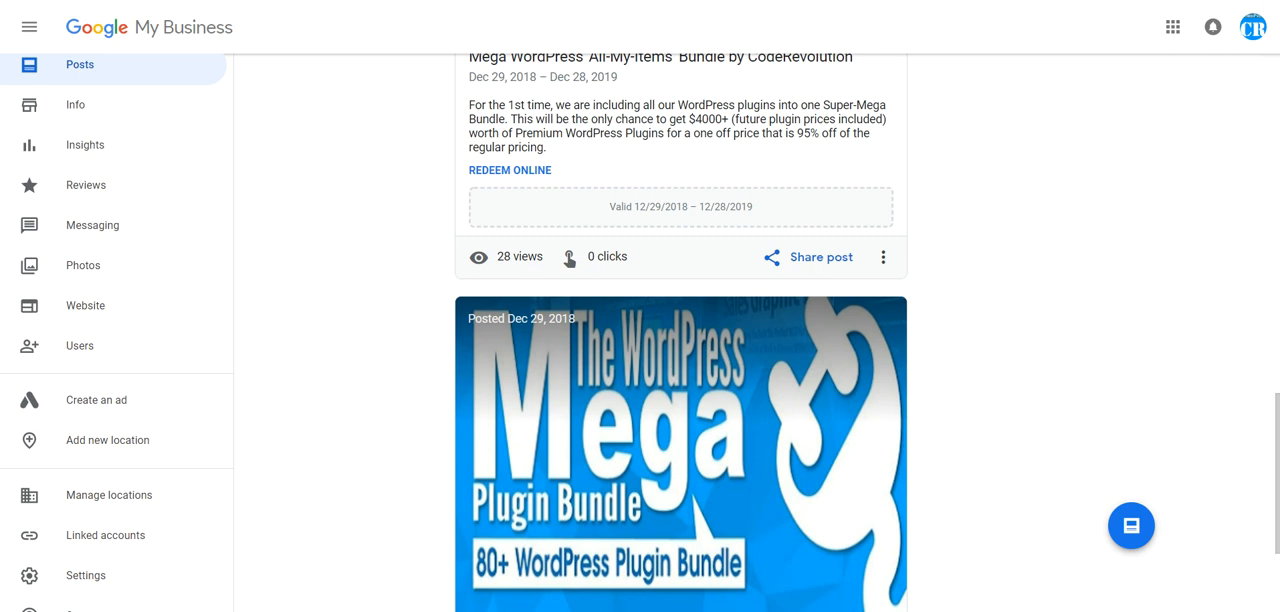
Step: Reload the posts in Google My Business and examine the newly published test post's image, description, link and call-to-action button
key("F5")
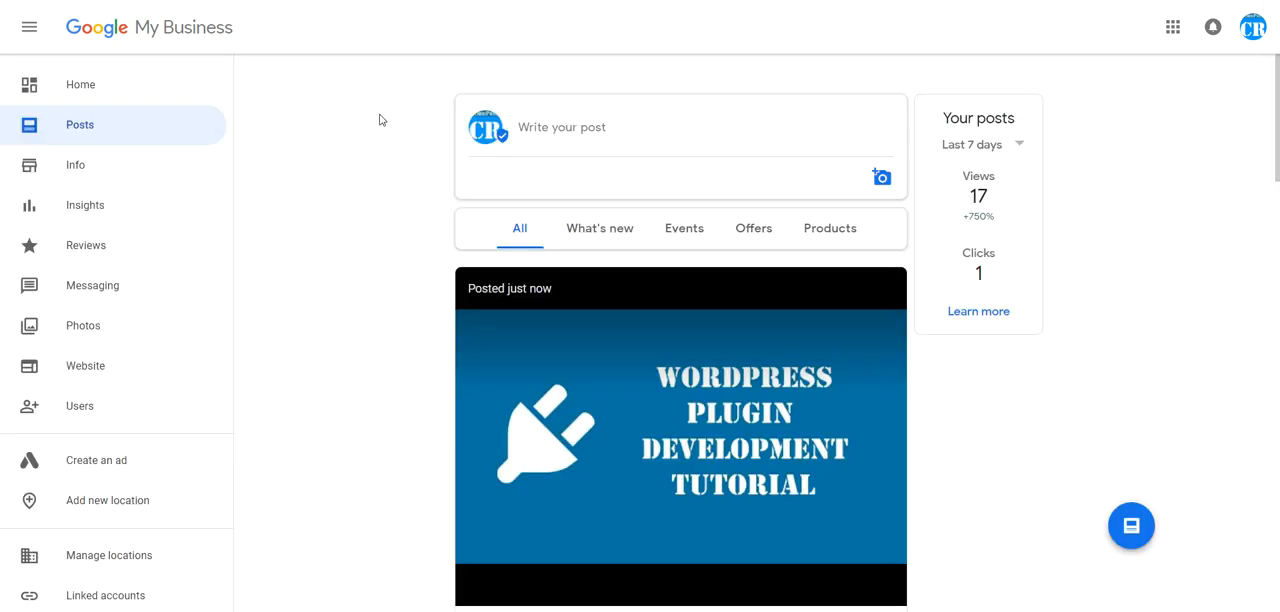
scroll(362, 142, "down", 3)
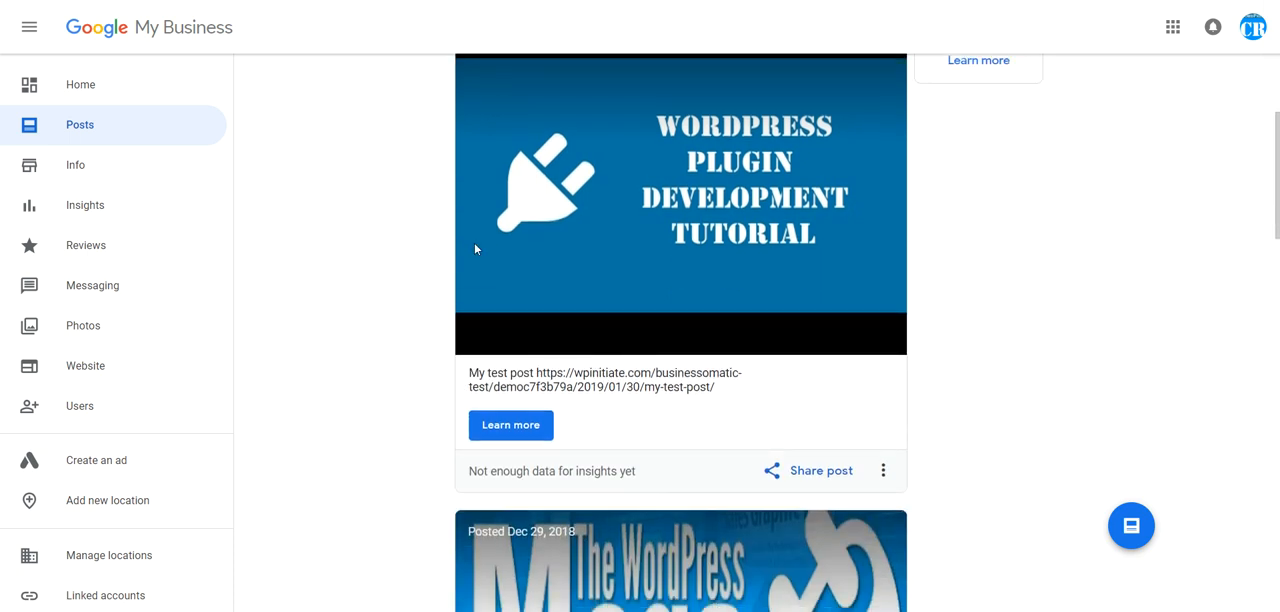
scroll(480, 230, "up", 2)
scroll(548, 205, "down", 3)
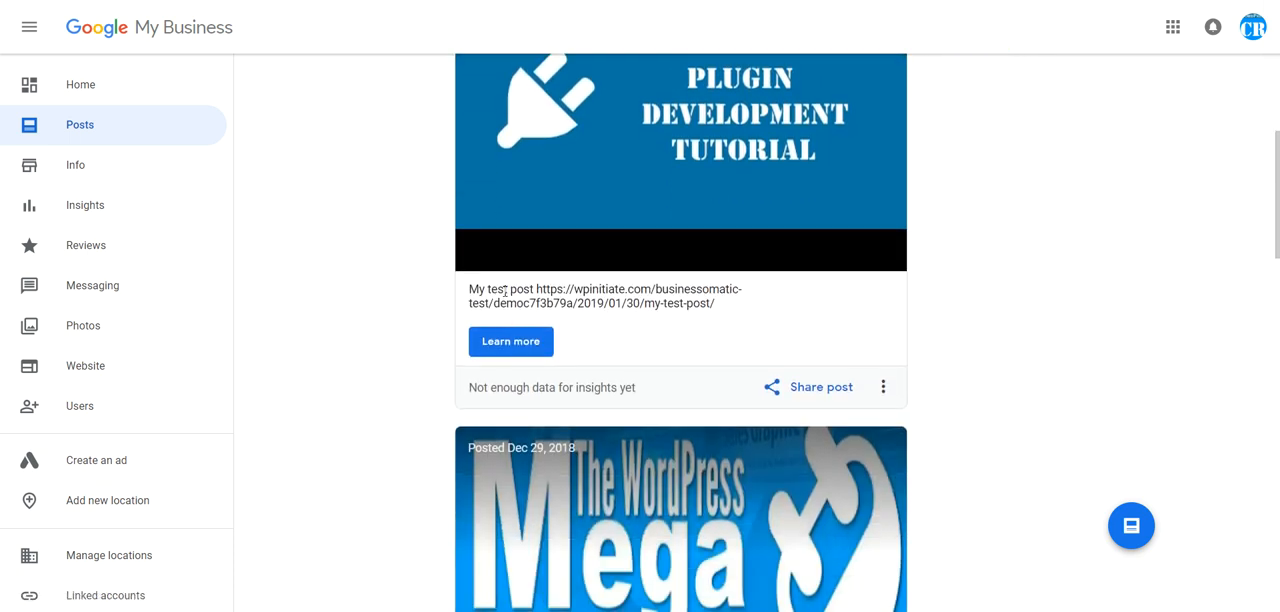
scroll(624, 318, "up", 3)
scroll(620, 321, "down", 3)
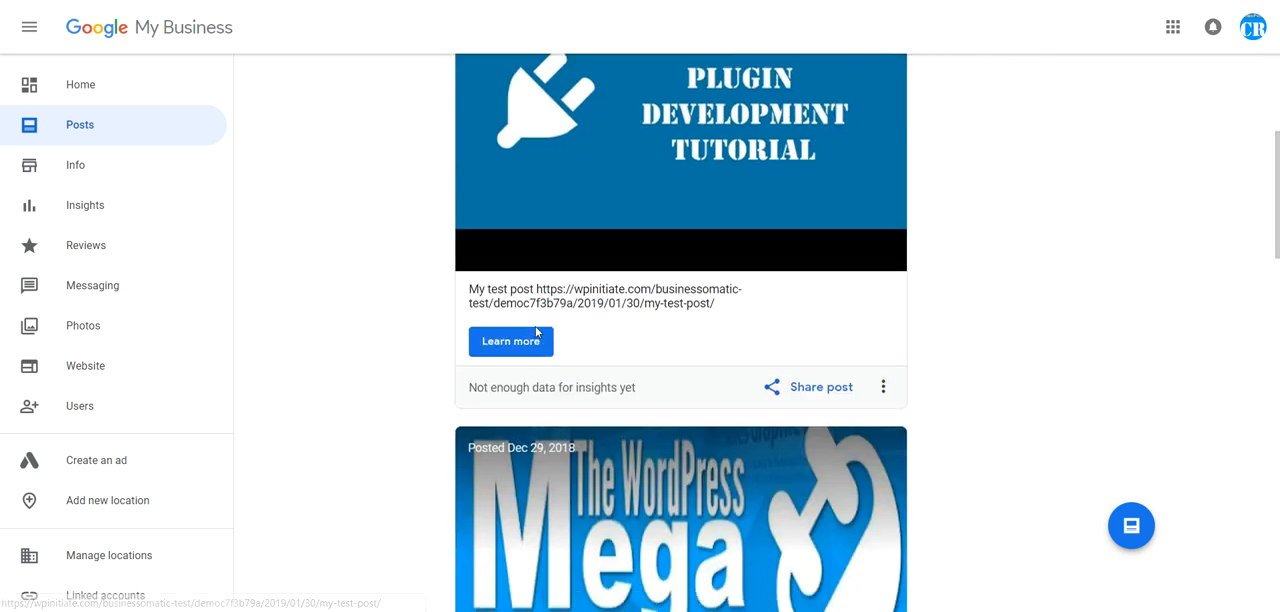
scroll(548, 322, "up", 3)
scroll(447, 314, "down", 1)
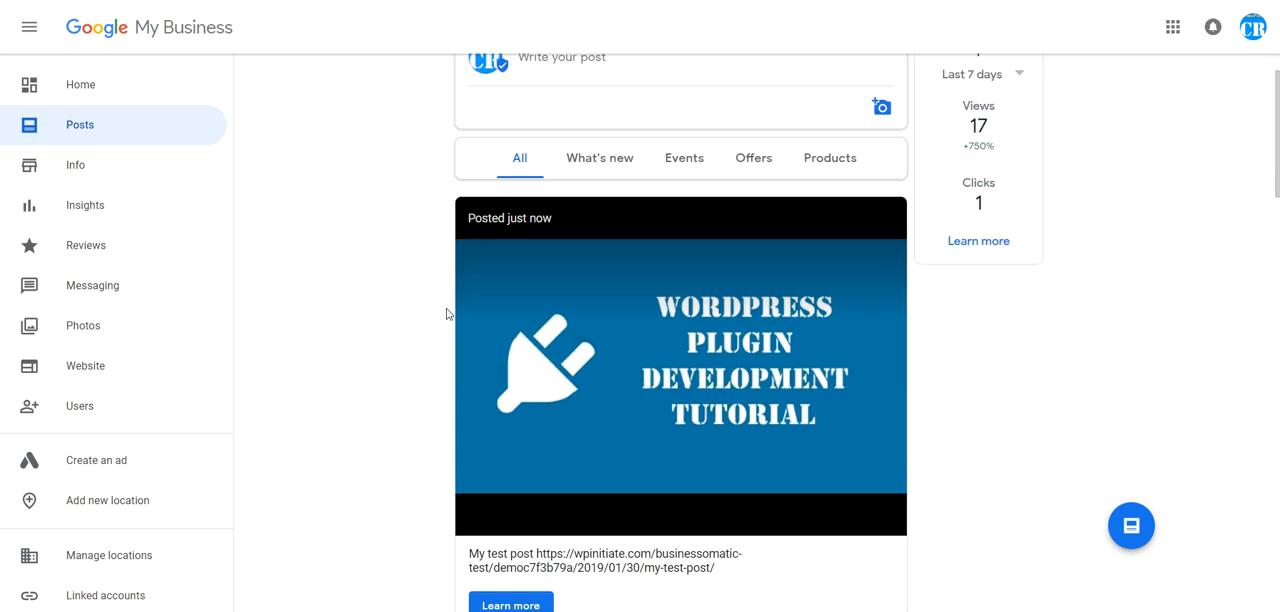
scroll(447, 314, "down", 1)
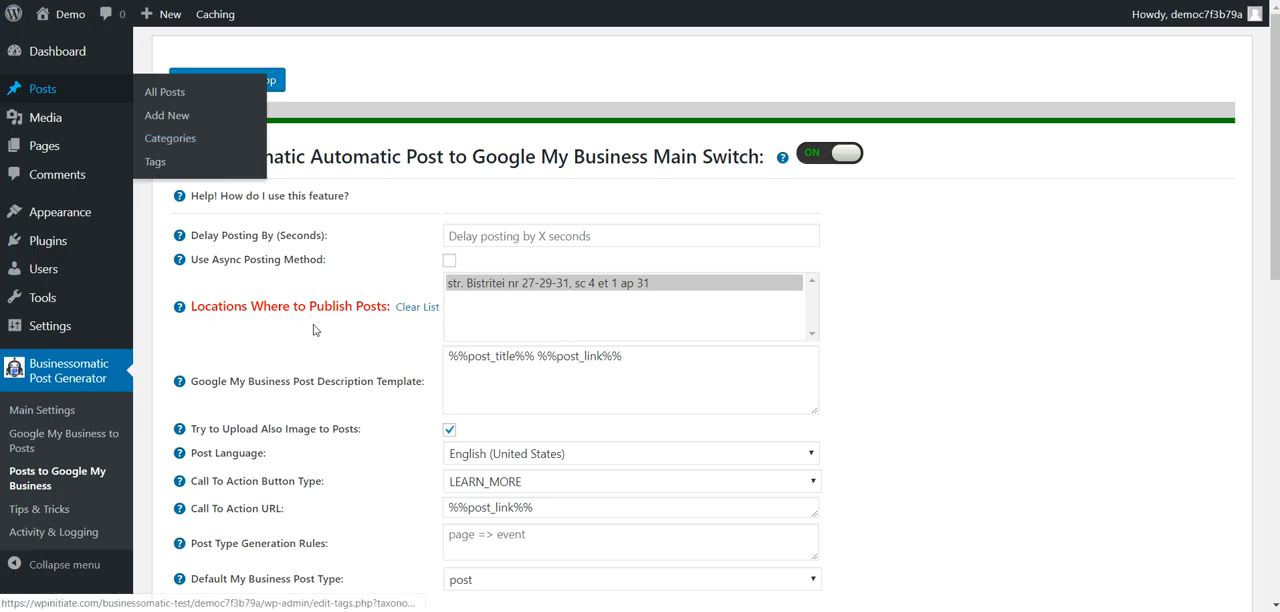
Step: Review the posting delay, async posting, description template shortcodes and image upload options for publishing to Google My Business
left_click_drag(195, 240, 326, 237)
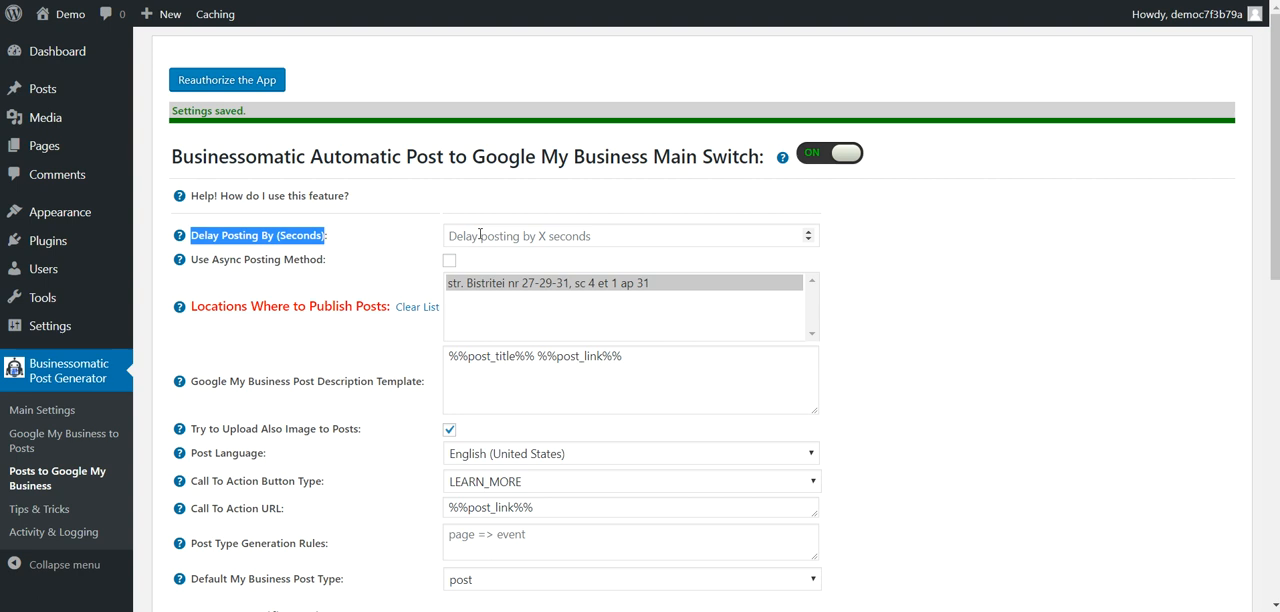
left_click(480, 235)
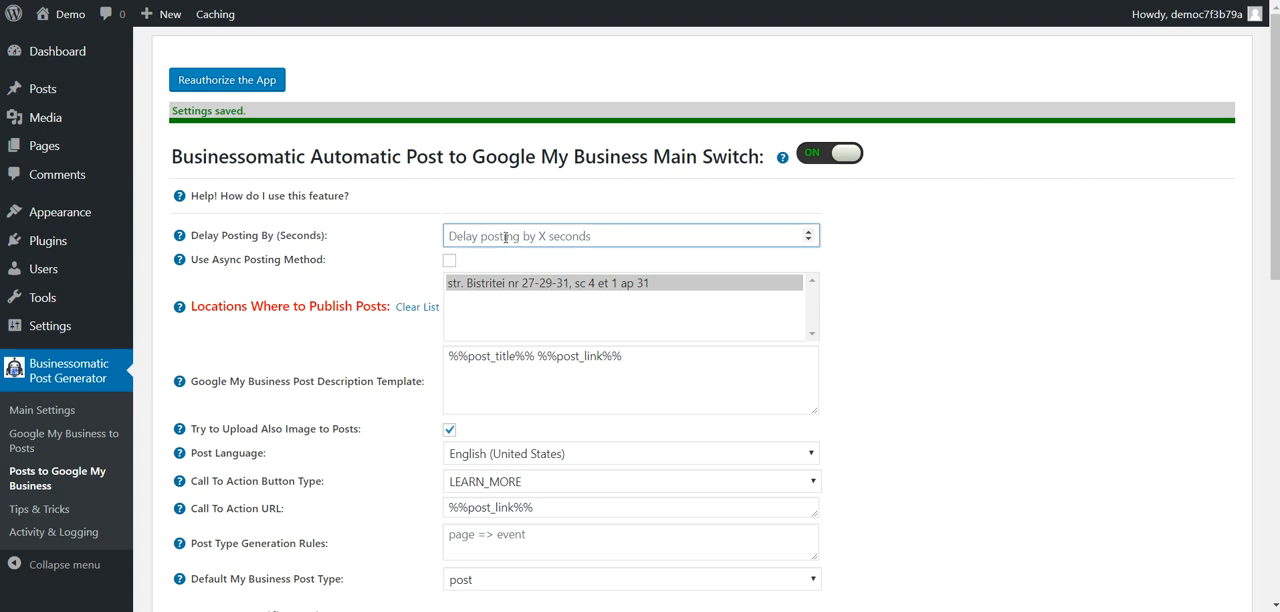
left_click_drag(190, 259, 324, 259)
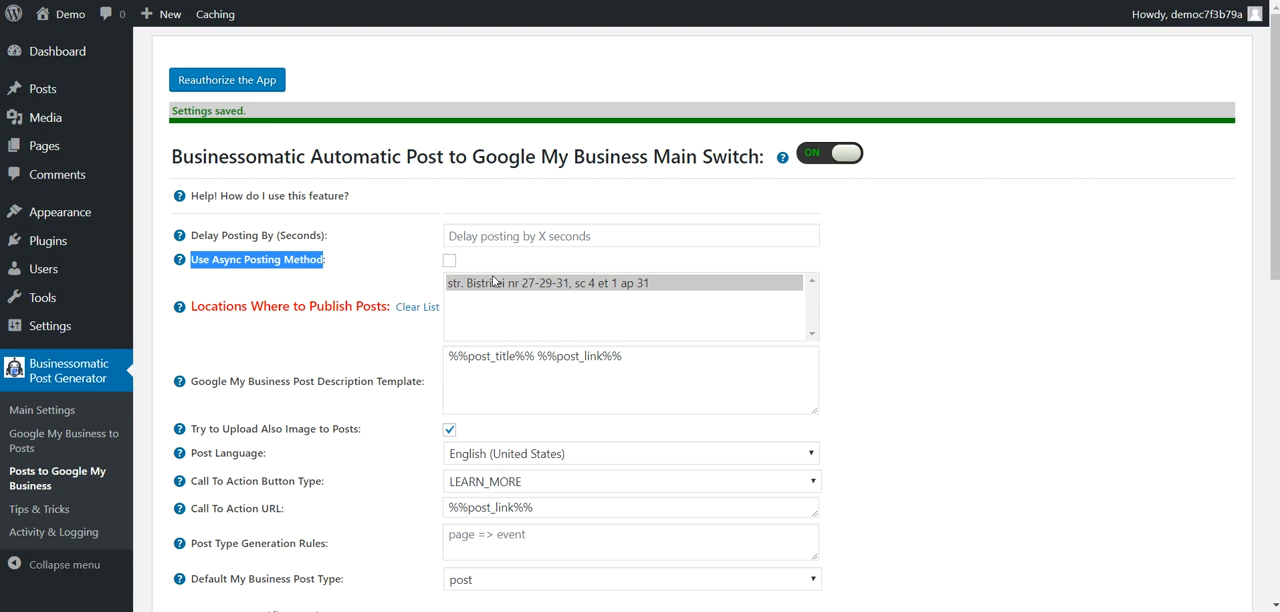
scroll(500, 300, "down", 2)
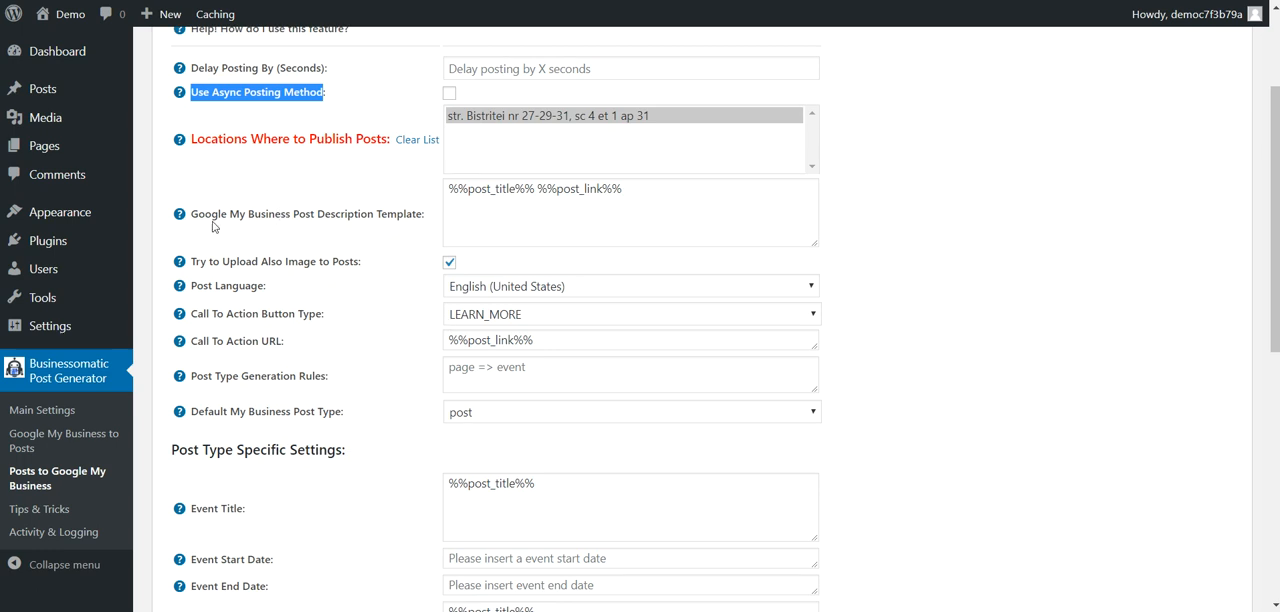
left_click_drag(191, 213, 422, 220)
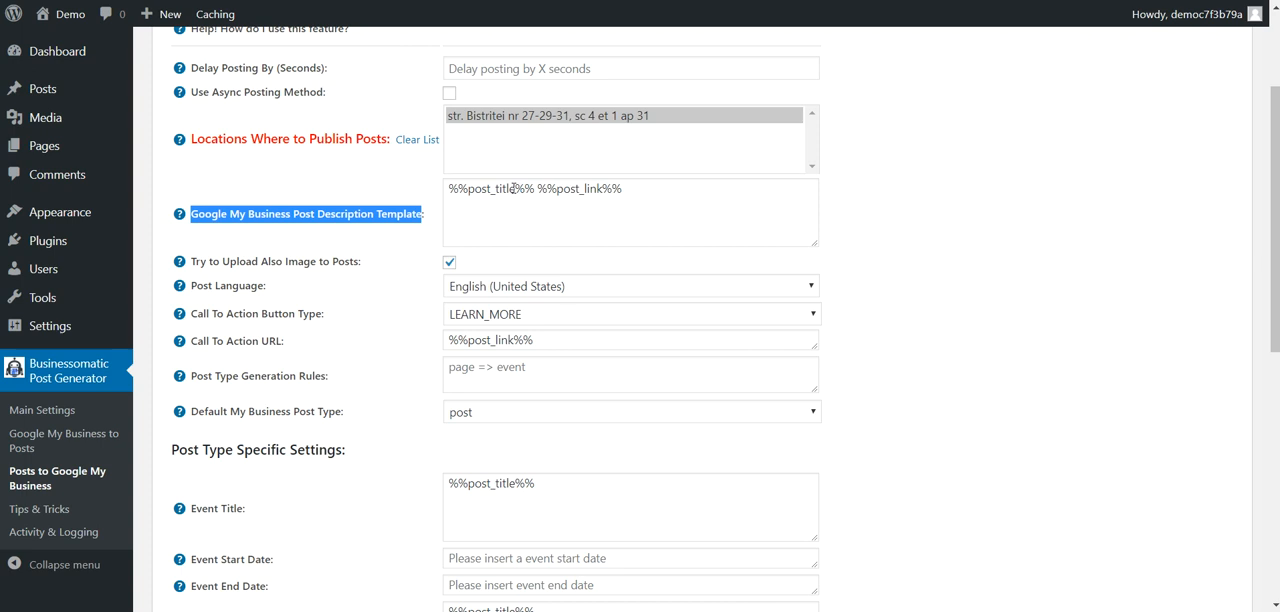
mouse_move(181, 216)
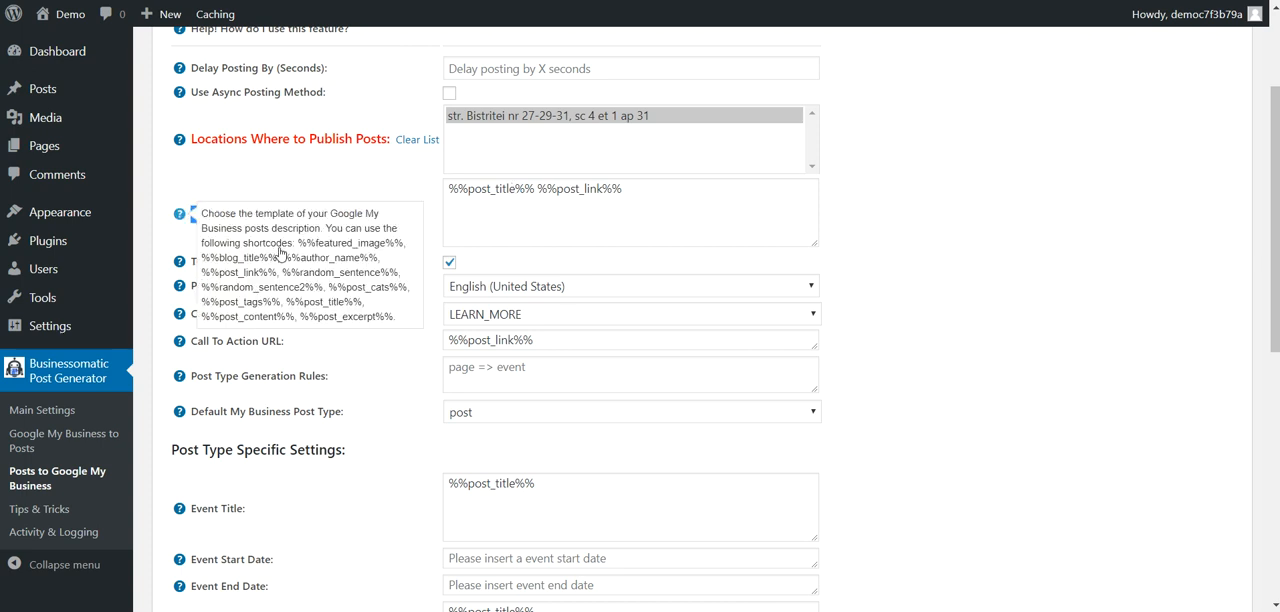
left_click_drag(304, 244, 380, 318)
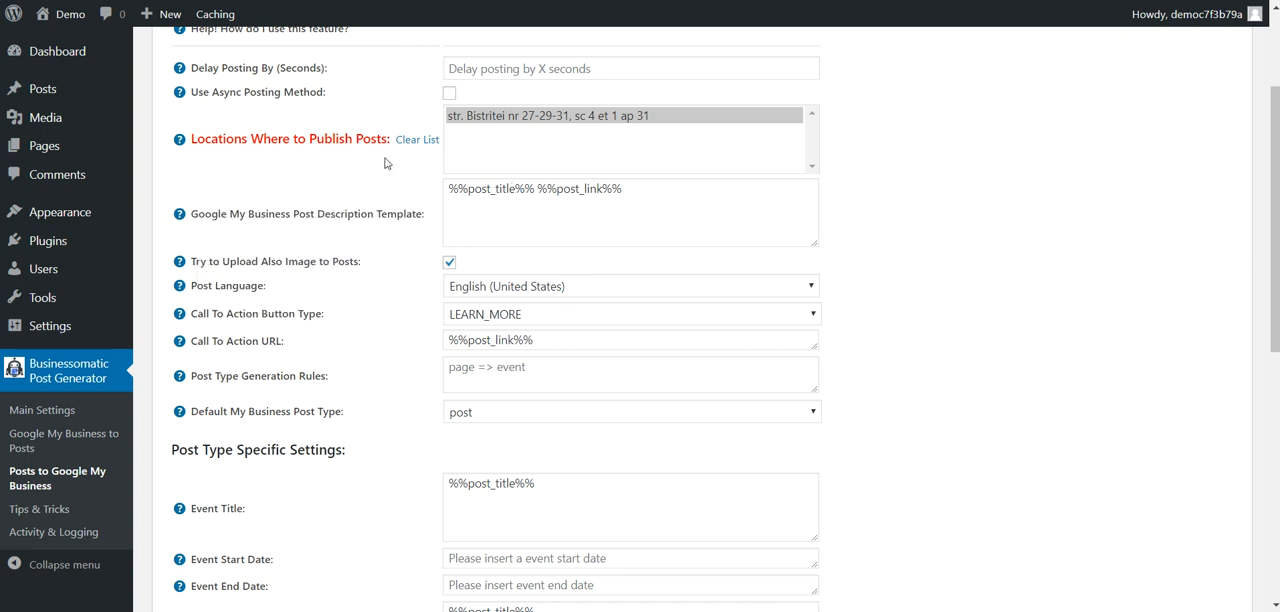
left_click_drag(211, 261, 358, 261)
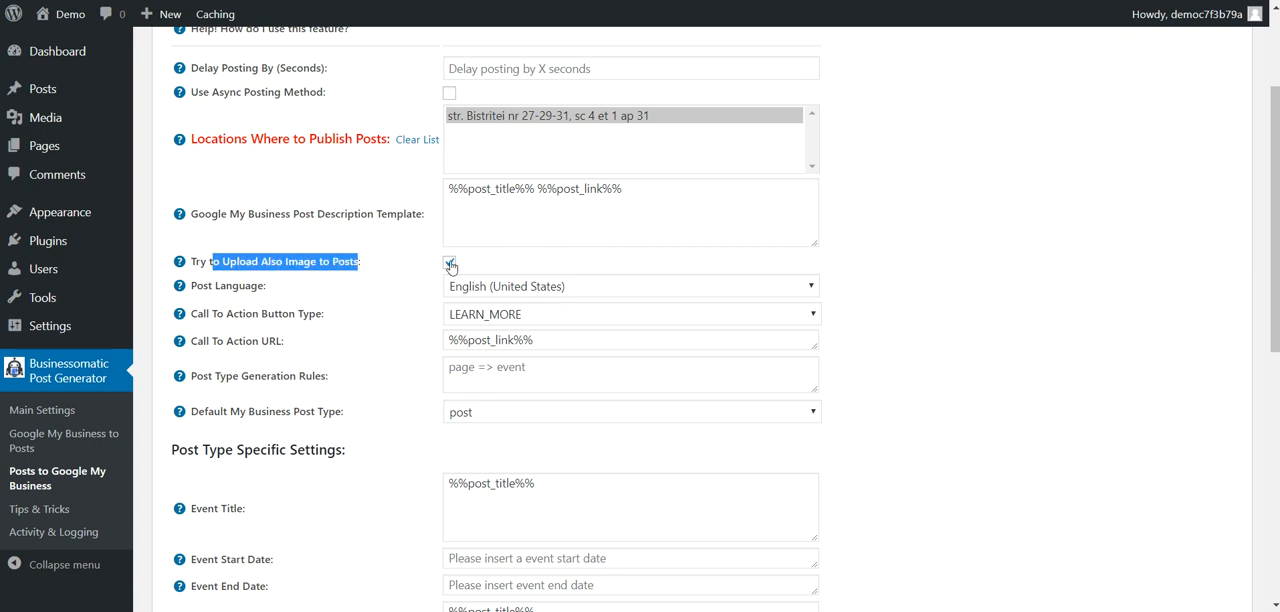
scroll(449, 264, "down", 1)
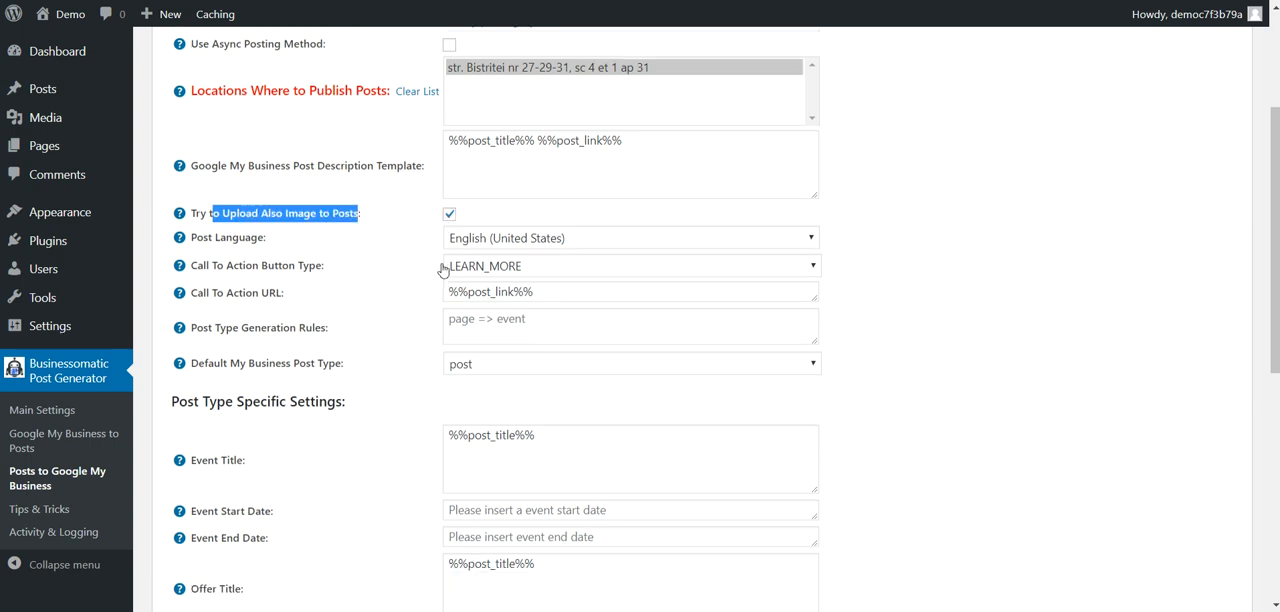
Step: Examine the available post languages, the call-to-action button types and the call-to-action URL template
left_click(451, 207)
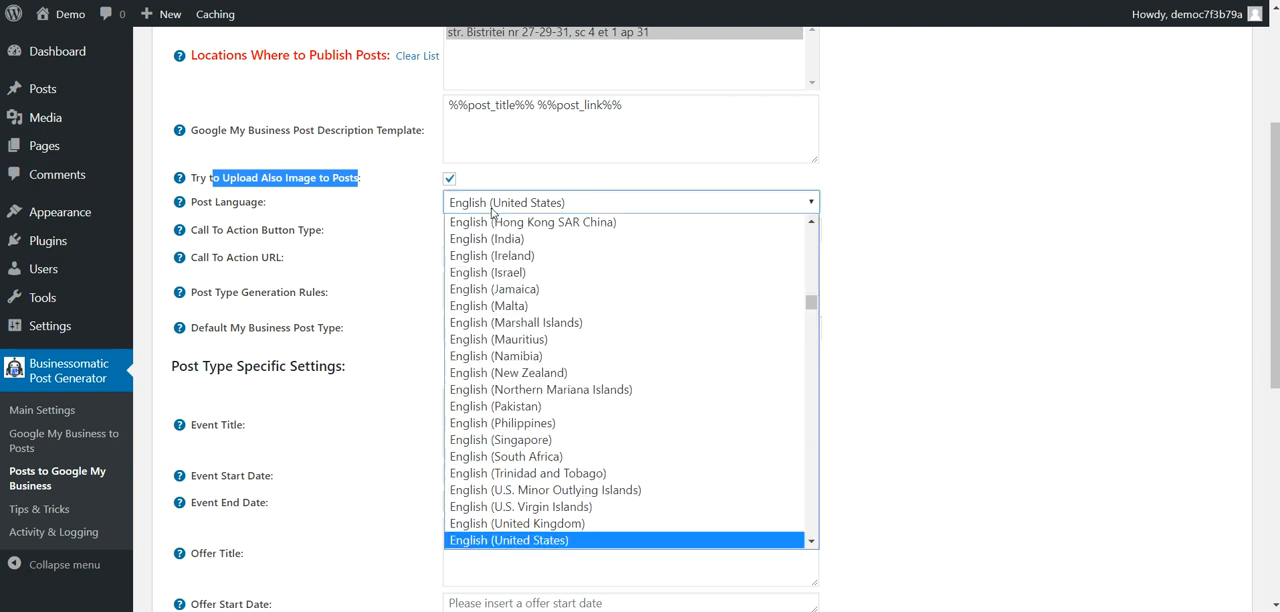
scroll(493, 292, "up", 5)
scroll(491, 289, "up", 5)
scroll(491, 289, "down", 15)
left_click(405, 233)
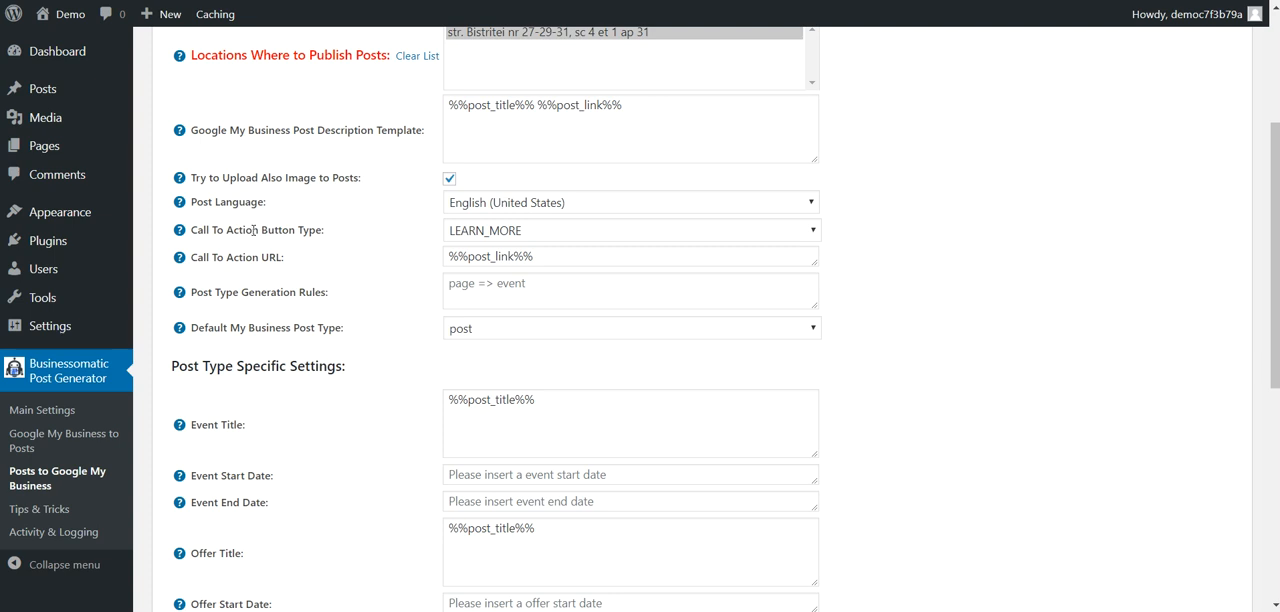
left_click(489, 230)
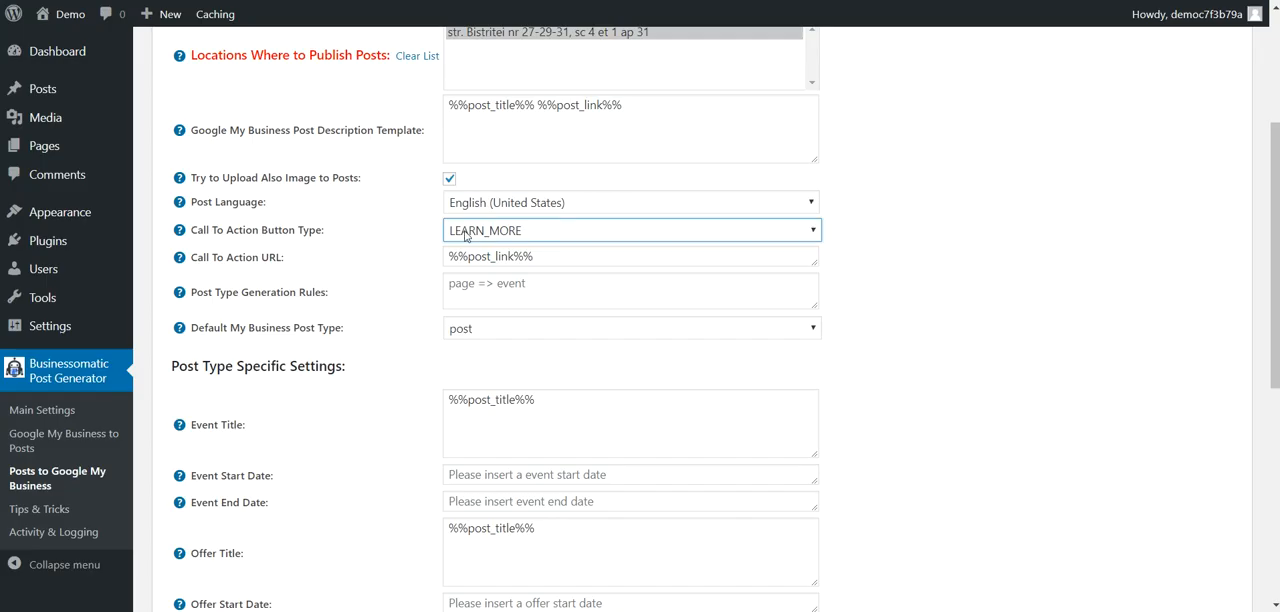
left_click(468, 232)
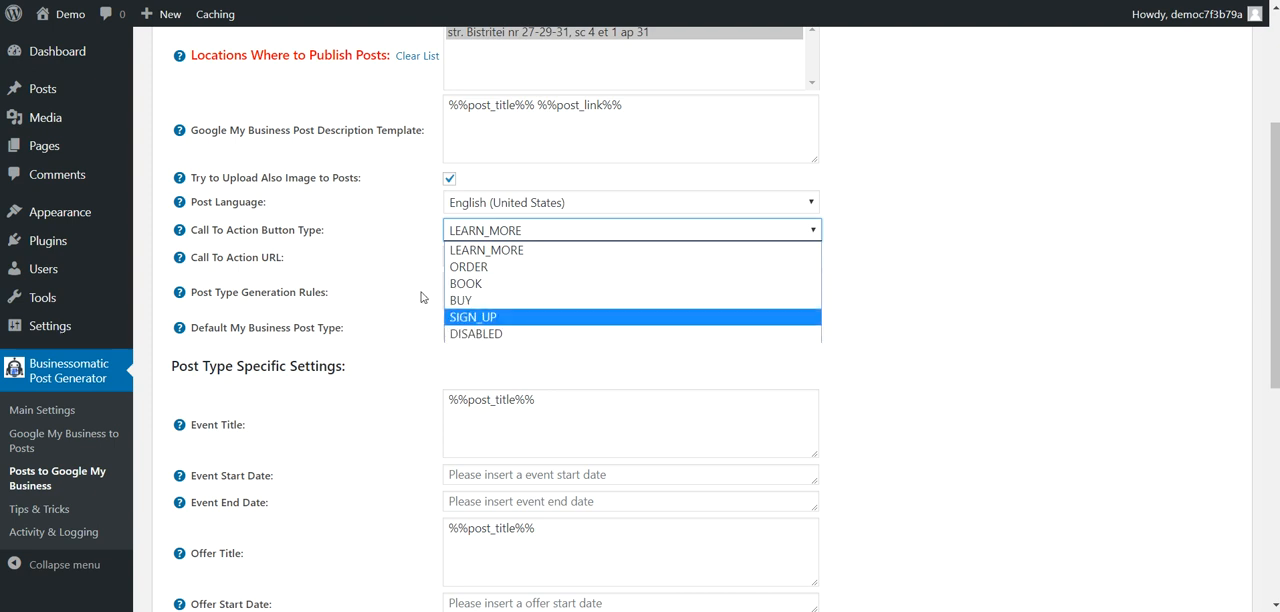
left_click(370, 260)
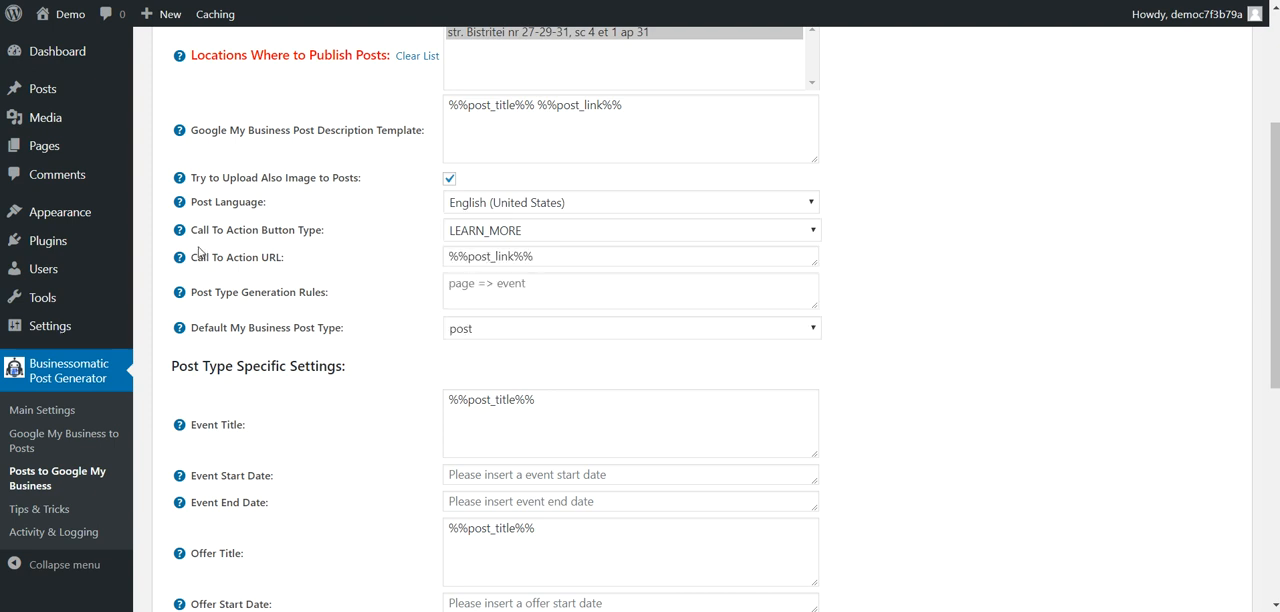
left_click_drag(536, 257, 432, 262)
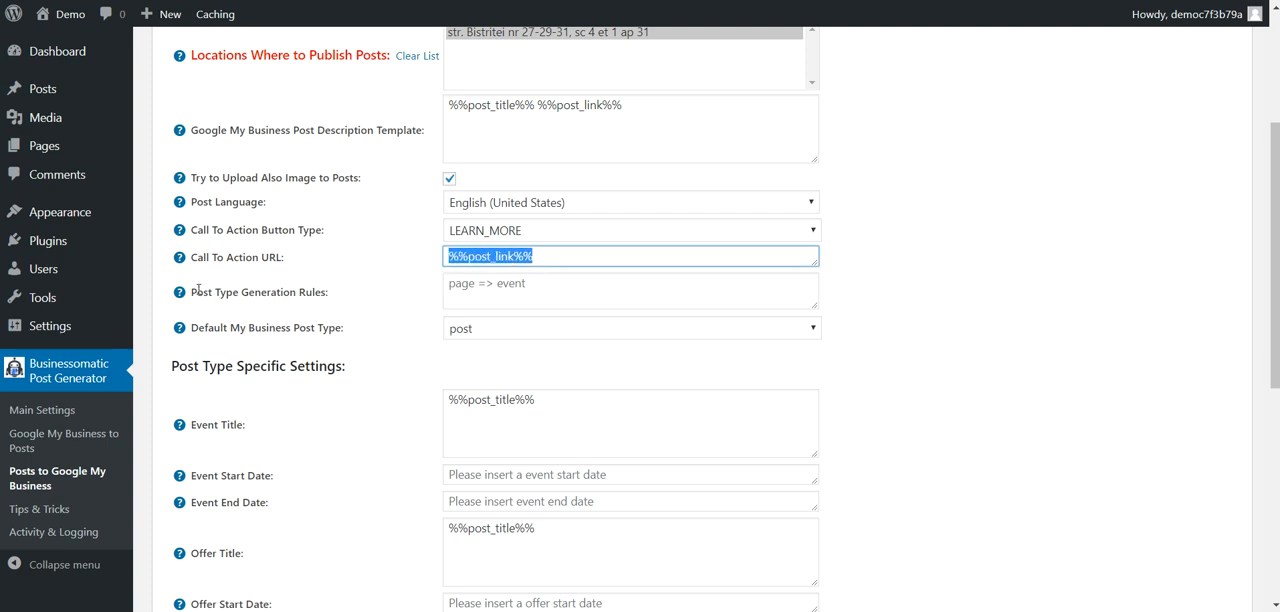
Step: Add the post type generation rule "post => event" so WordPress posts are published as Google My Business events
left_click(477, 291)
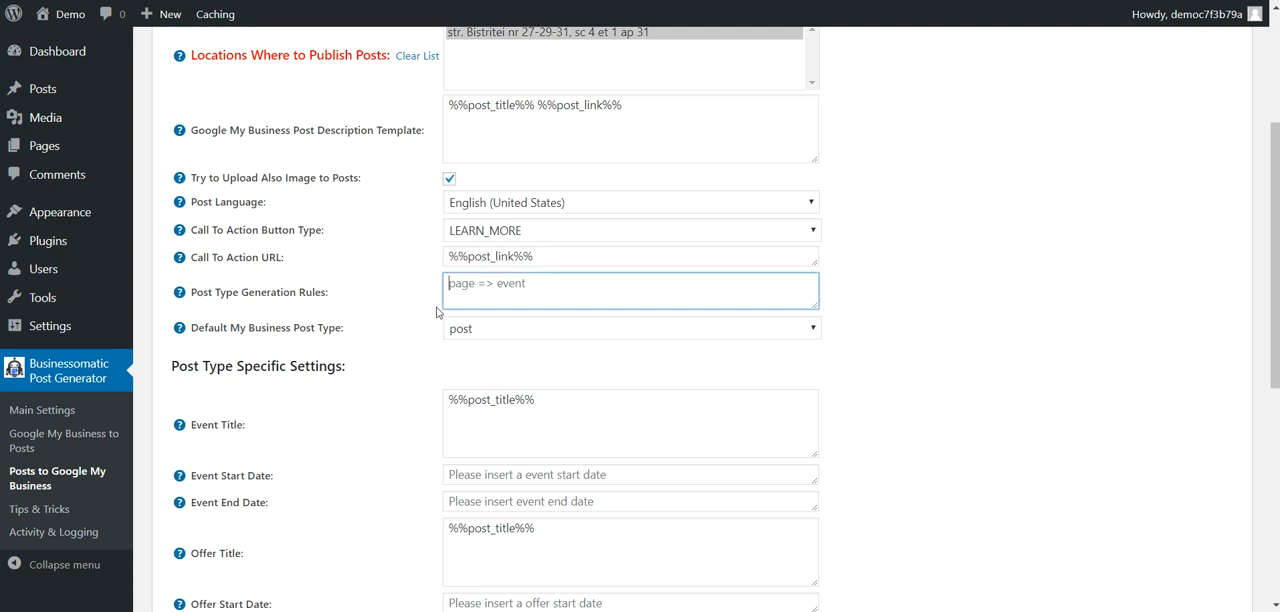
scroll(377, 347, "down", 1)
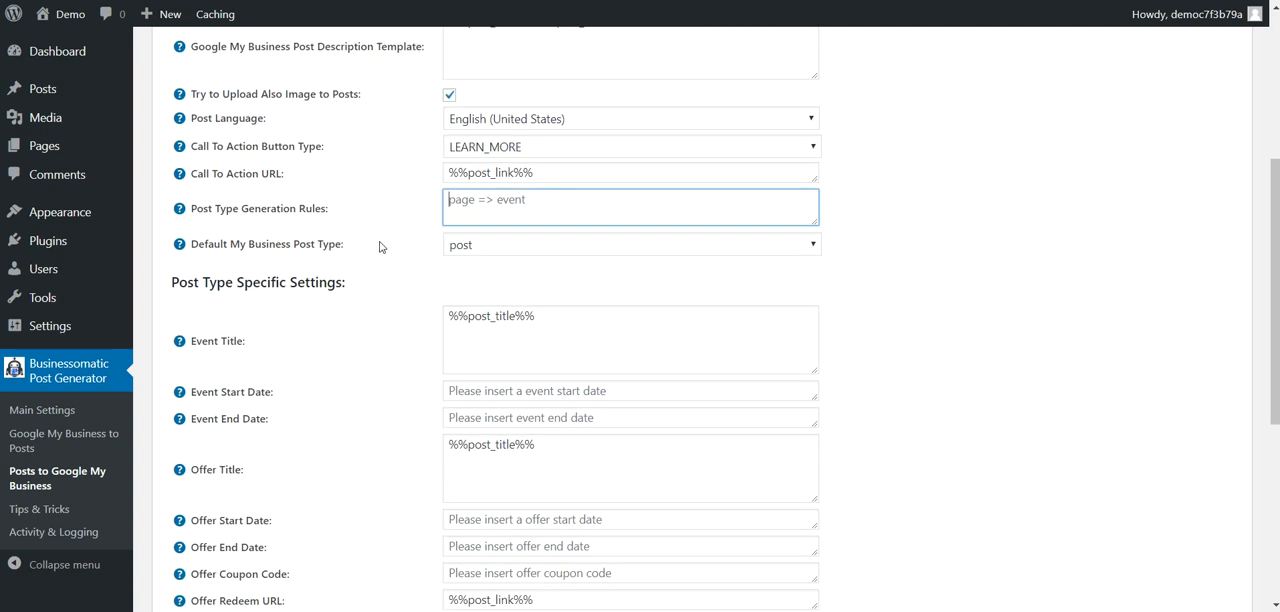
scroll(397, 246, "up", 2)
scroll(398, 227, "down", 3)
left_click(475, 162)
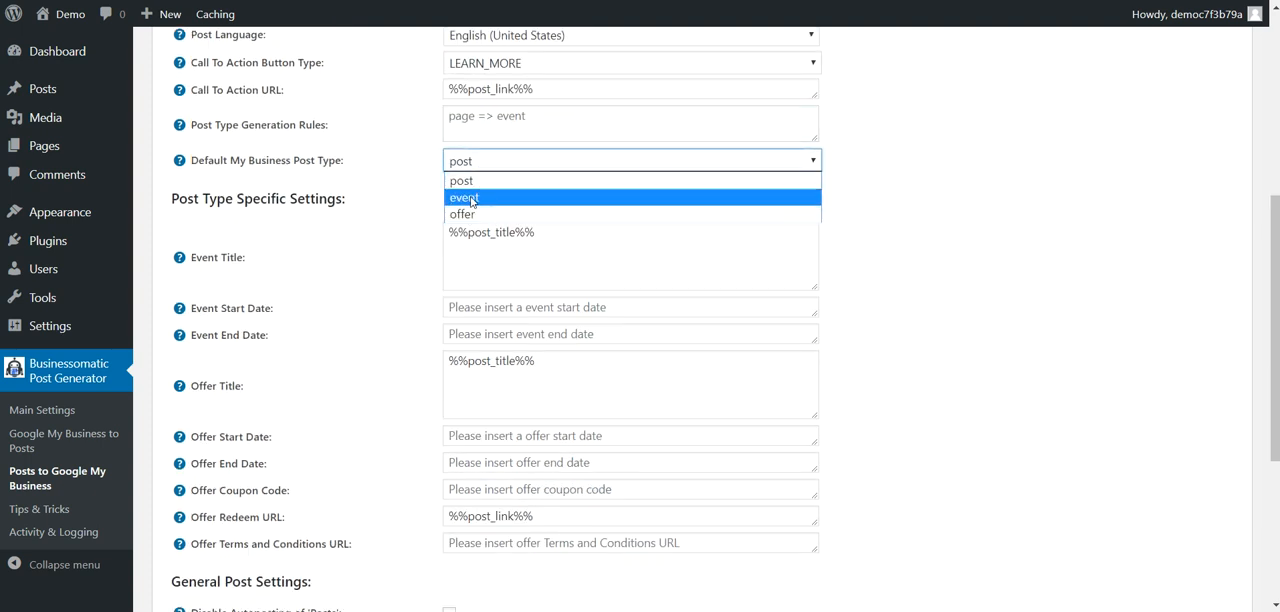
left_click(469, 122)
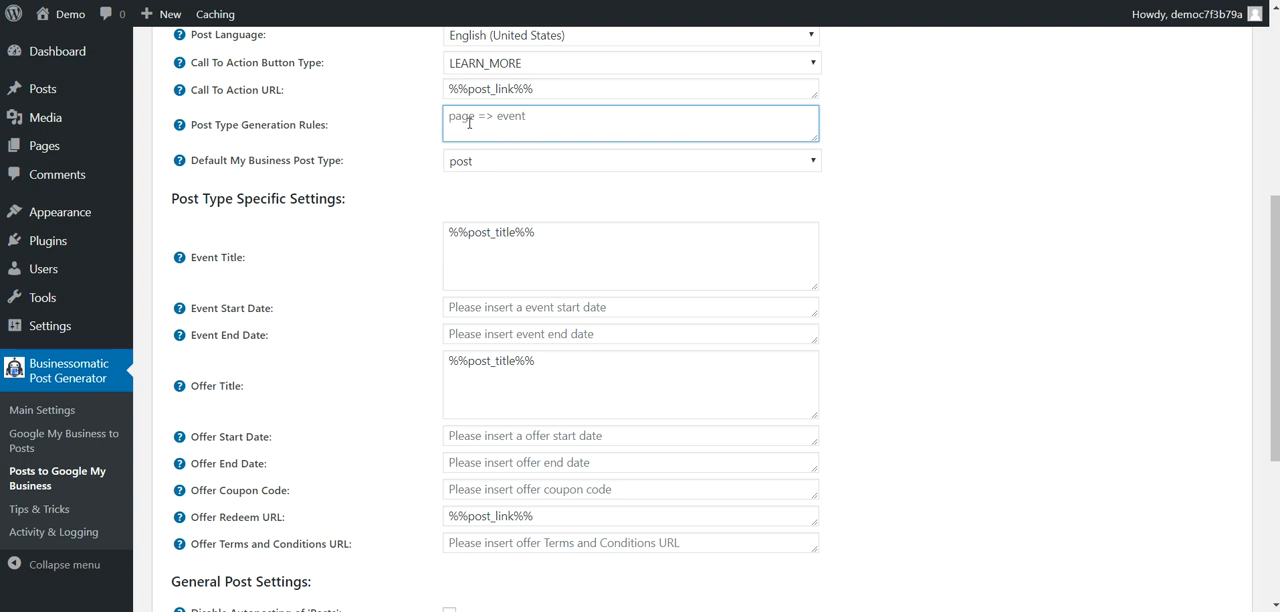
type("post => eev")
key("BackSpace")
type("vent")
Step: Check the help for the post type generation rules and compare the rule with the default My Business post type options
mouse_move(185, 131)
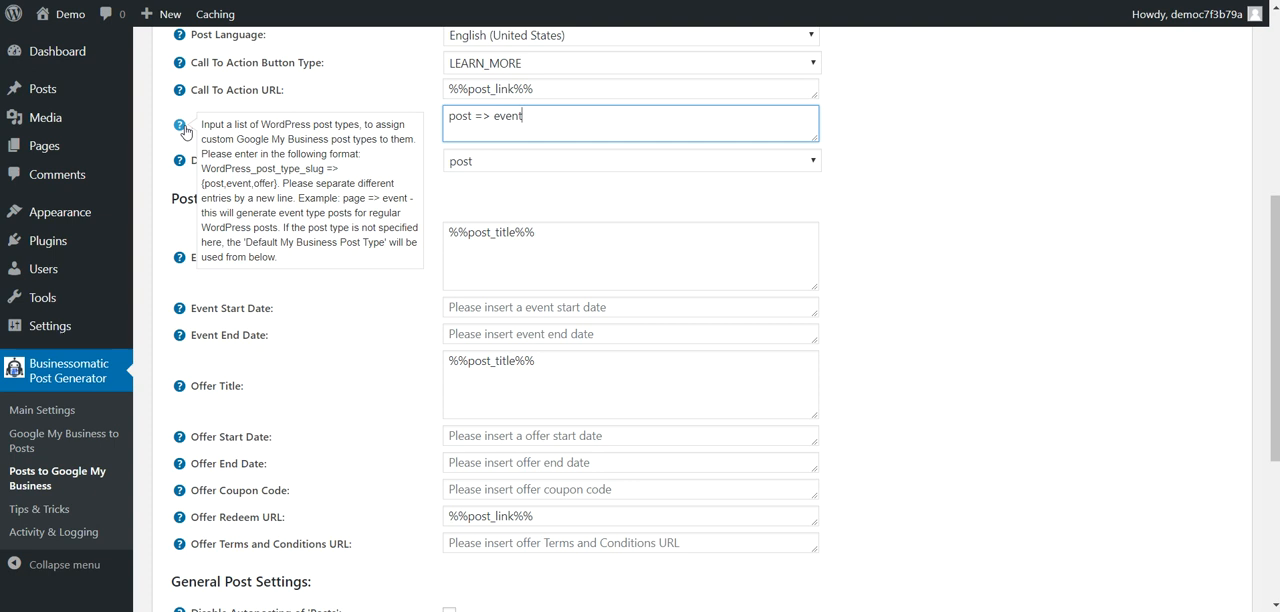
left_click_drag(449, 116, 524, 116)
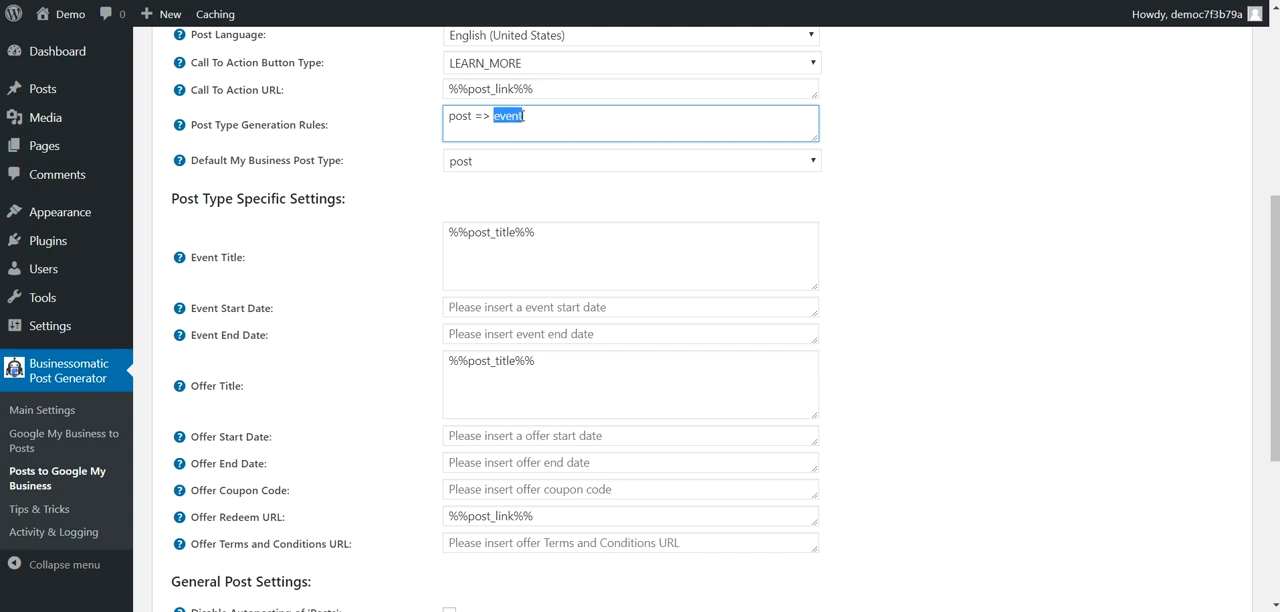
left_click(487, 161)
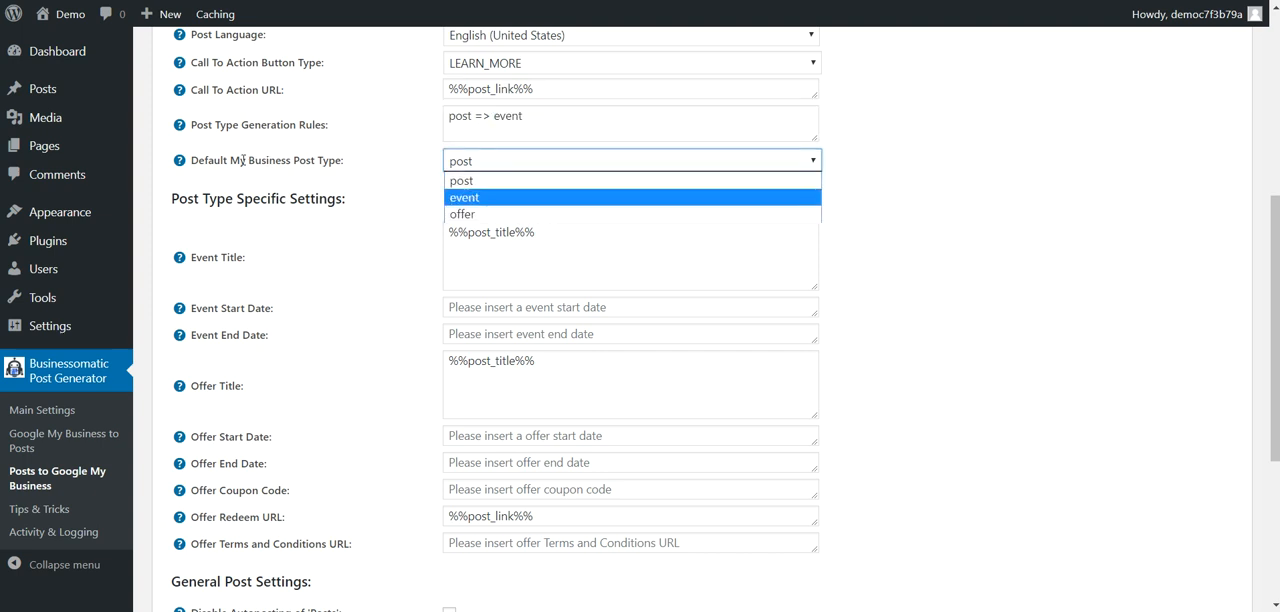
left_click_drag(451, 120, 543, 116)
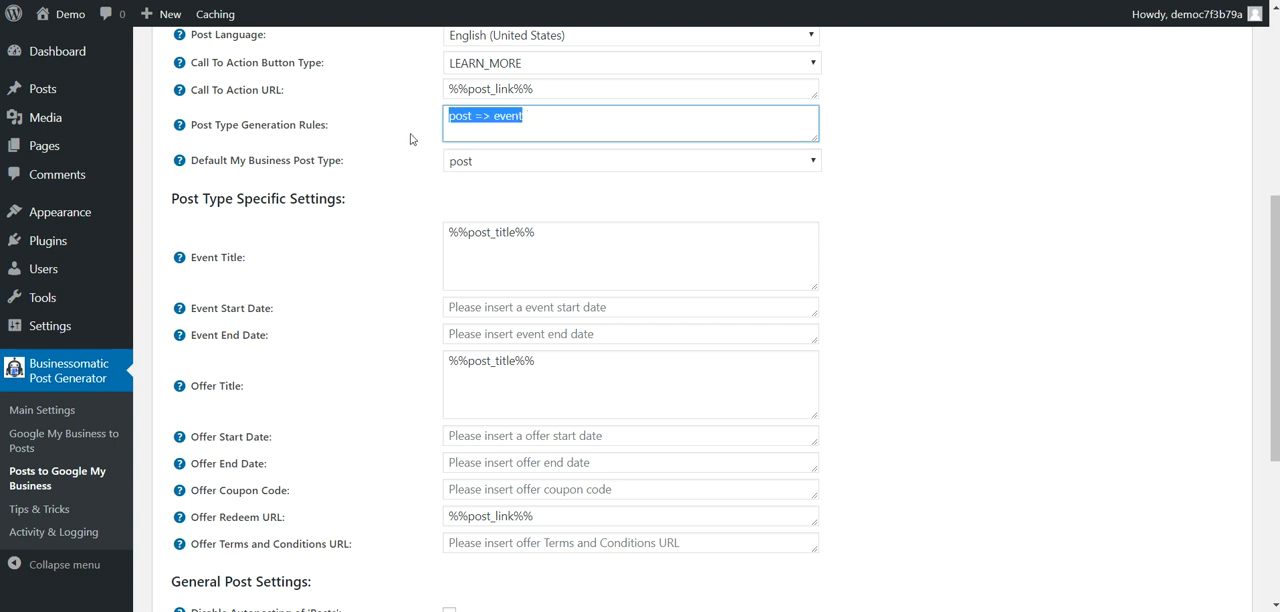
left_click(368, 159)
left_click(449, 163)
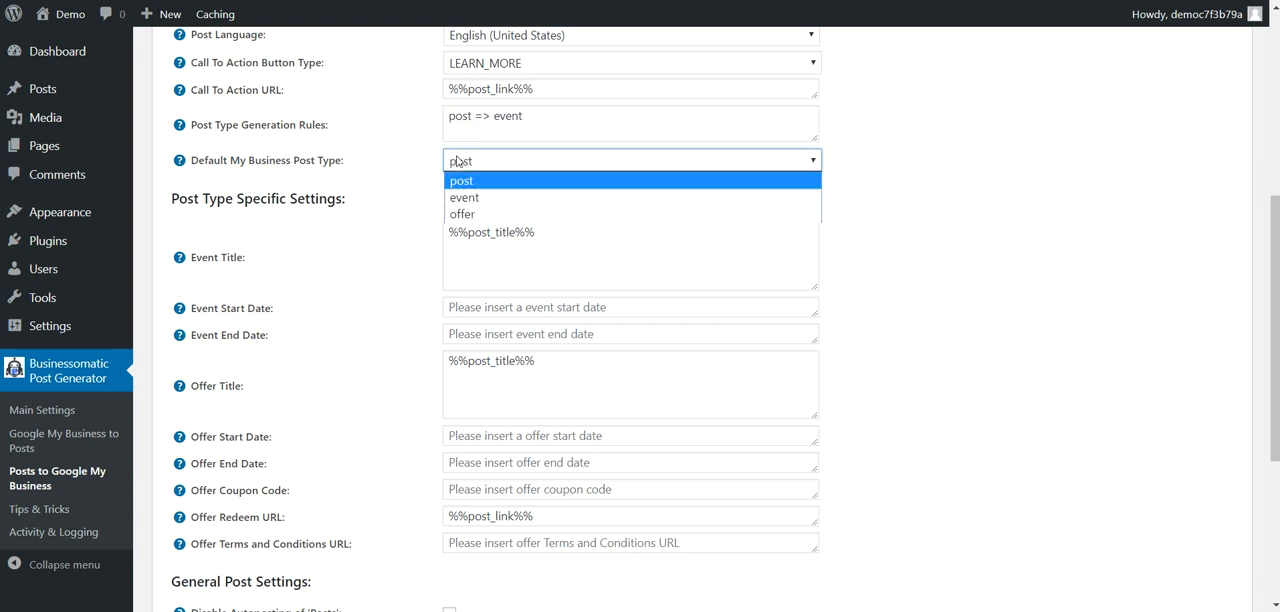
left_click_drag(223, 162, 354, 154)
left_click(332, 253)
Step: Review the event title template's supported shortcodes and the event start and end date settings
scroll(332, 253, "down", 1)
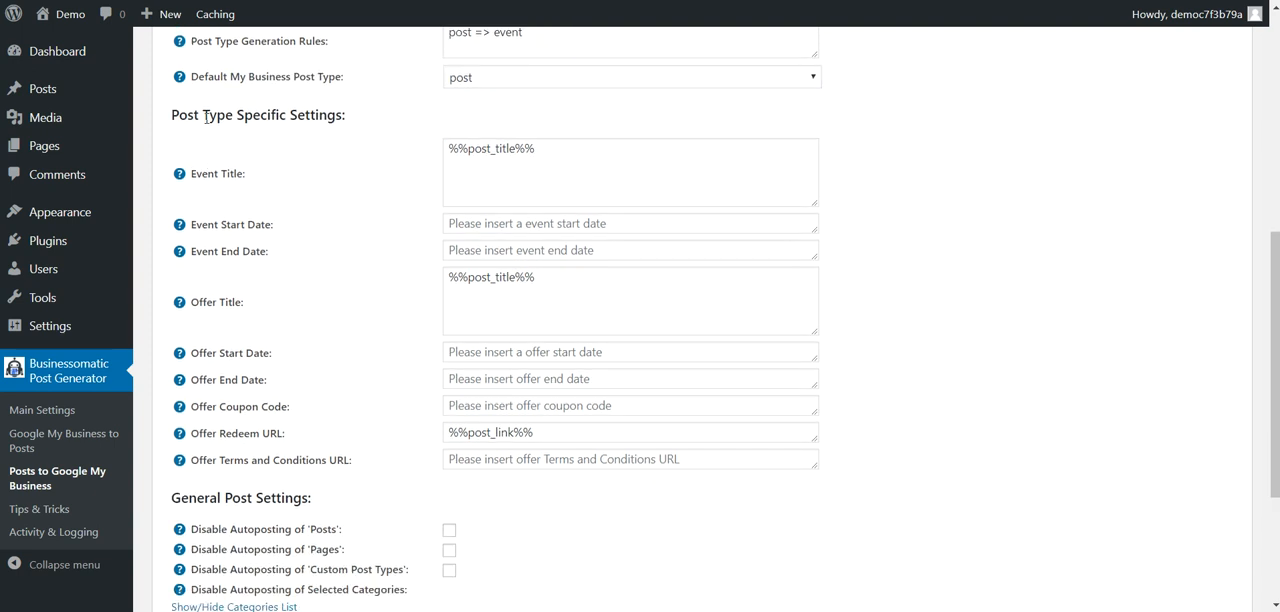
mouse_move(185, 179)
mouse_move(191, 173)
left_mouse_down()
mouse_move(242, 173)
mouse_move(199, 174)
left_mouse_up()
left_click(243, 174)
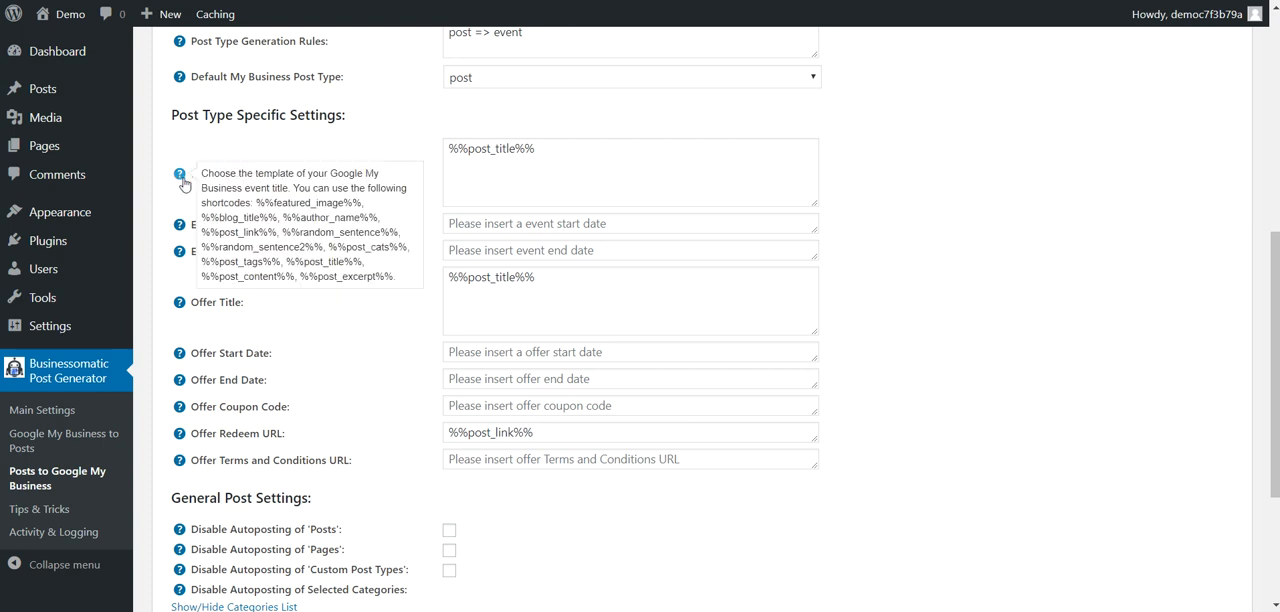
mouse_move(179, 176)
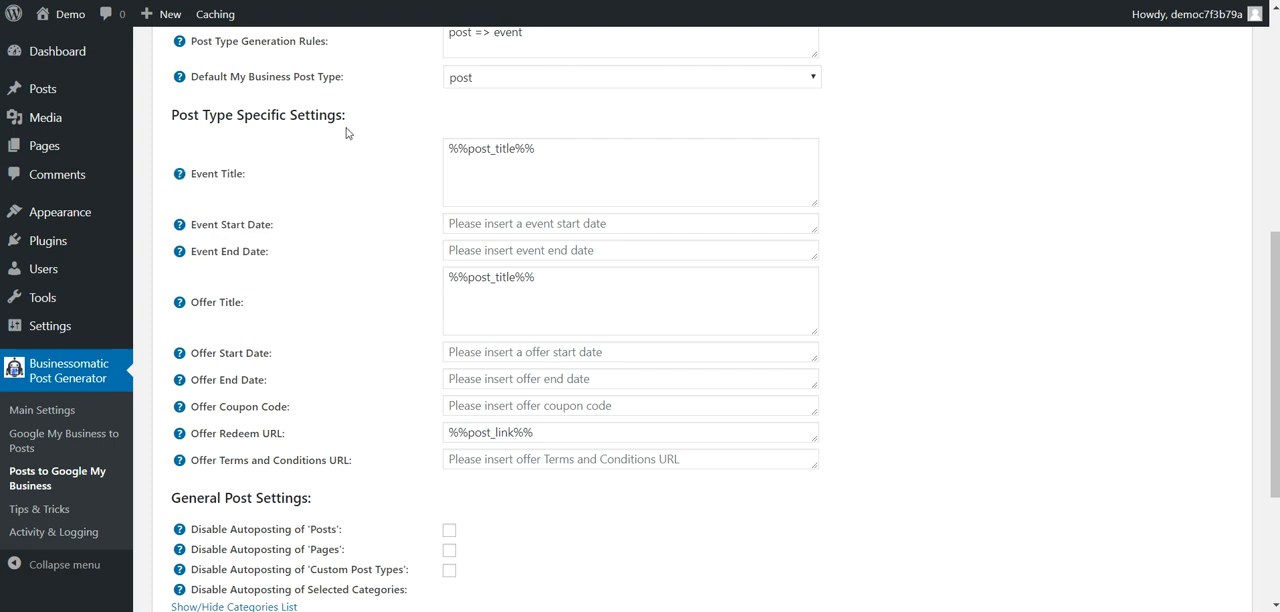
left_click_drag(219, 224, 264, 219)
left_click_drag(226, 251, 276, 252)
Step: Set the event start date to 01-12-2012 in the post type specific settings
scroll(276, 290, "down", 2)
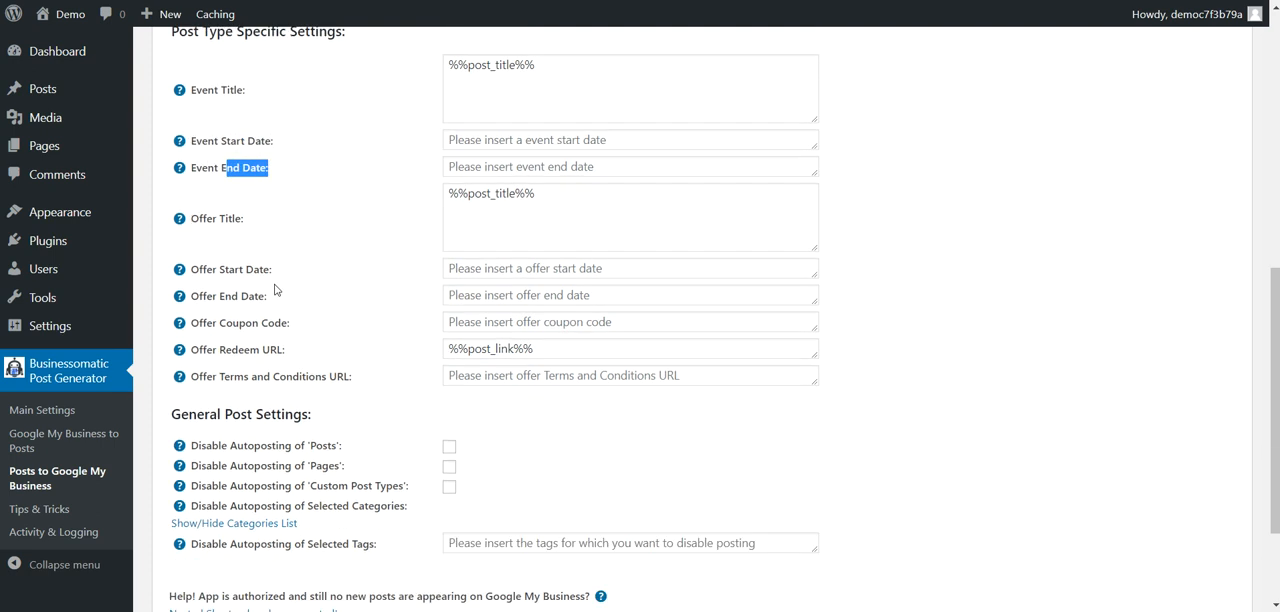
left_click(464, 142)
type("01212-2012")
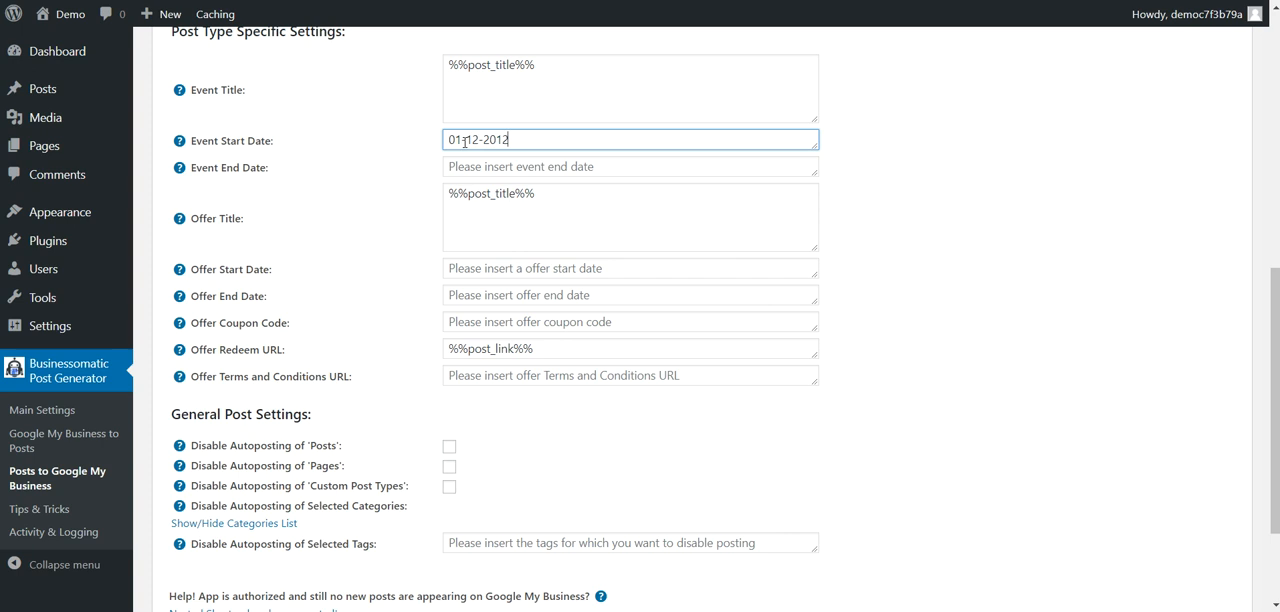
triple_click(464, 142)
left_click(316, 149)
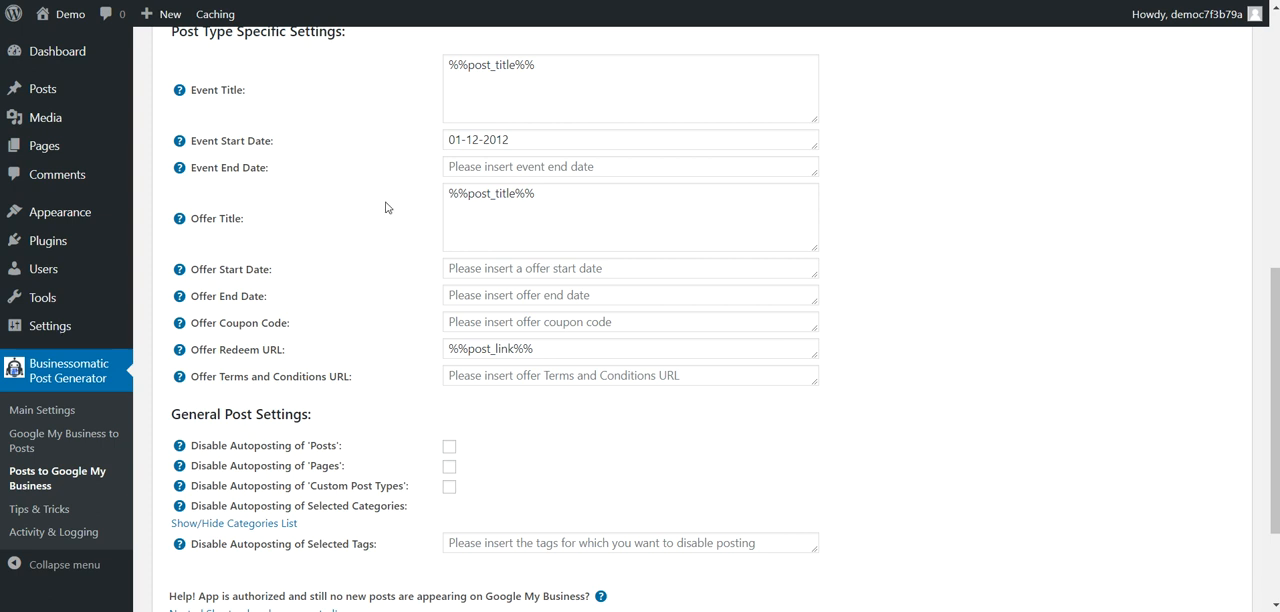
Step: Review the offer coupon code, redeem URL and terms settings, and the options for disabling autoposting by post type, category or tag
scroll(350, 208, "up", 2)
scroll(257, 206, "down", 3)
scroll(224, 140, "up", 1)
left_click_drag(219, 325, 287, 326)
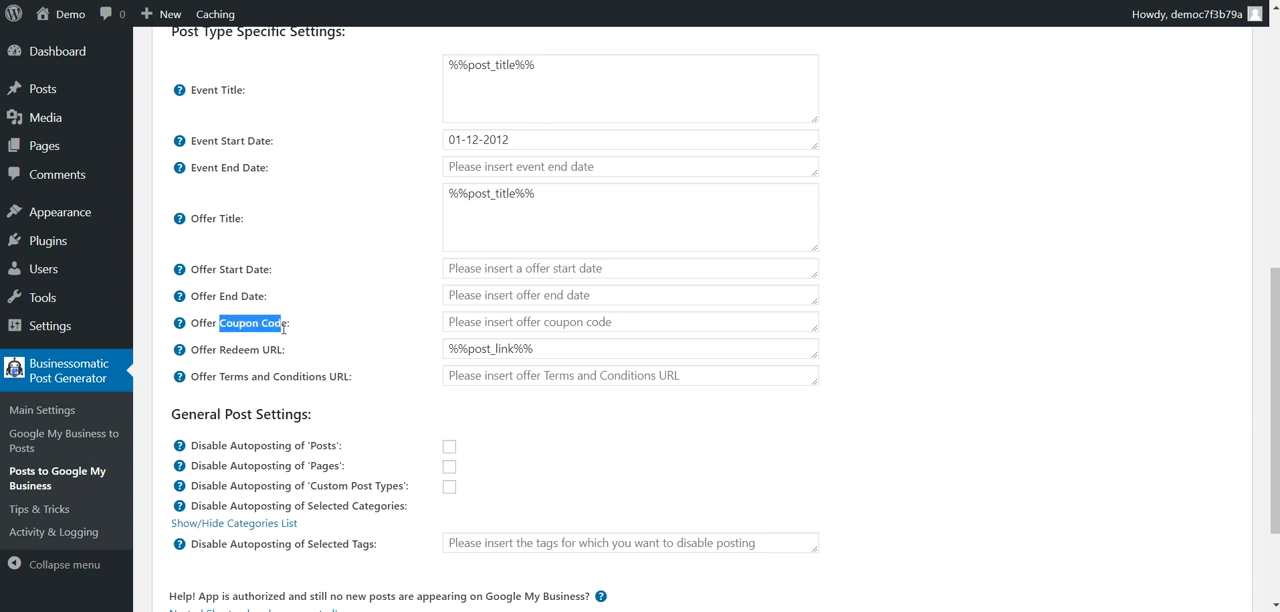
left_click(497, 349)
scroll(497, 300, "down", 1)
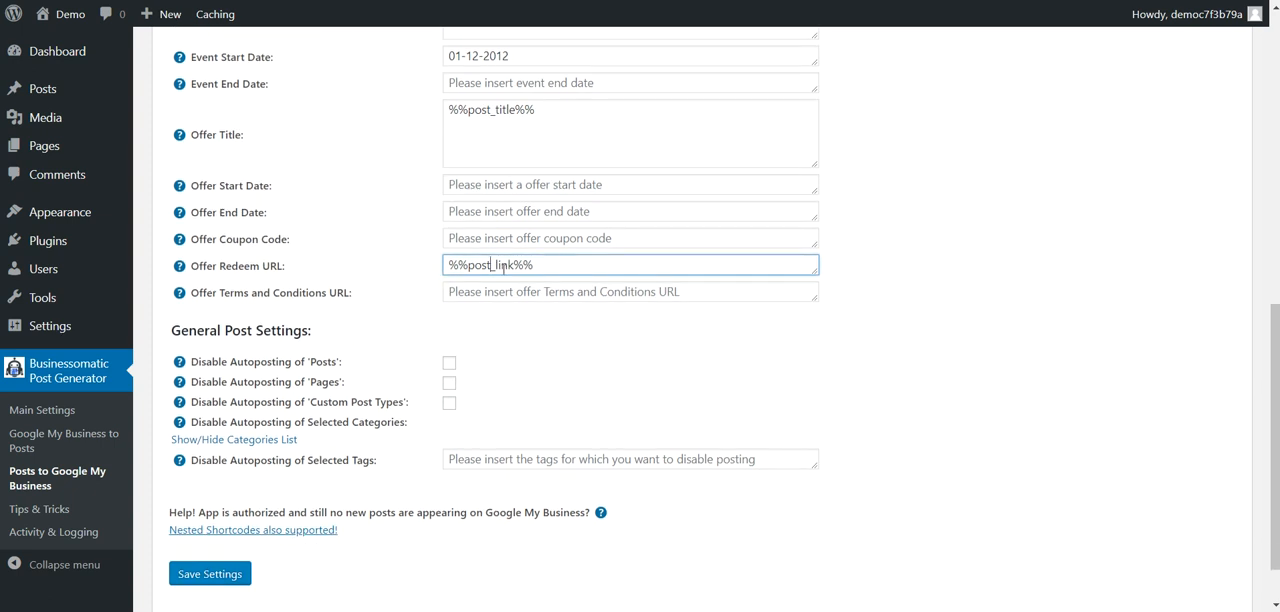
left_click_drag(220, 293, 328, 293)
scroll(450, 300, "down", 1)
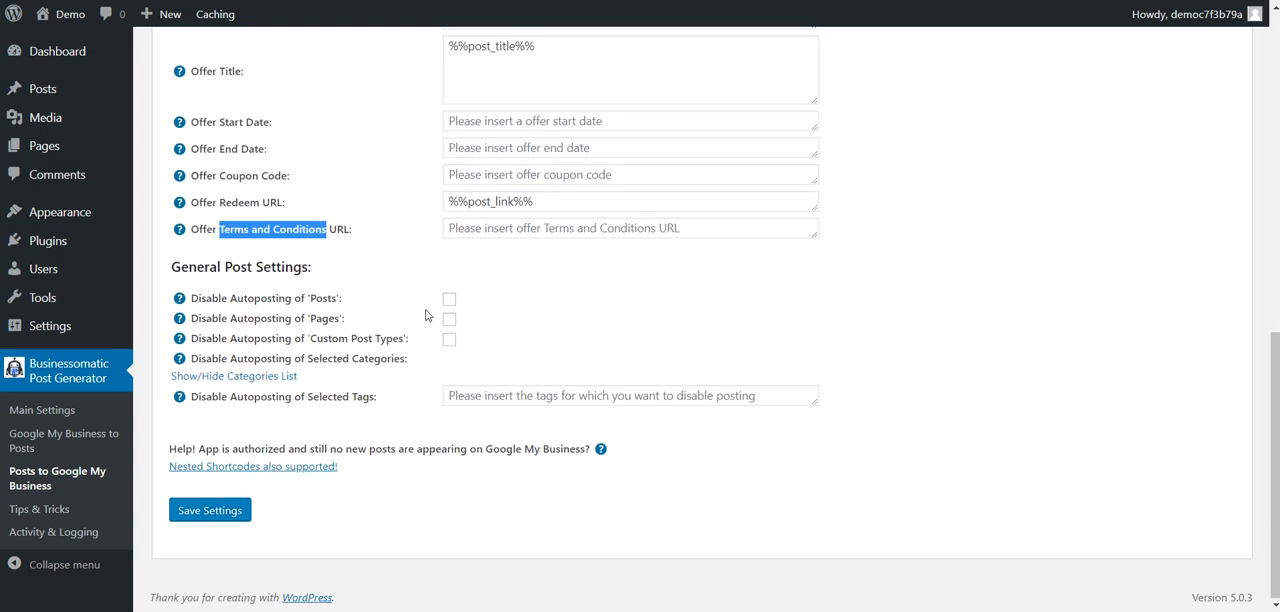
double_click(317, 316)
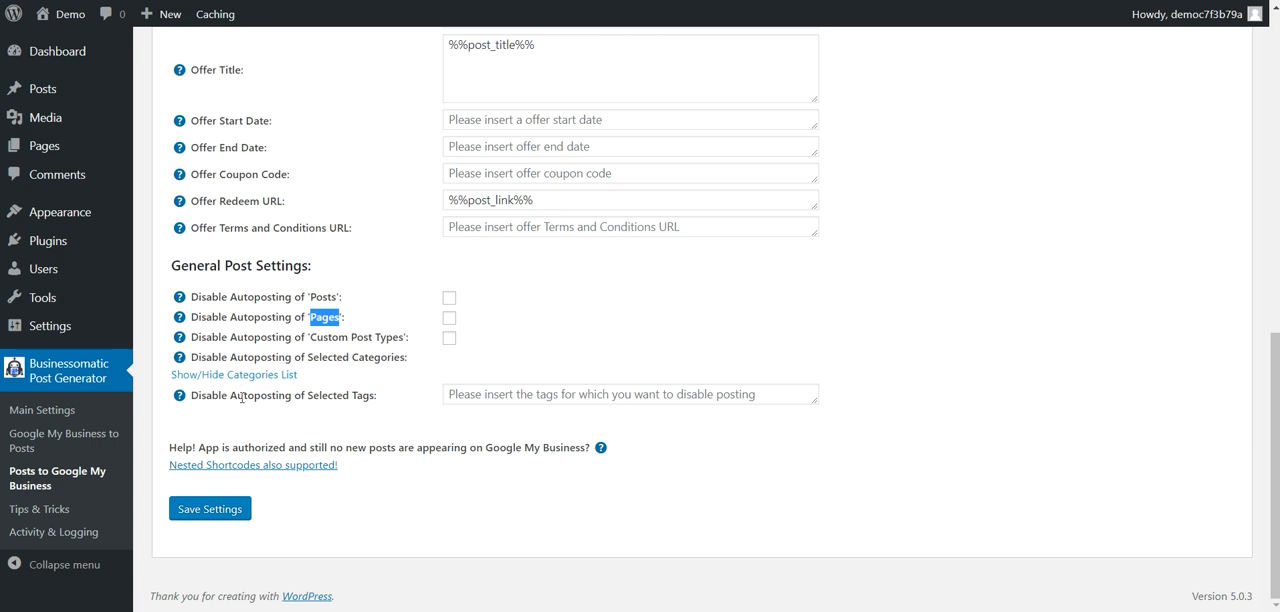
left_click(475, 397)
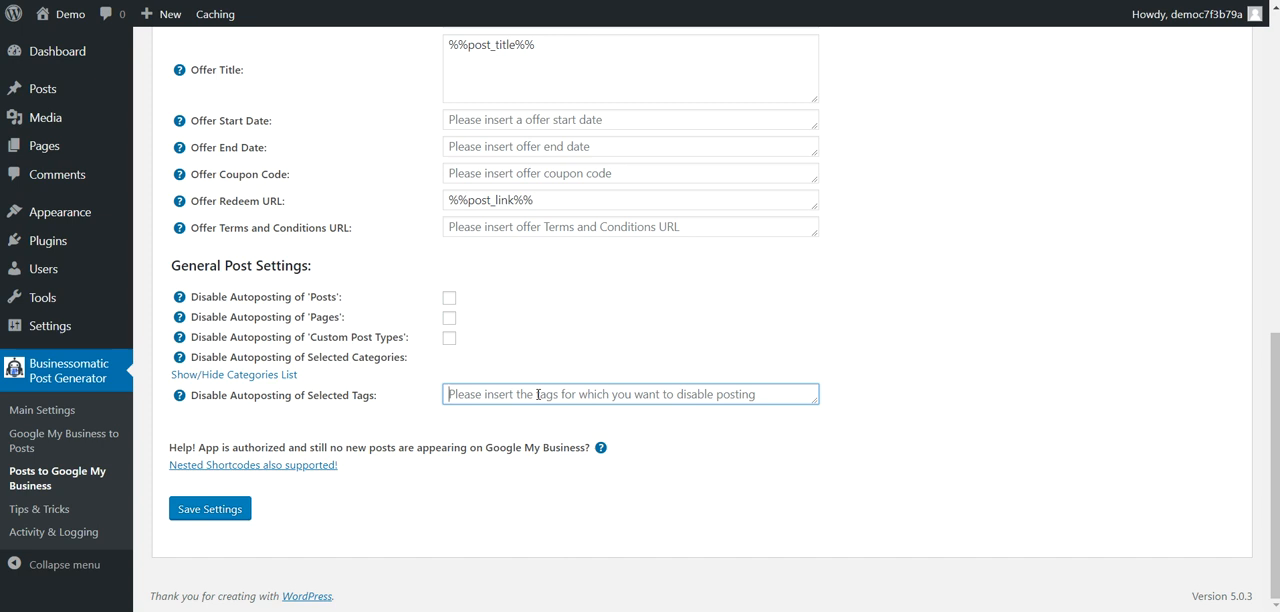
Step: Open the plugin's activity and logging page and review the system info
left_click(39, 529)
left_click(723, 55)
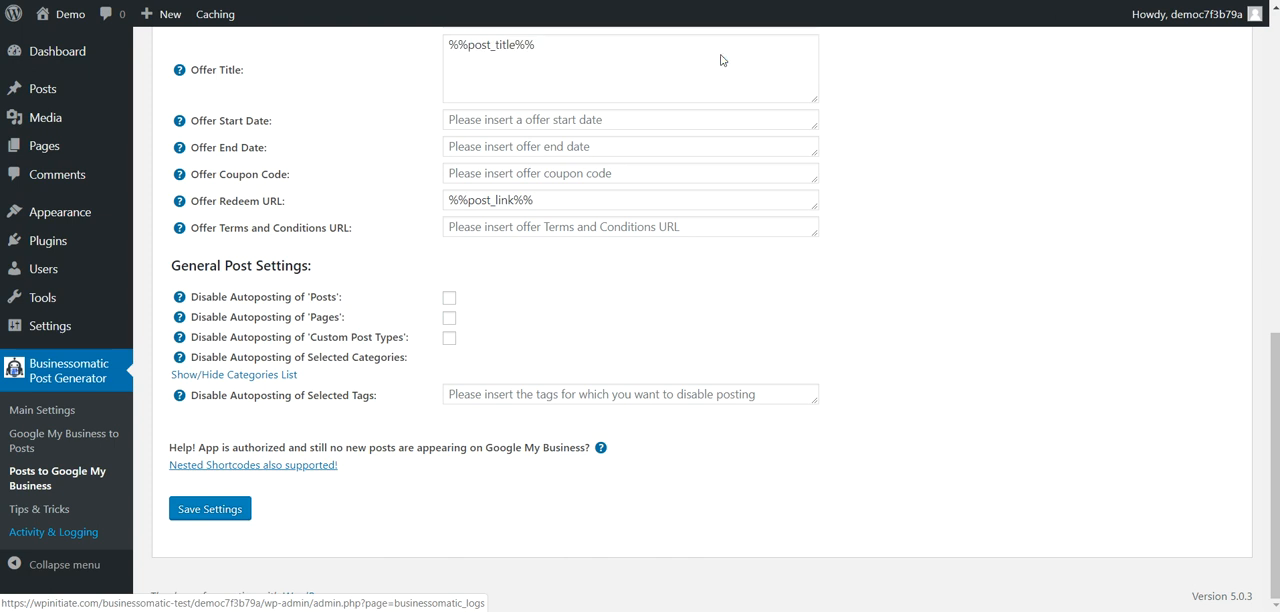
left_click(45, 534)
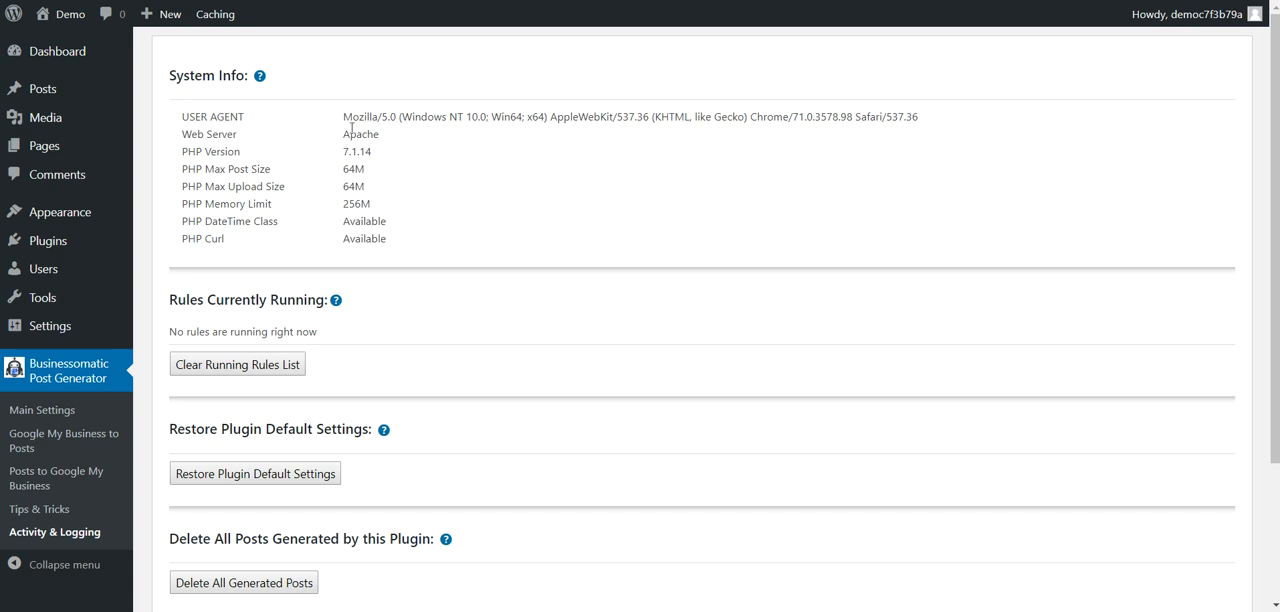
left_click_drag(343, 113, 407, 226)
left_click(404, 250)
scroll(391, 274, "down", 2)
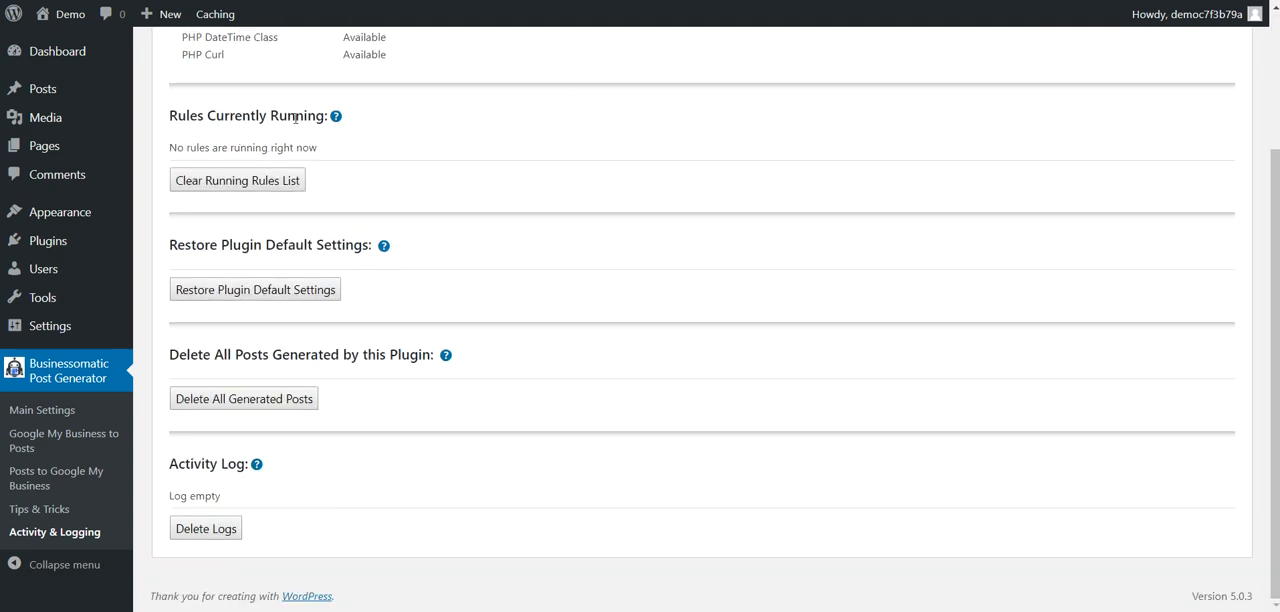
Step: Review the options for restoring plugin defaults and deleting generated posts, and examine the activity log
left_click_drag(217, 244, 366, 244)
left_click(256, 251)
left_click_drag(214, 355, 360, 354)
left_click(366, 369)
left_click_drag(174, 496, 227, 500)
left_click(270, 500)
mouse_move(261, 479)
left_click_drag(224, 497, 173, 496)
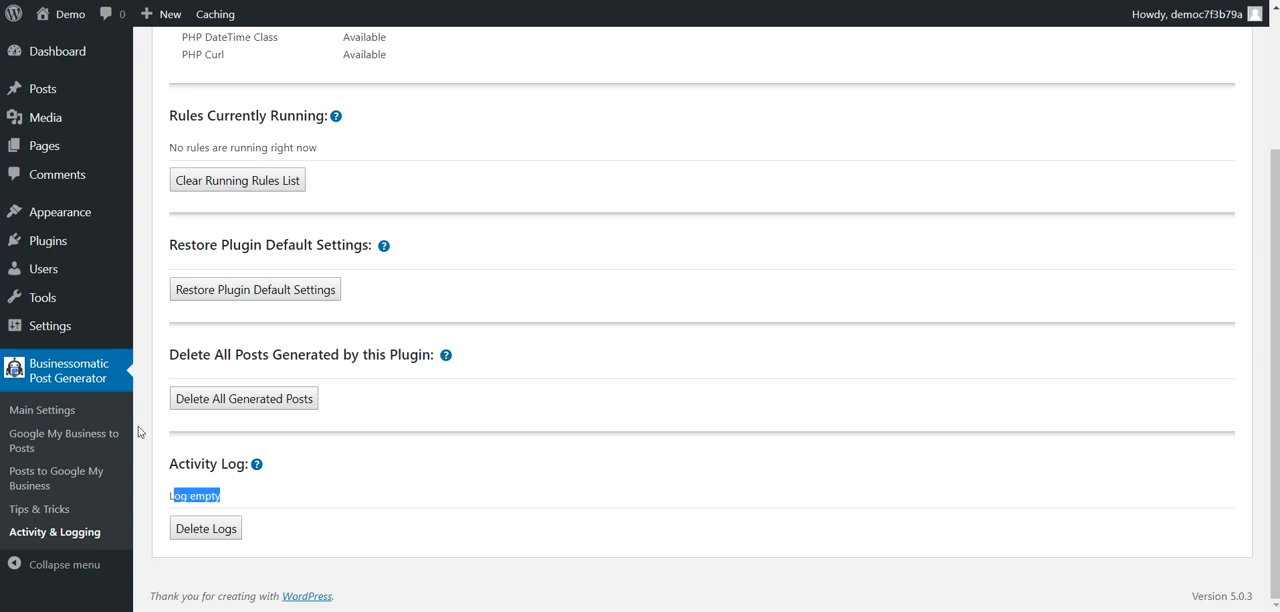
Step: Open the plugin's main settings and examine the option to not check generated posts in rule settings
left_click(54, 415)
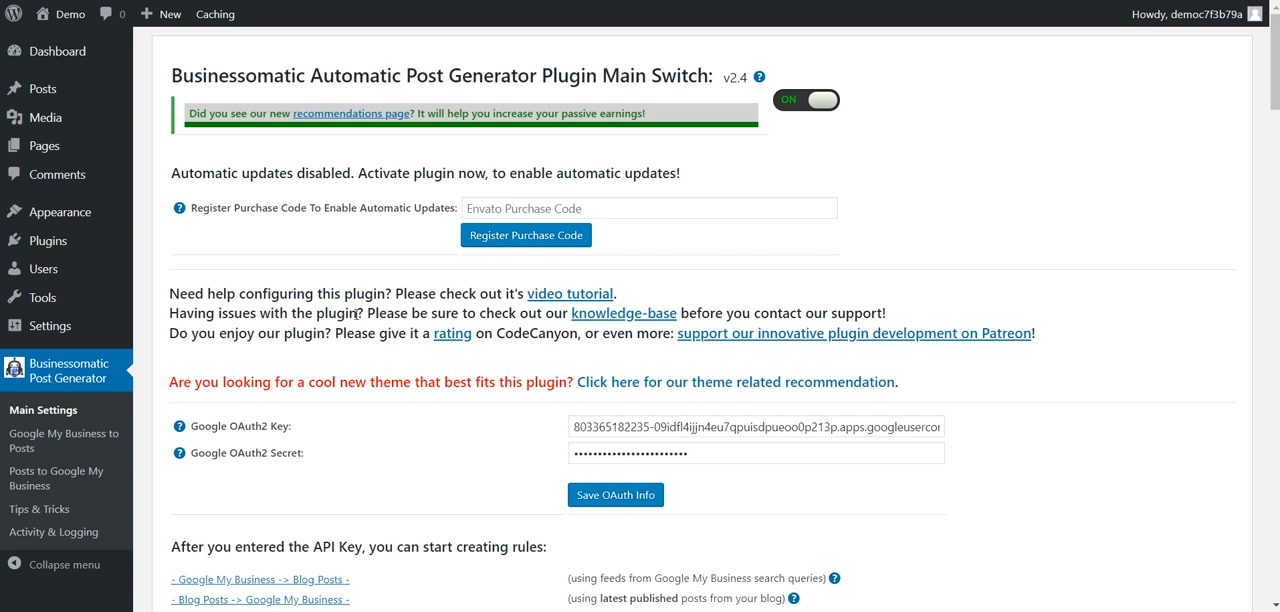
scroll(352, 316, "down", 3)
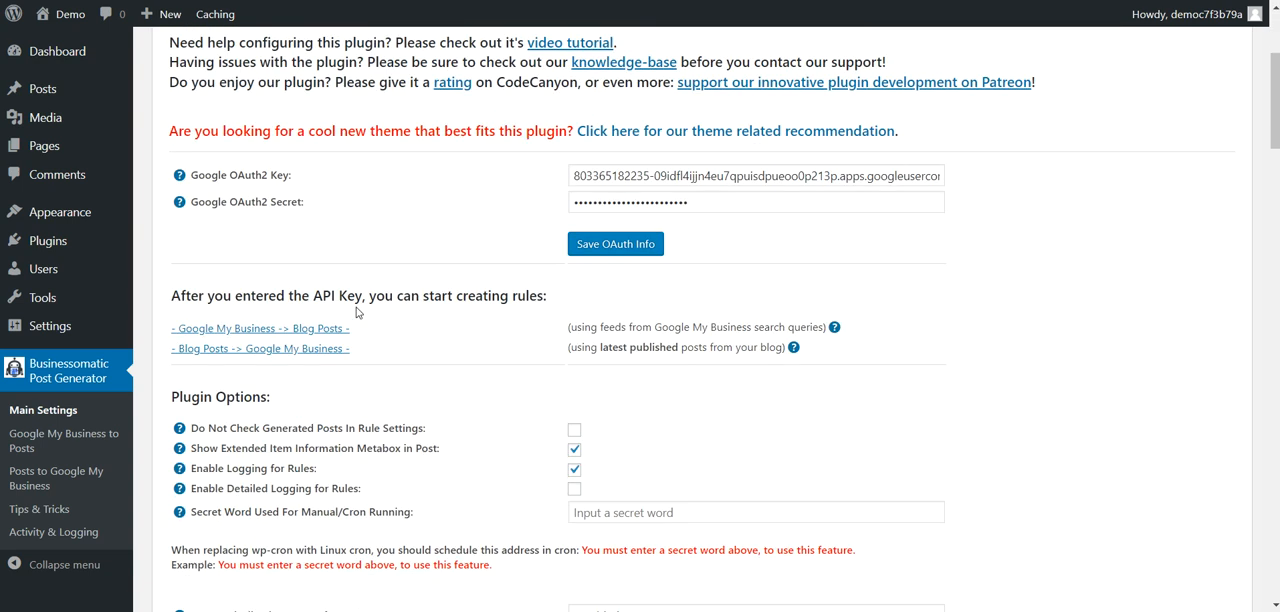
scroll(357, 313, "down", 2)
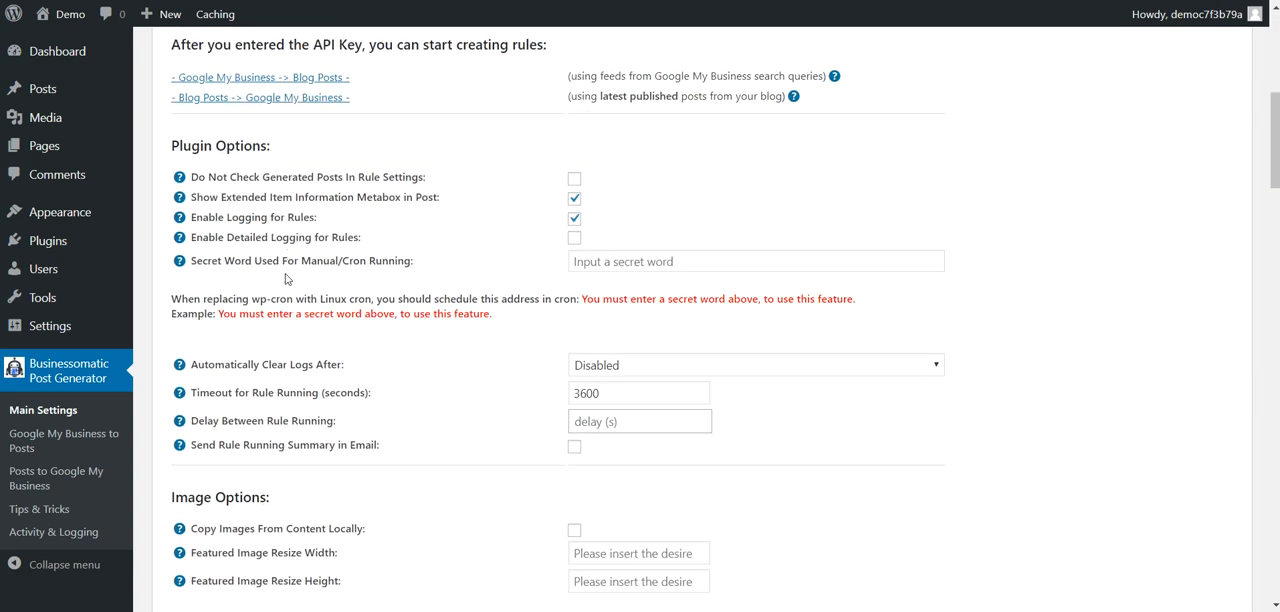
left_click_drag(219, 182, 413, 176)
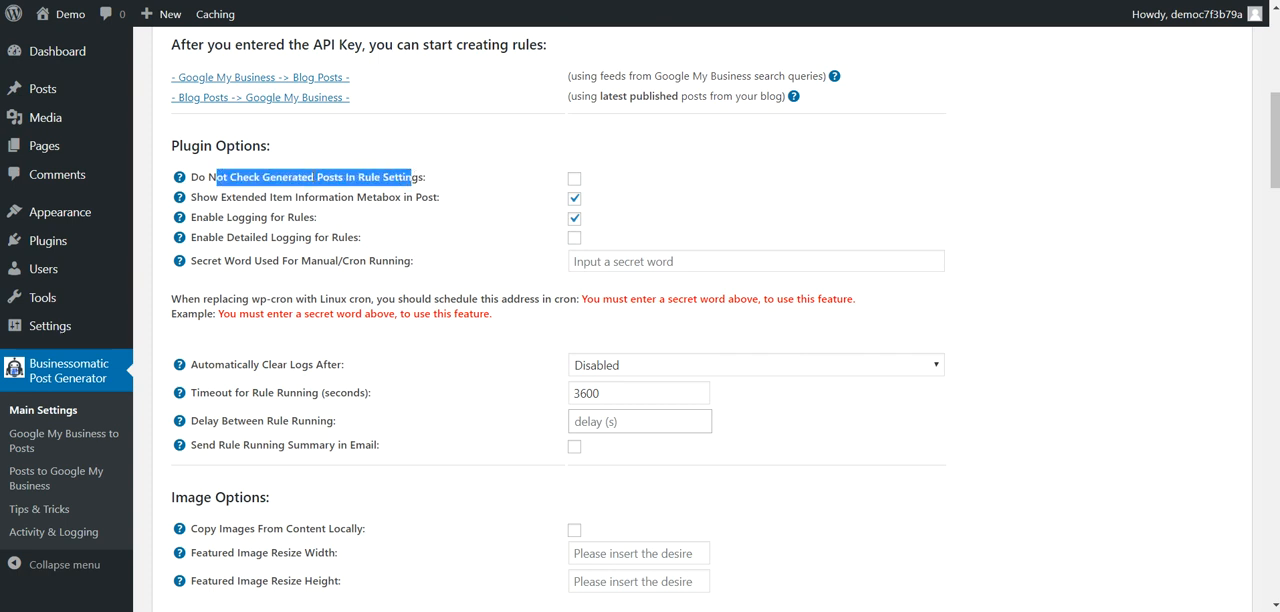
double_click(288, 177)
double_click(370, 177)
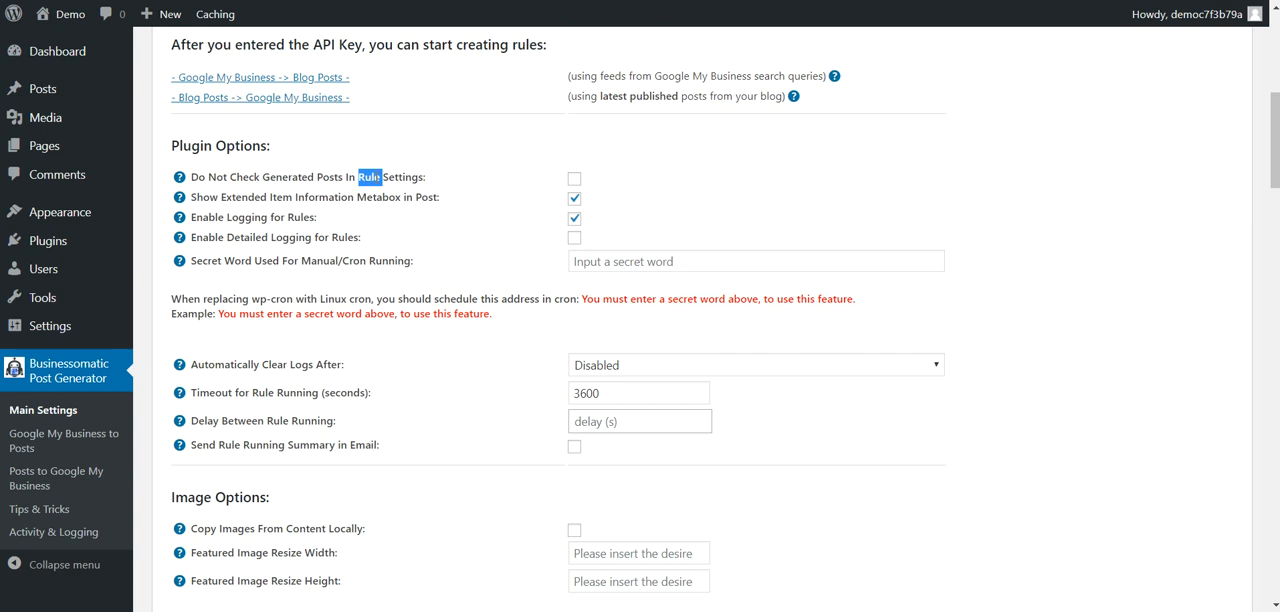
Step: View the Google My Business to Posts rules in a separate browser tab and return to the main settings
right_click(82, 438)
left_click(101, 449)
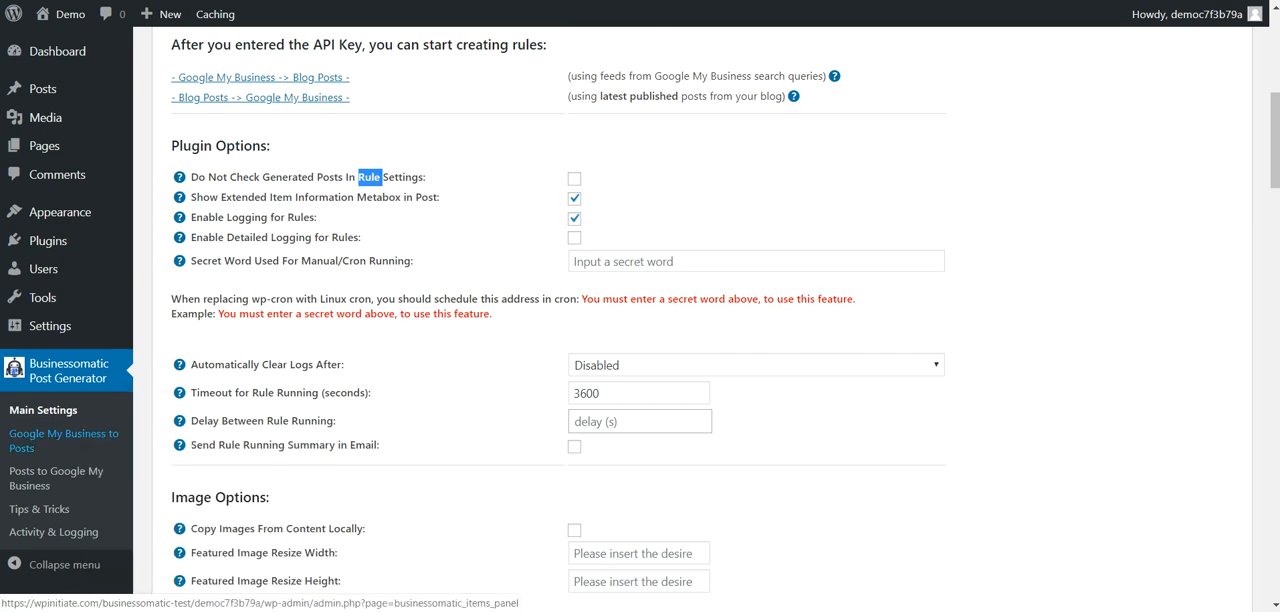
left_click(223, 2)
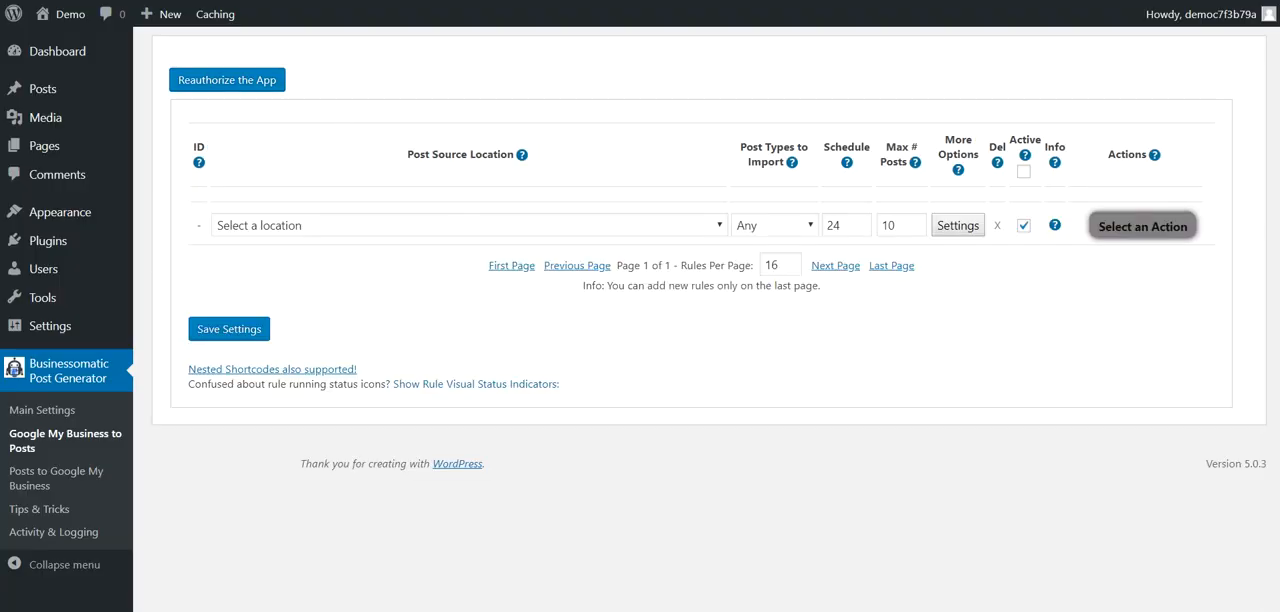
left_click(110, 2)
Step: Review the extended item information metabox, rule logging, detailed logging and secret word options
left_click_drag(231, 197, 437, 203)
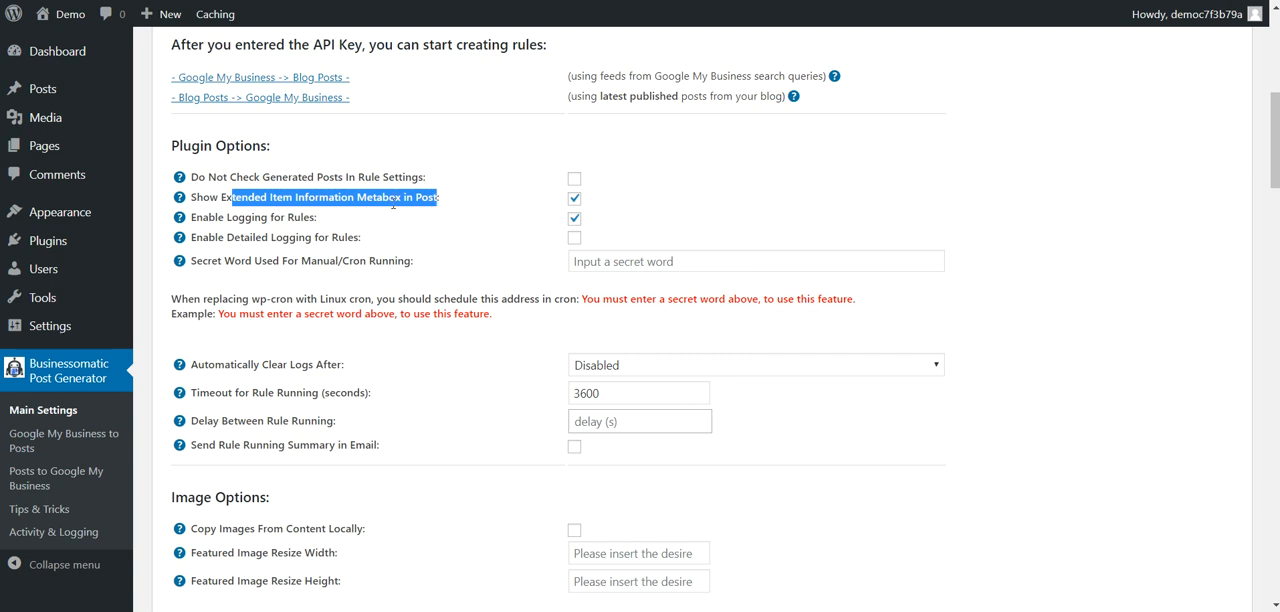
left_click_drag(222, 197, 383, 197)
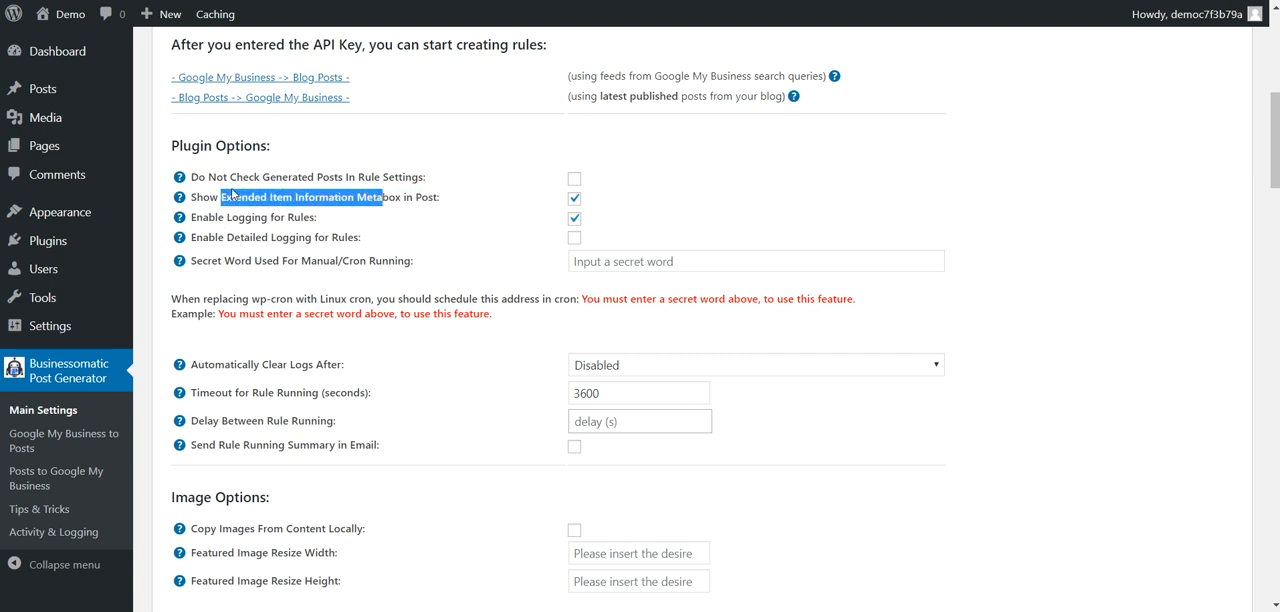
left_click_drag(220, 215, 295, 226)
left_click_drag(204, 238, 347, 239)
left_click_drag(211, 261, 331, 261)
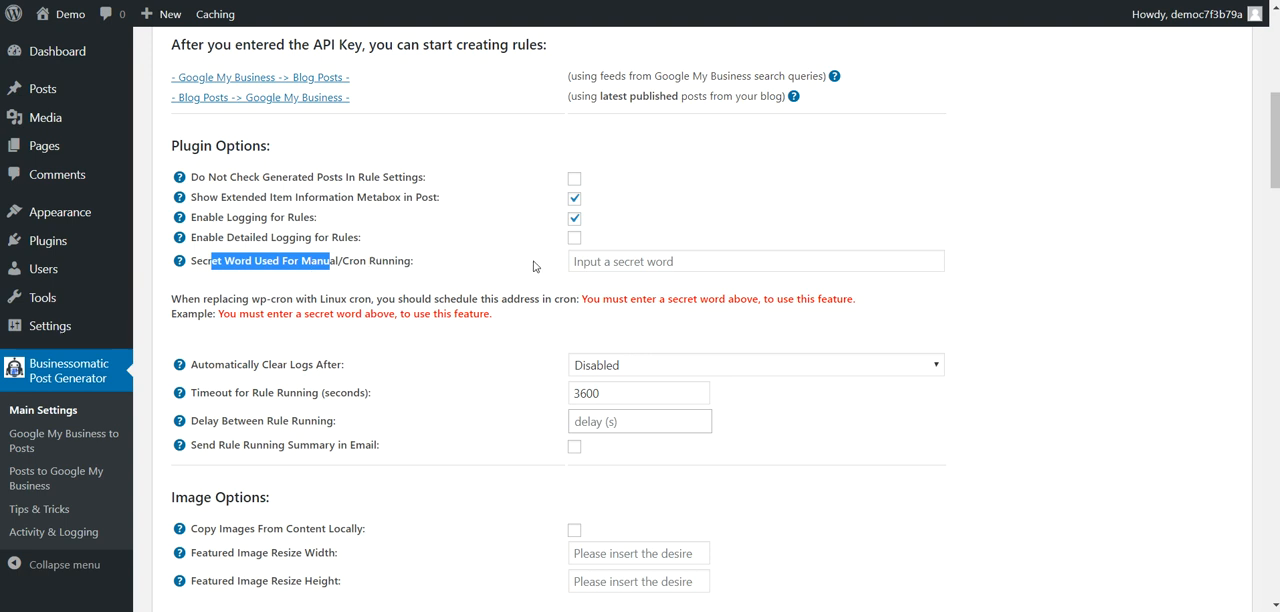
Step: Enter a secret word for manual/cron running and save the main settings
left_click(587, 261)
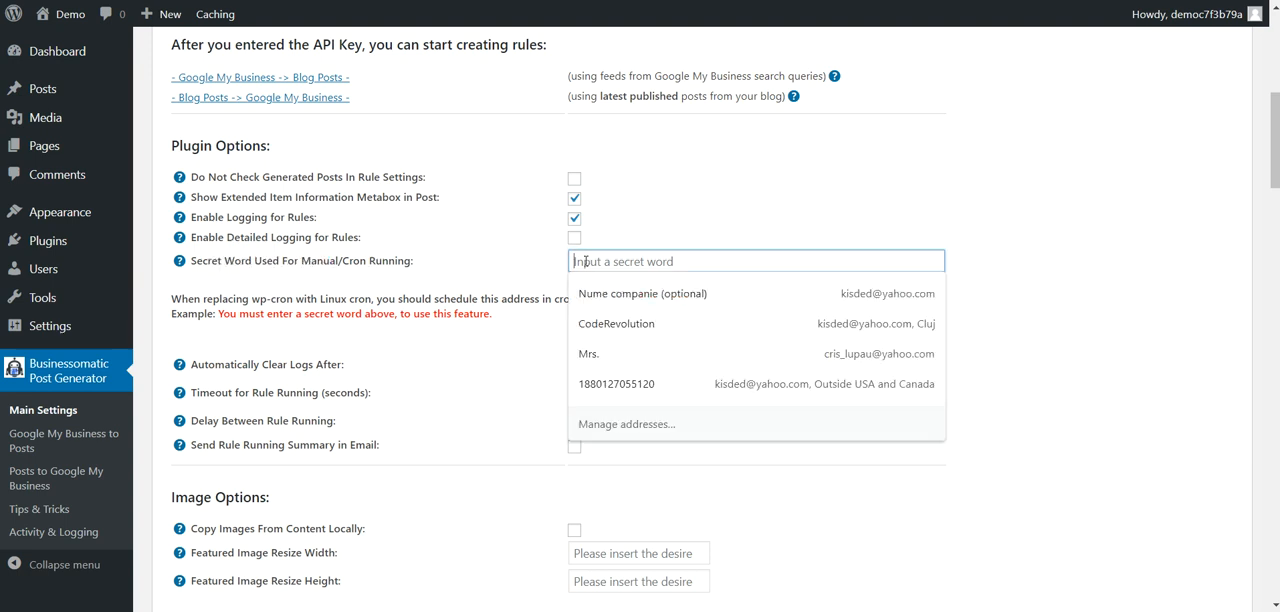
left_click(587, 261)
left_click(604, 258)
type("test")
scroll(557, 323, "up", 4)
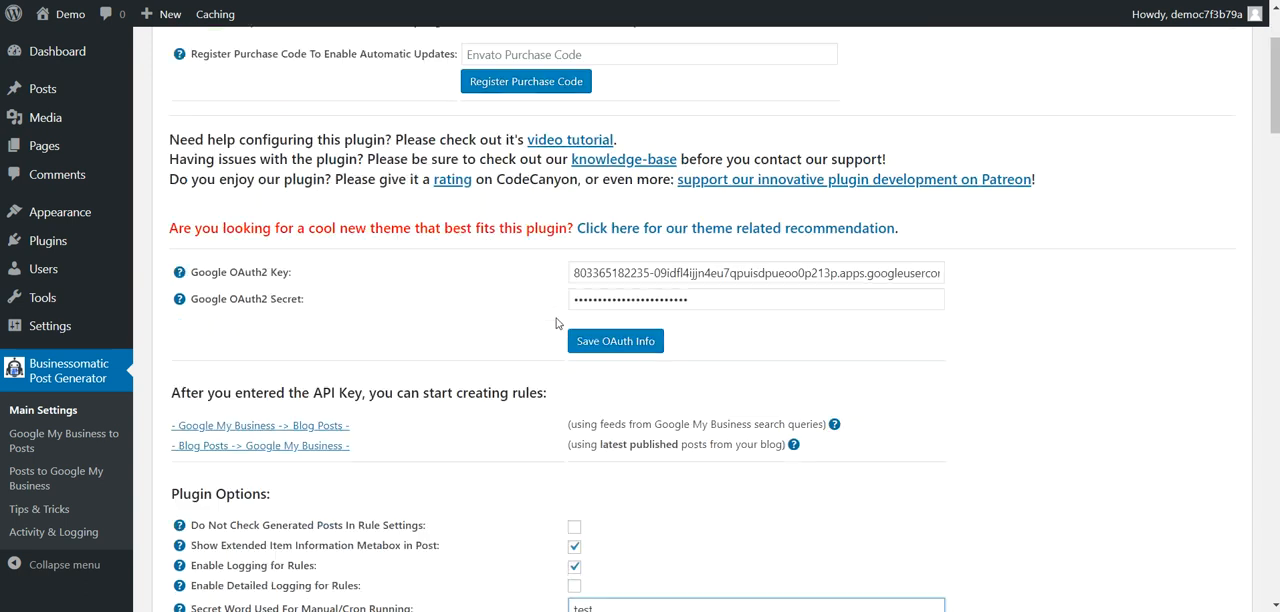
scroll(557, 323, "down", 20)
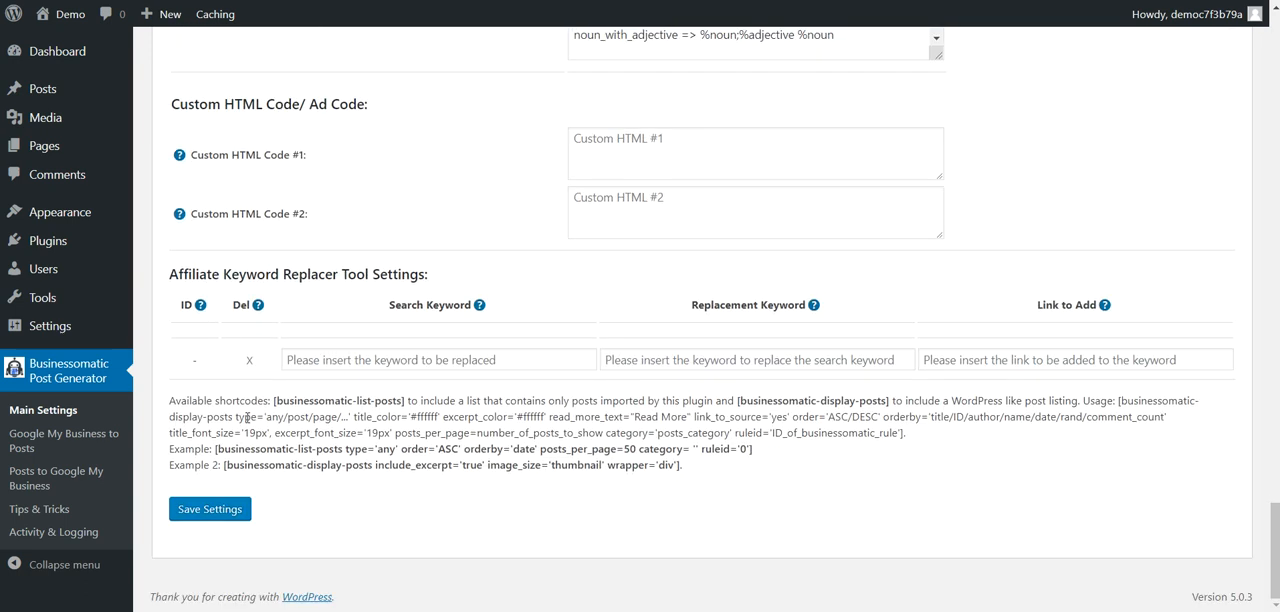
left_click(210, 509)
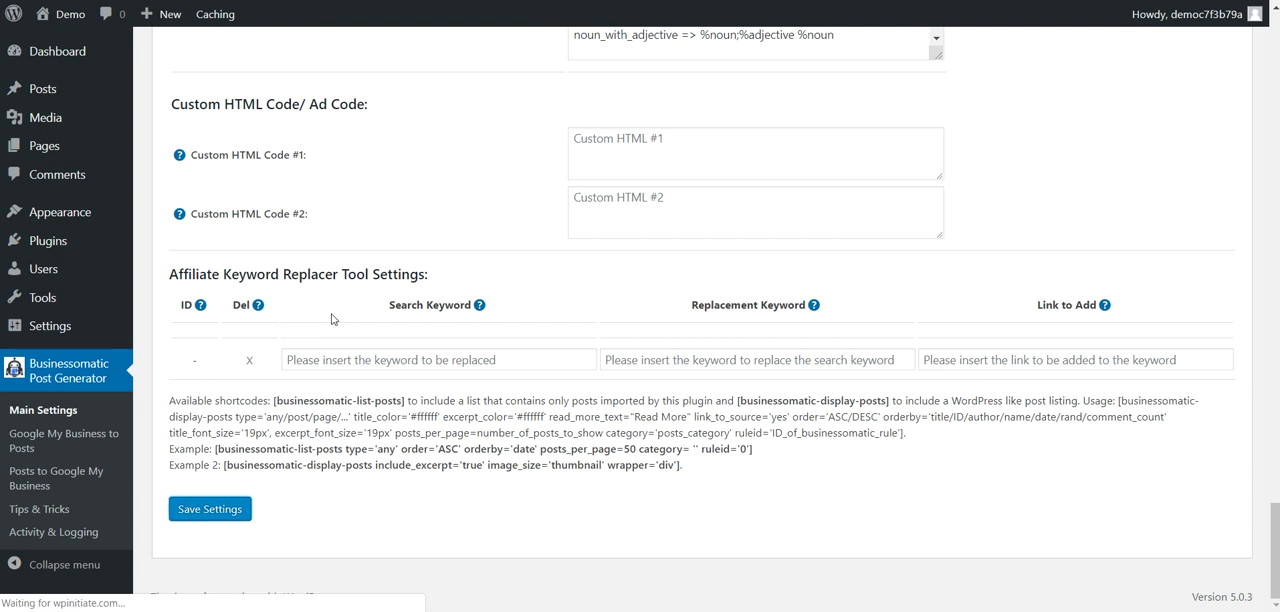
Step: Find the address to schedule in cron under the plugin options and highlight it
scroll(340, 315, "down", 10)
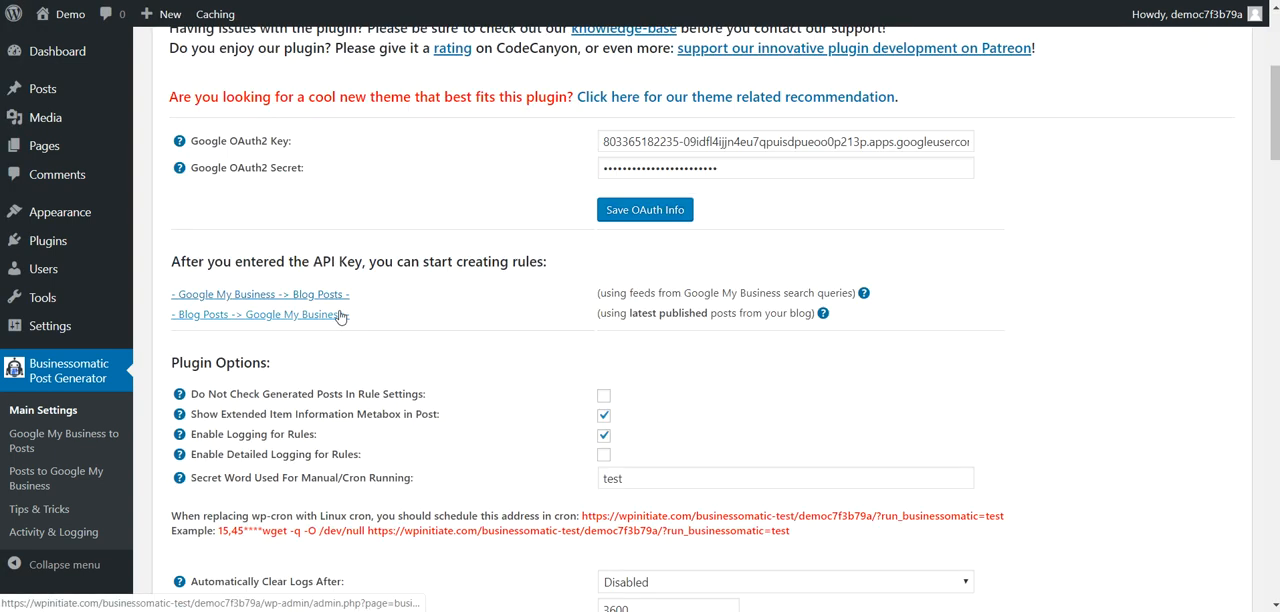
scroll(352, 309, "down", 5)
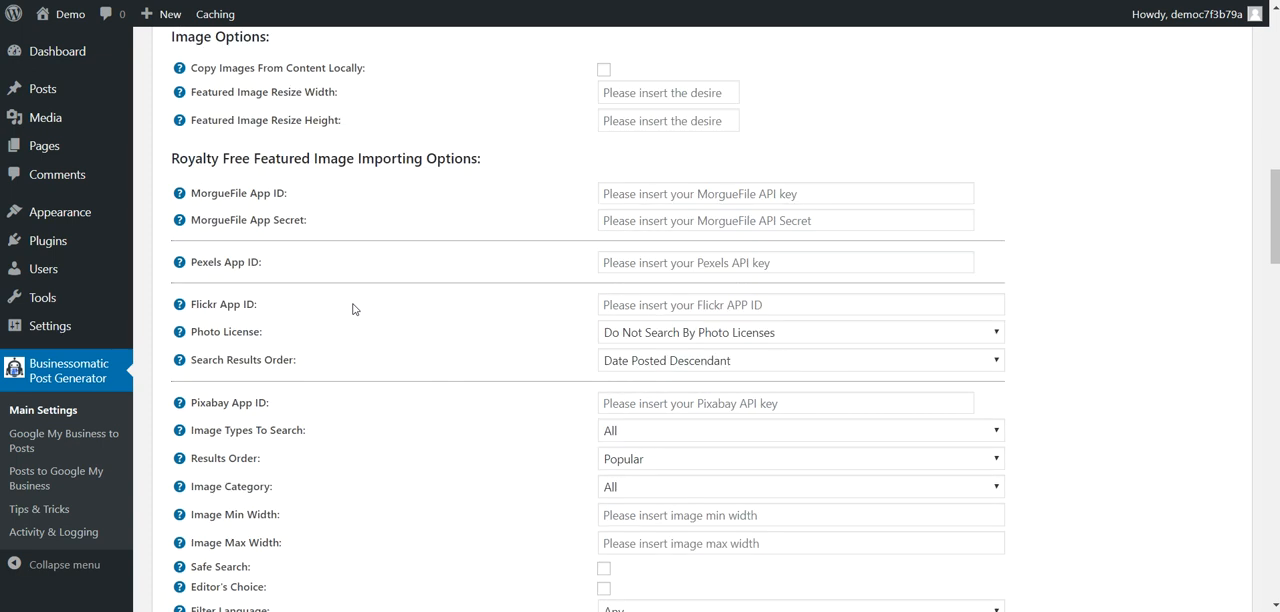
scroll(352, 309, "up", 6)
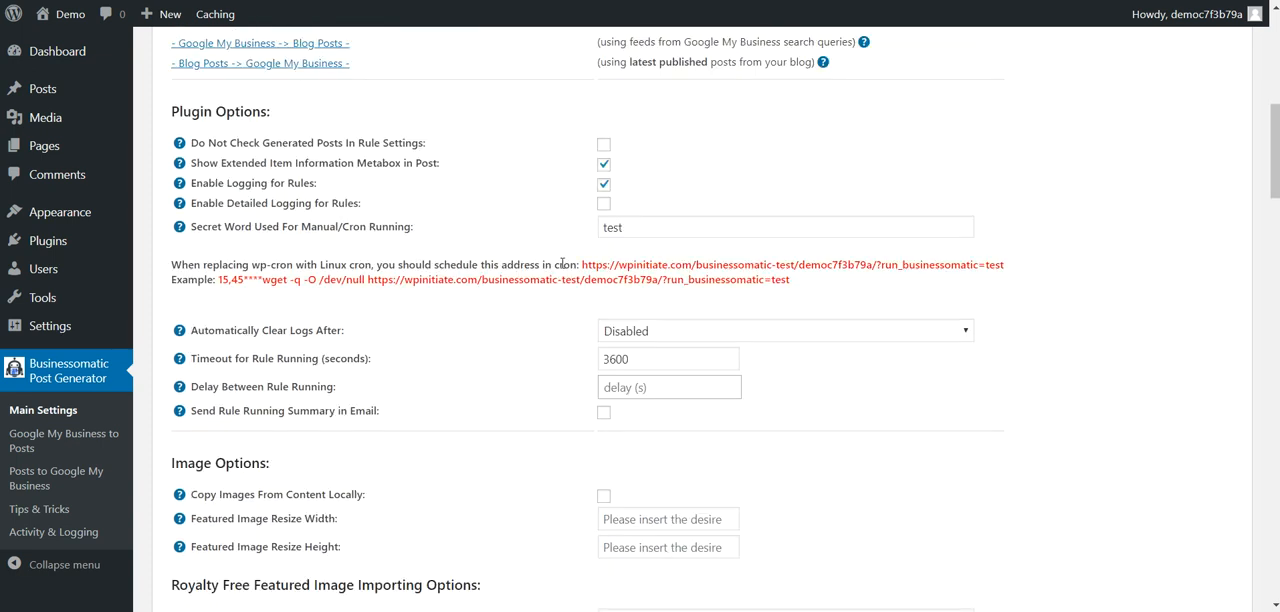
left_click_drag(582, 265, 1005, 261)
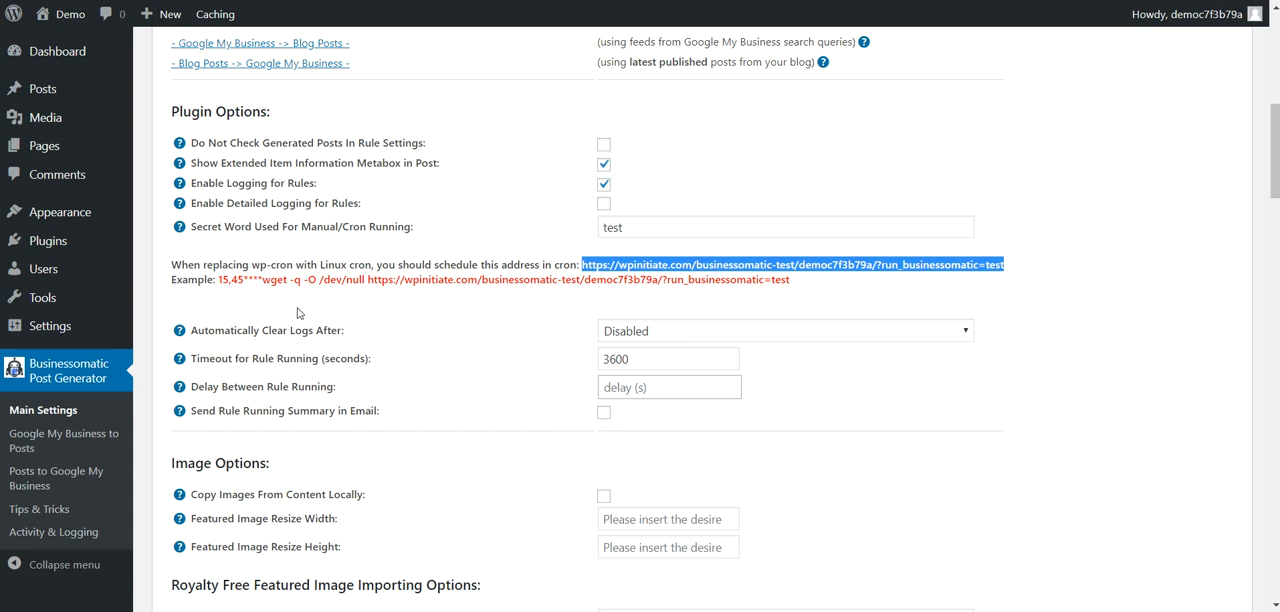
Step: Check the available intervals for automatically clearing logs and the timeout for rule running
scroll(297, 313, "down", 3)
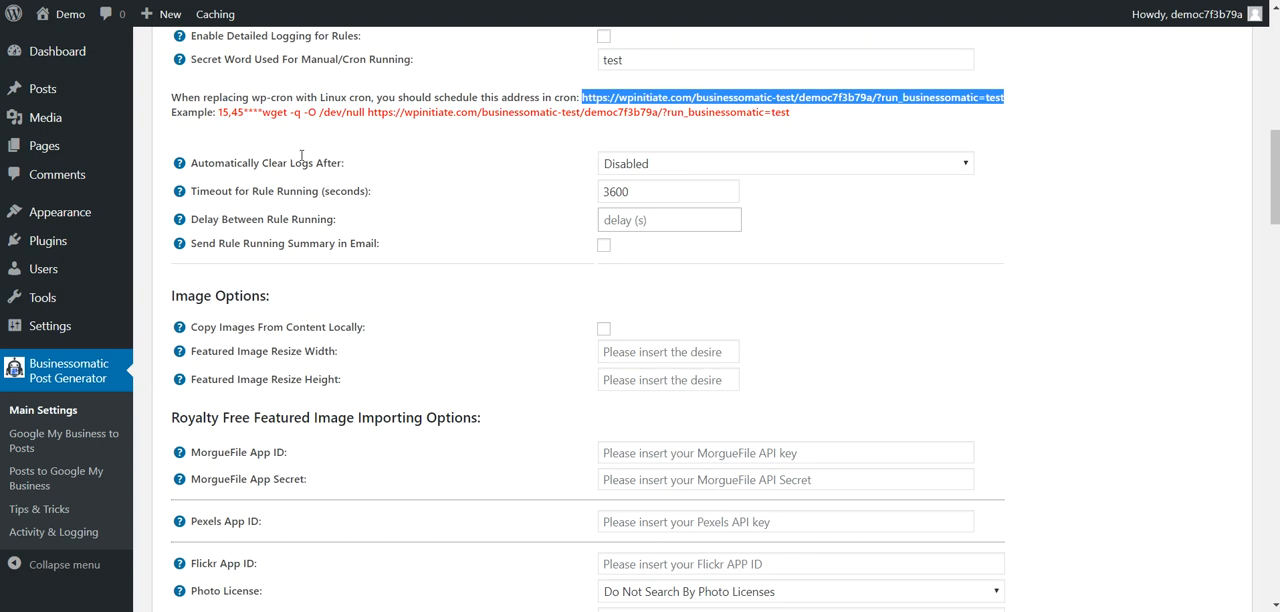
left_click(649, 166)
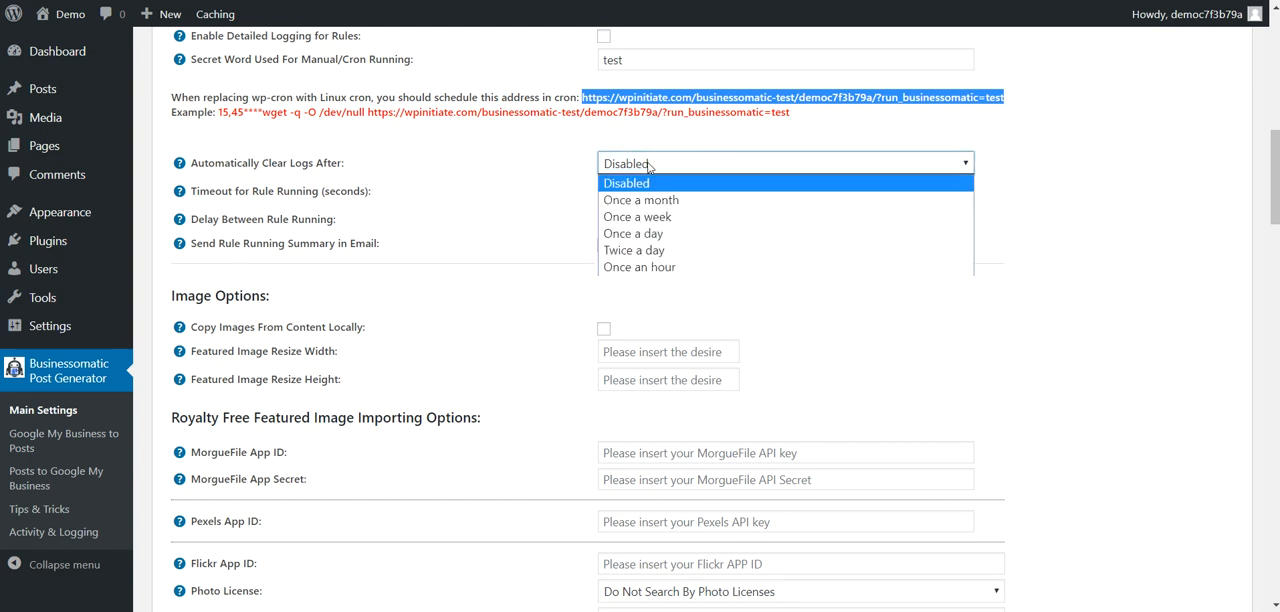
left_click(575, 164)
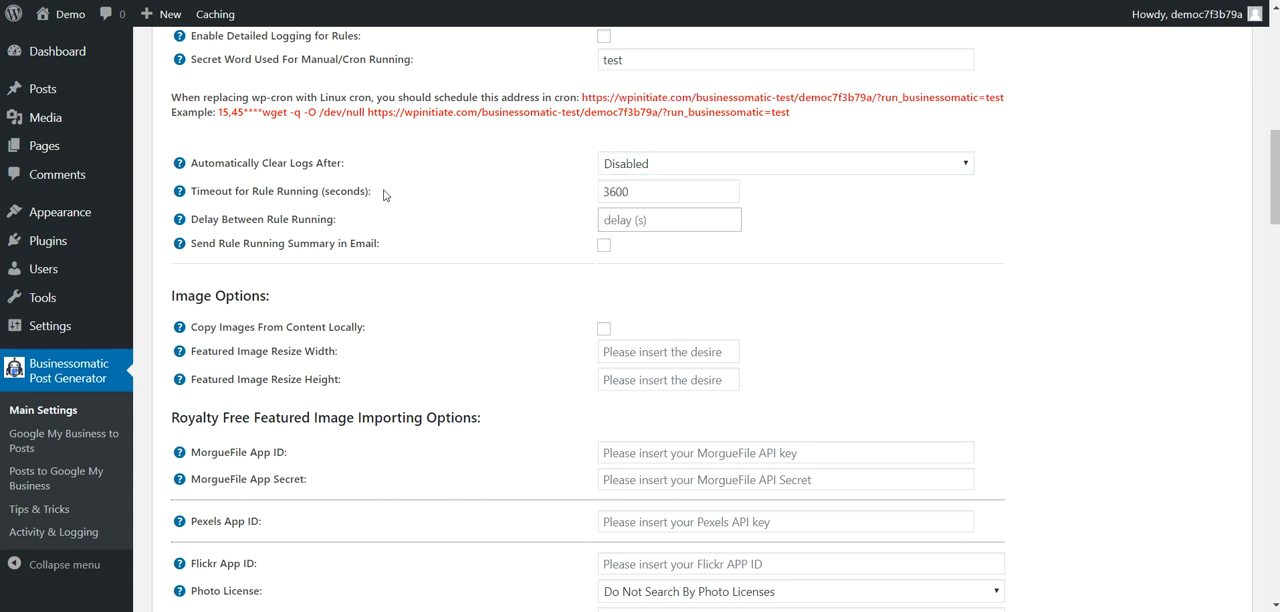
left_click_drag(641, 193, 575, 199)
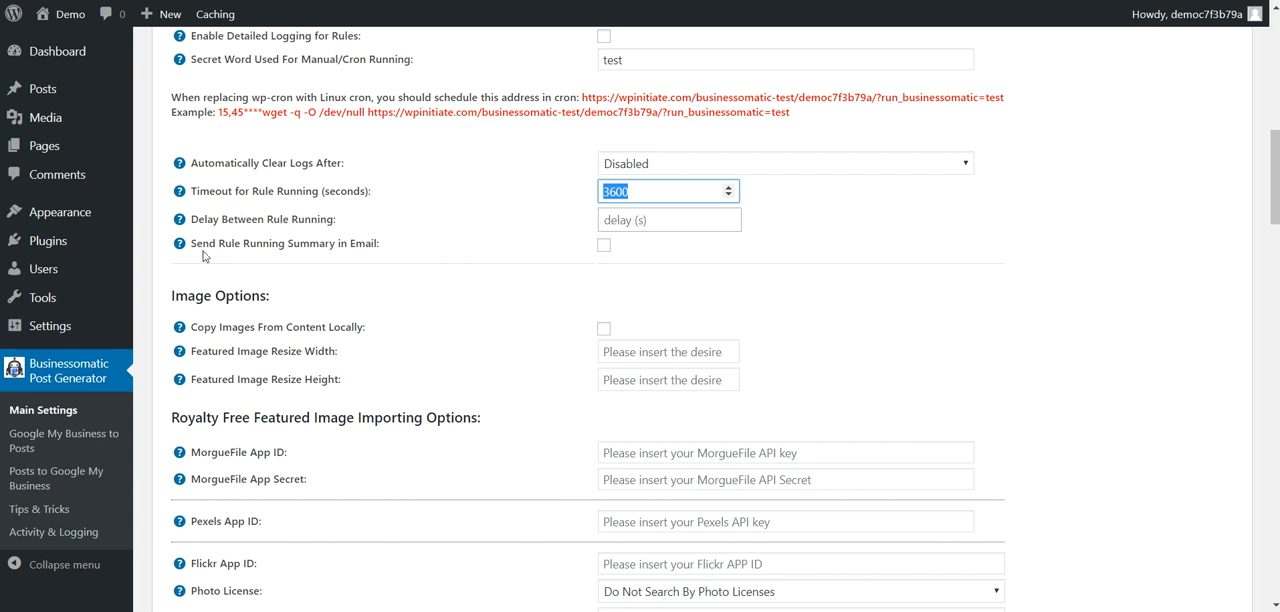
Step: Try the option to send the rule running summary in email, check its address field, and turn it off again
left_click(604, 245)
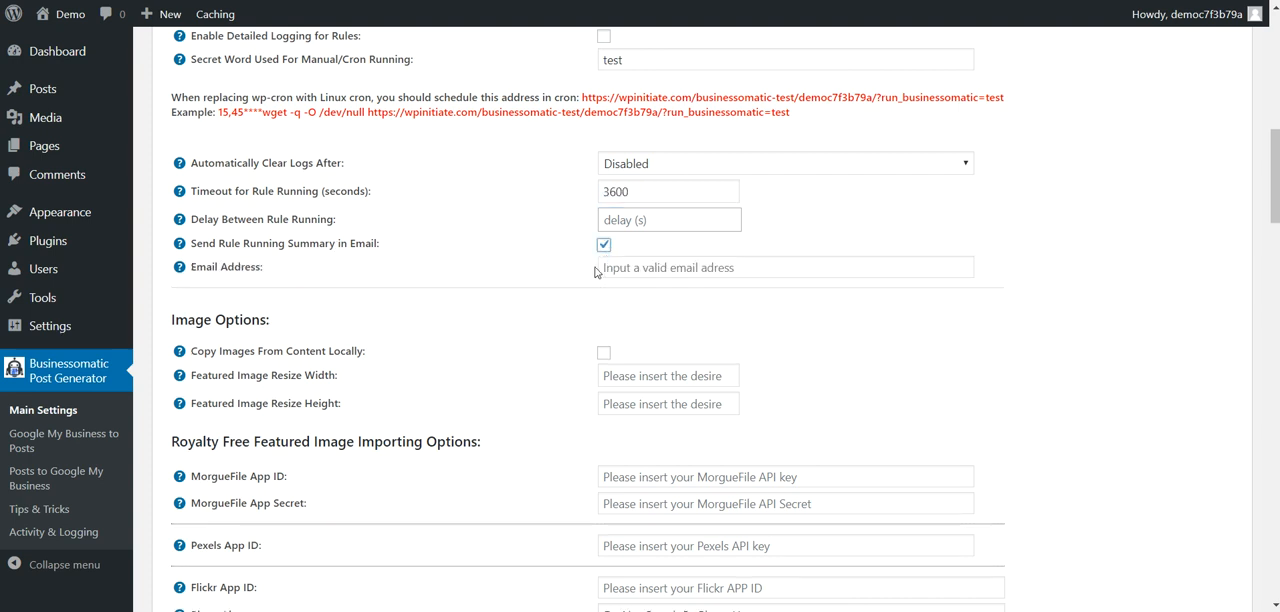
left_click(603, 261)
left_click(603, 249)
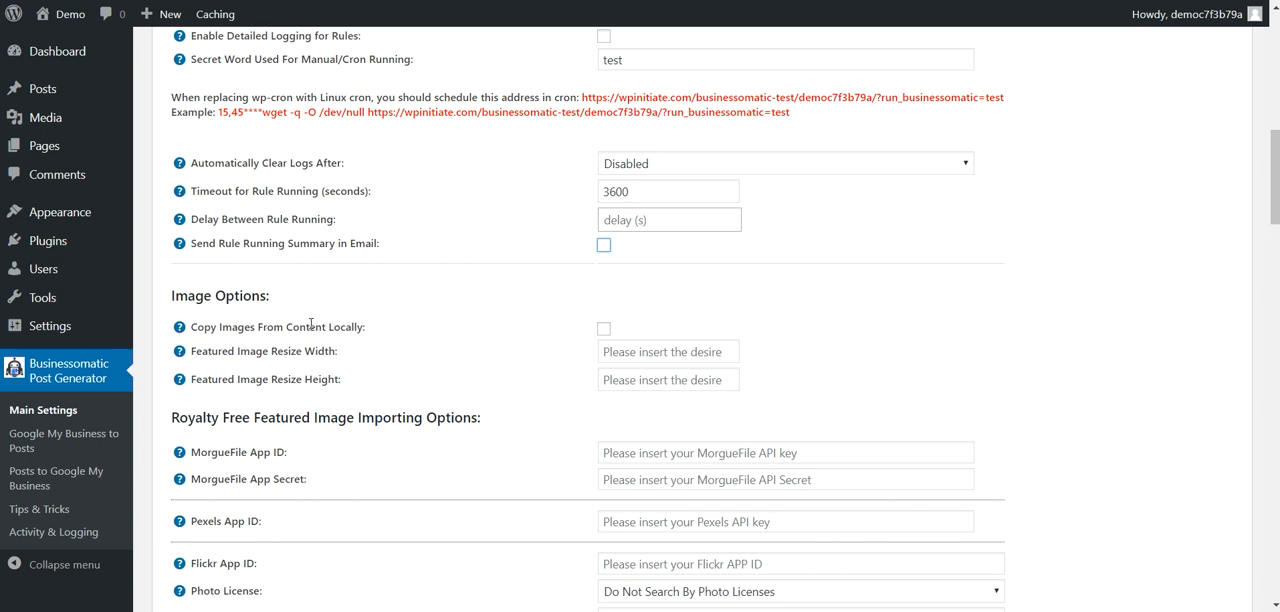
Step: Review the image options and the MorgueFile, Pexels and Flickr settings for importing royalty free featured images
scroll(311, 324, "down", 3)
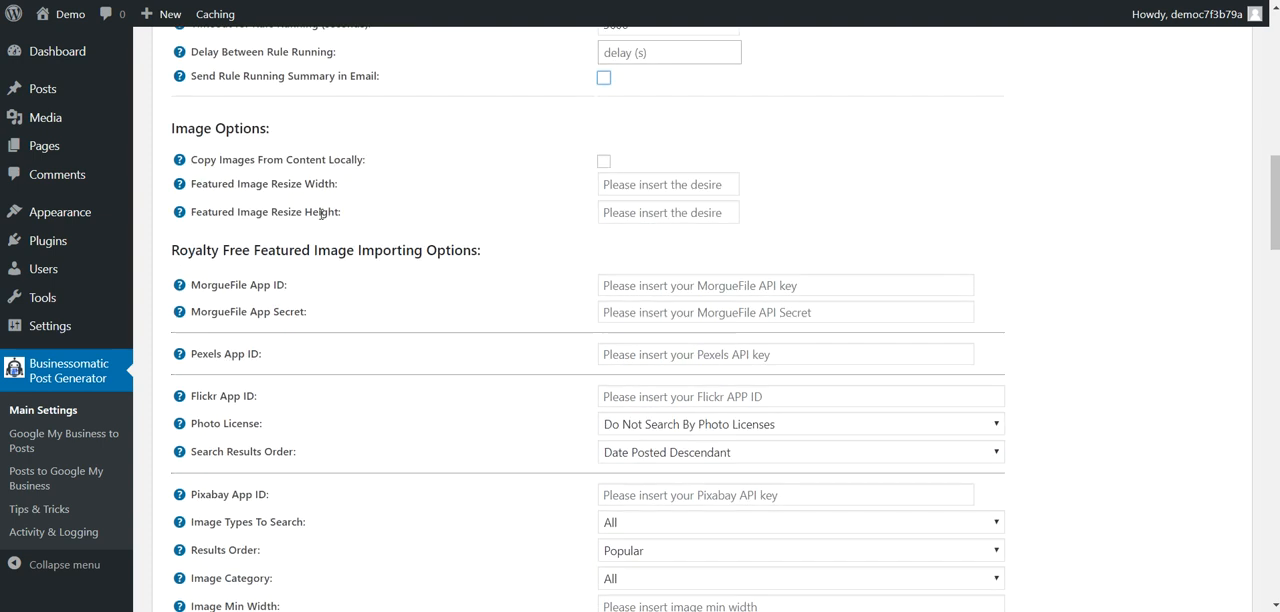
scroll(320, 212, "down", 1)
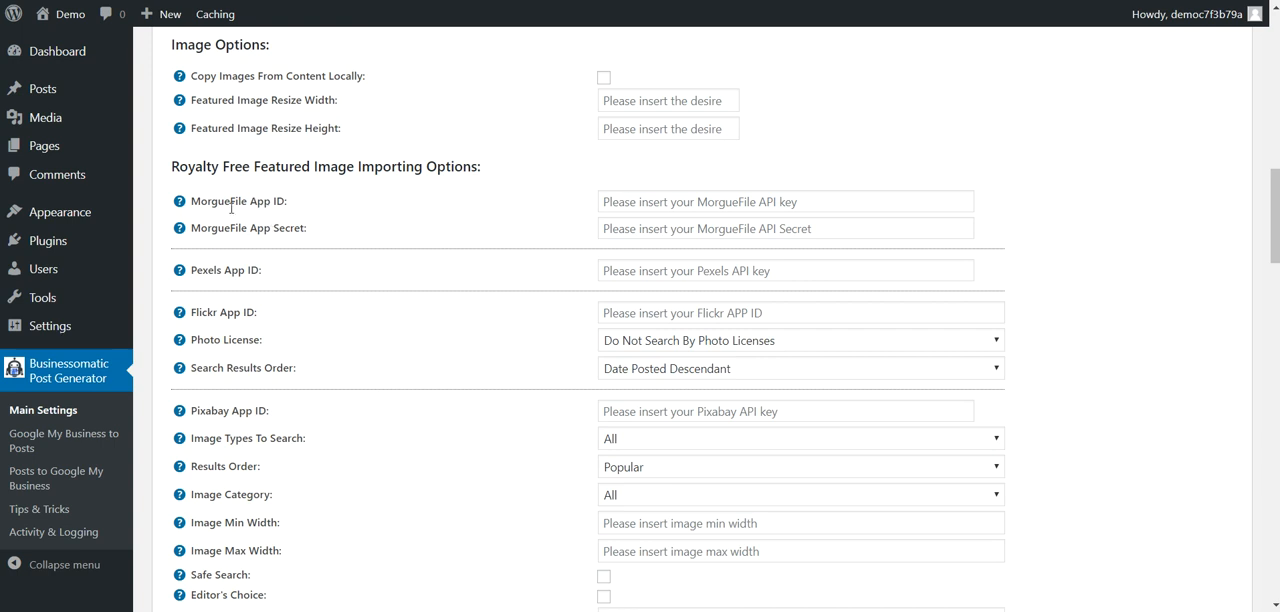
scroll(243, 202, "down", 1)
left_click_drag(172, 83, 466, 83)
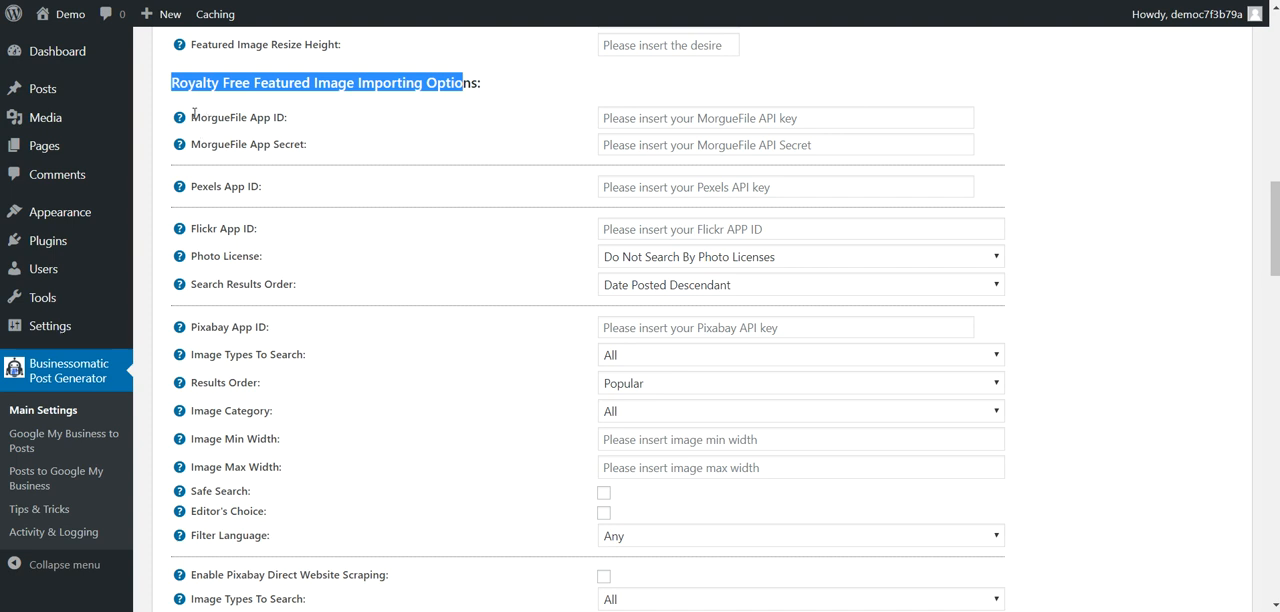
left_click_drag(193, 117, 357, 157)
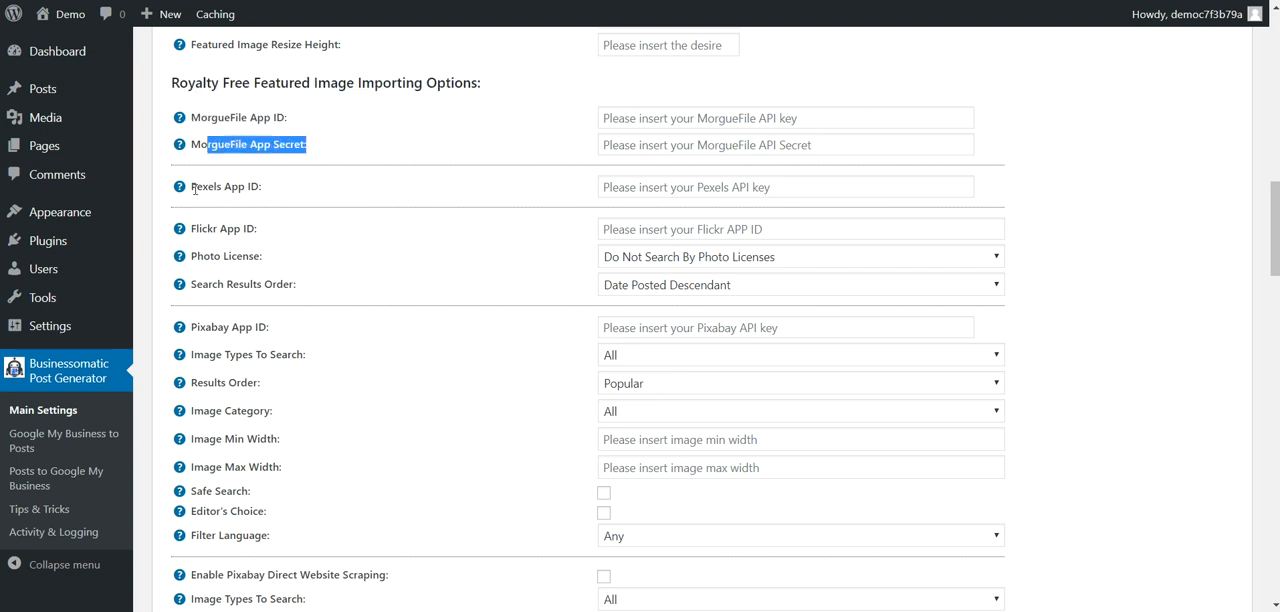
left_click_drag(195, 189, 263, 189)
left_click_drag(213, 229, 248, 257)
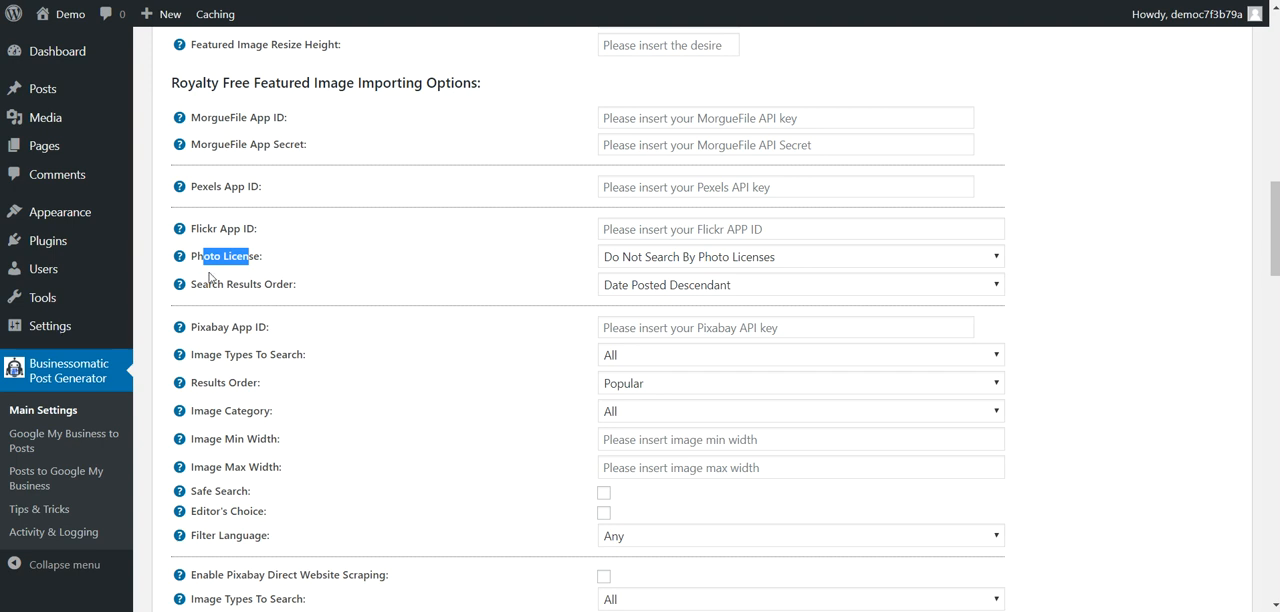
left_click_drag(213, 287, 286, 285)
Step: Review the Pixabay app ID and its image type, order, category, width, safe search and language settings
scroll(260, 320, "down", 2)
left_click_drag(223, 243, 291, 271)
scroll(250, 250, "down", 3)
left_click_drag(209, 106, 262, 284)
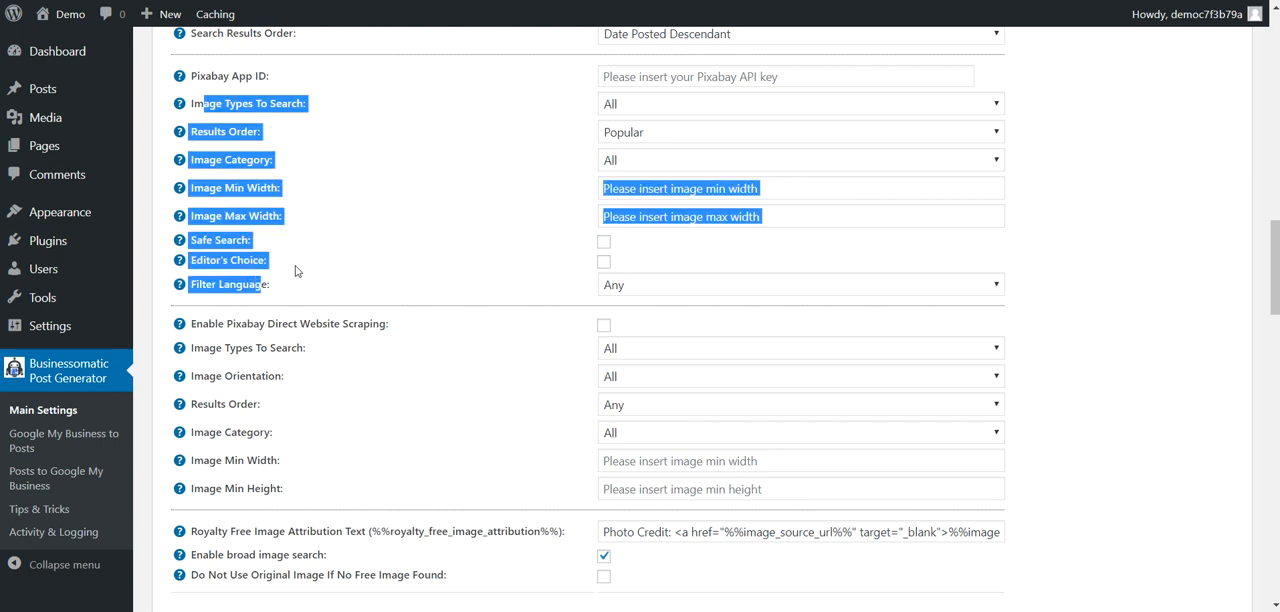
left_click(287, 283)
scroll(280, 270, "down", 3)
Step: Review the Pixabay direct website scraping settings and the royalty free image attribution shortcode
left_click_drag(229, 157, 386, 157)
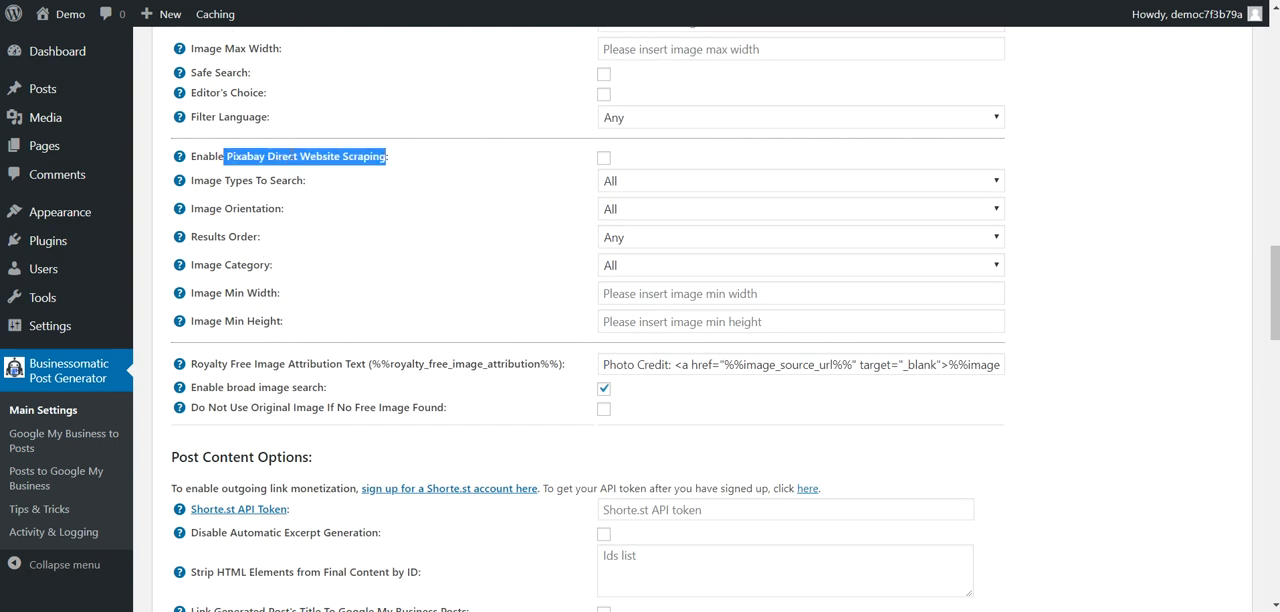
left_click(268, 157)
double_click(283, 157)
left_click(389, 159)
left_click_drag(195, 181, 276, 320)
scroll(277, 250, "down", 2)
left_click(277, 252)
scroll(277, 252, "down", 2)
left_click_drag(376, 196, 561, 196)
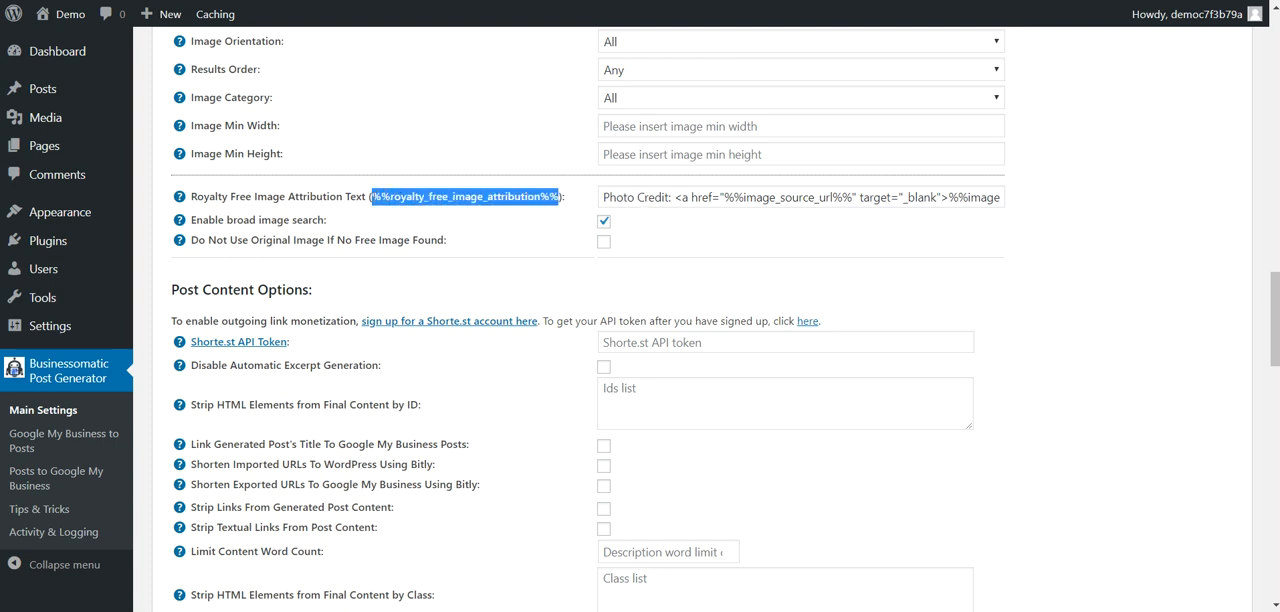
Step: Review the royalty free image attribution help, the broad image search option and the option not to use the original image
left_click(372, 196)
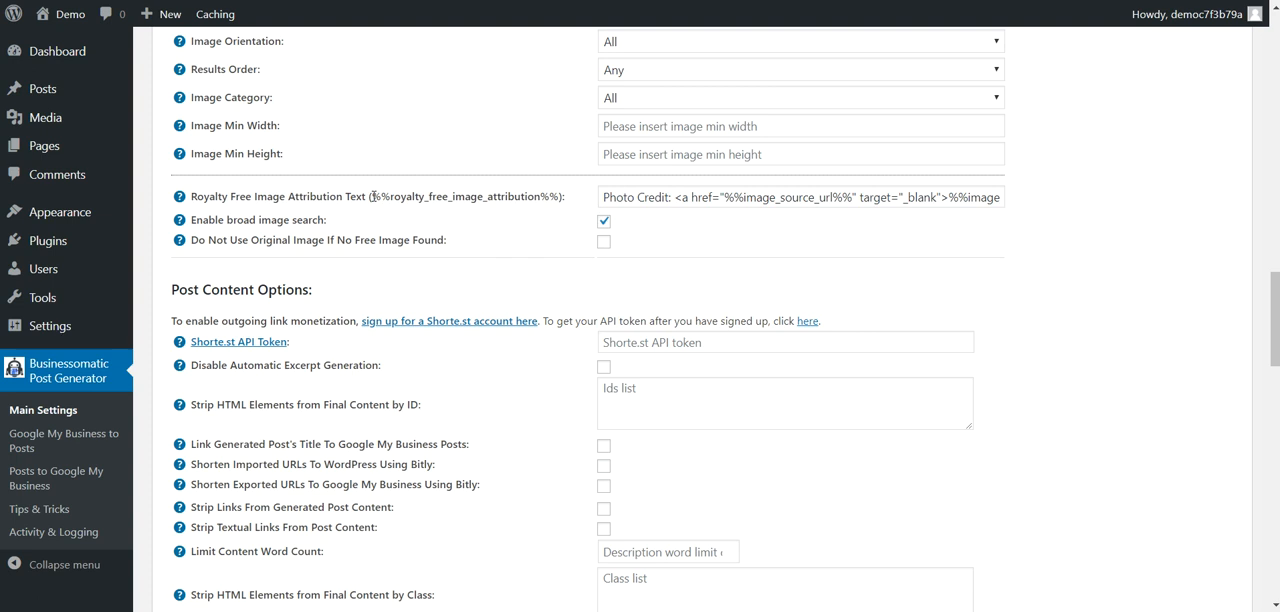
mouse_move(182, 198)
double_click(211, 288)
left_click_drag(213, 293, 318, 314)
left_click_drag(201, 222, 321, 222)
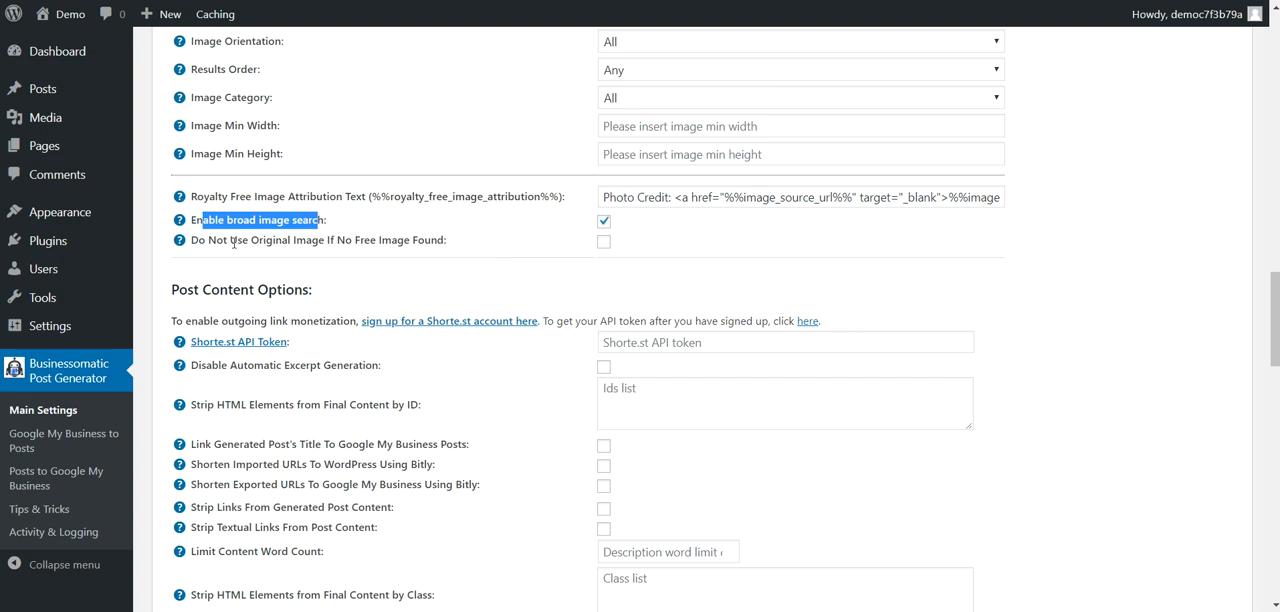
left_click_drag(240, 239, 334, 234)
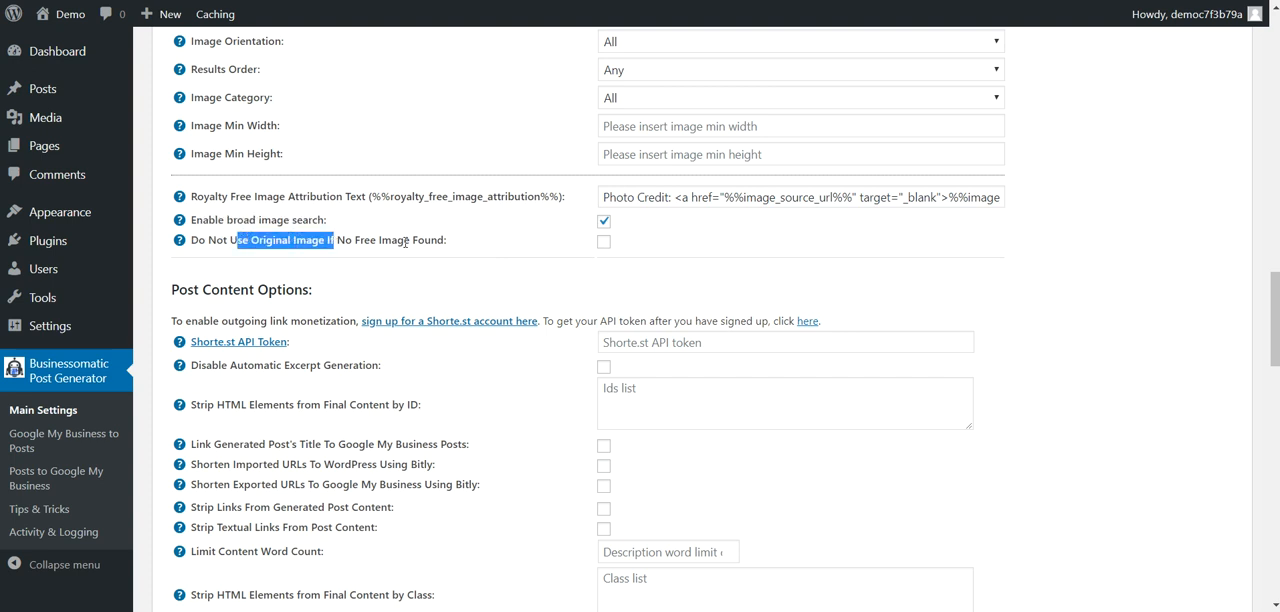
Step: Review the Shorte.st API token, automatic excerpt generation and strip HTML elements by ID settings in the post content options
scroll(517, 251, "down", 3)
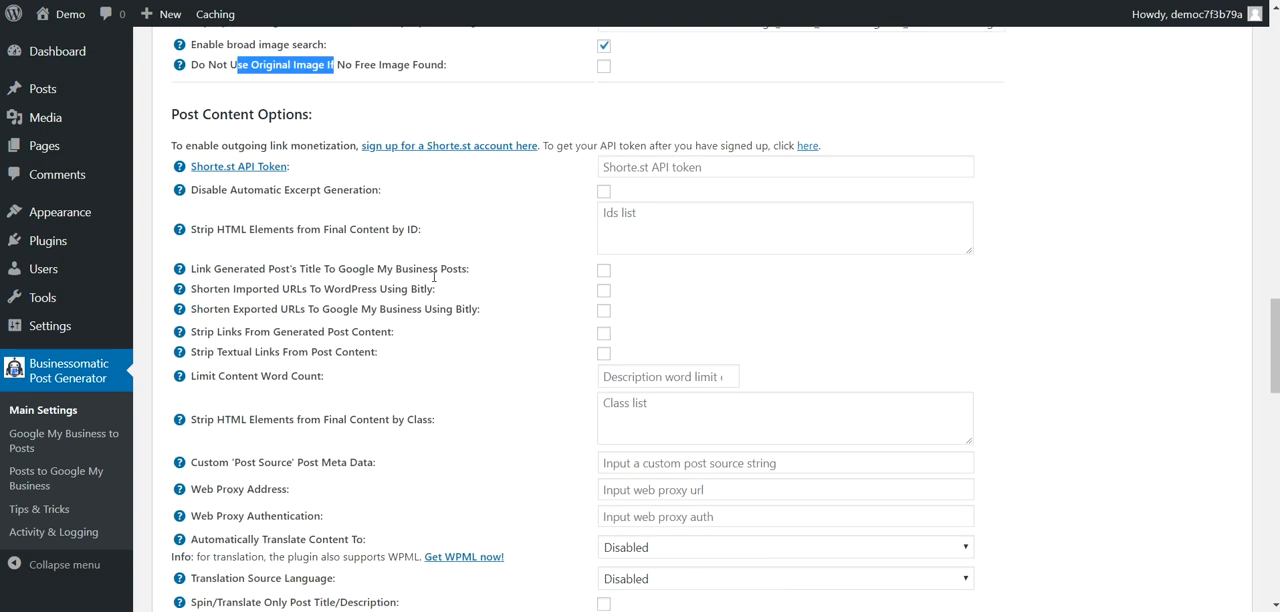
scroll(260, 131, "up", 2)
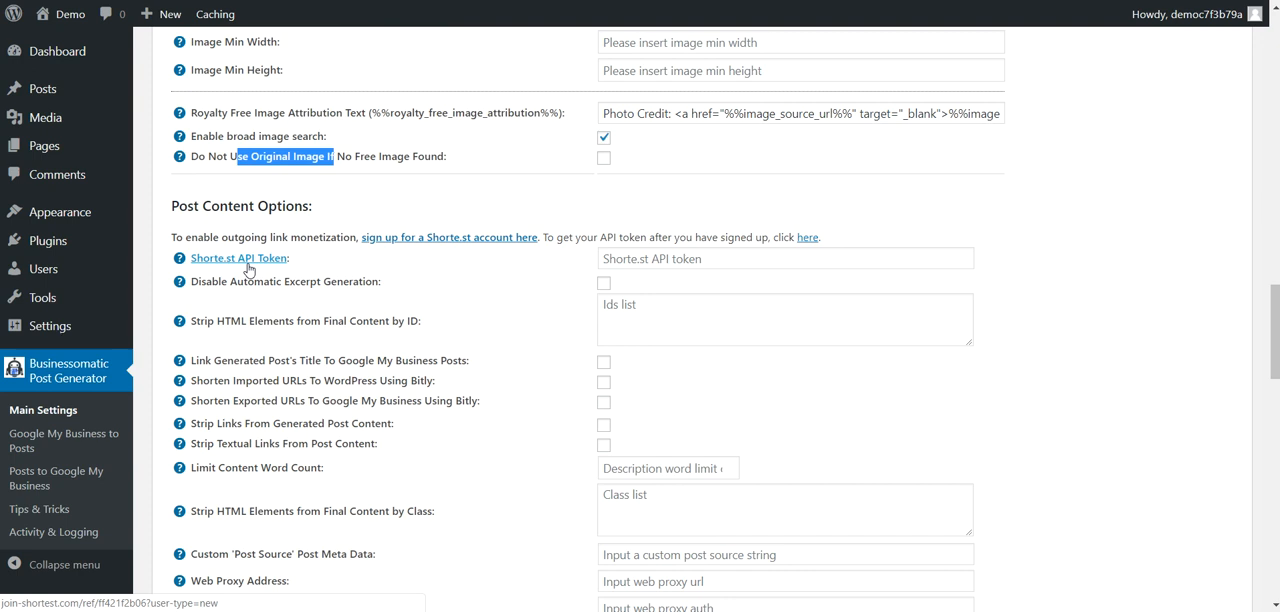
left_click(624, 262)
left_click(556, 276)
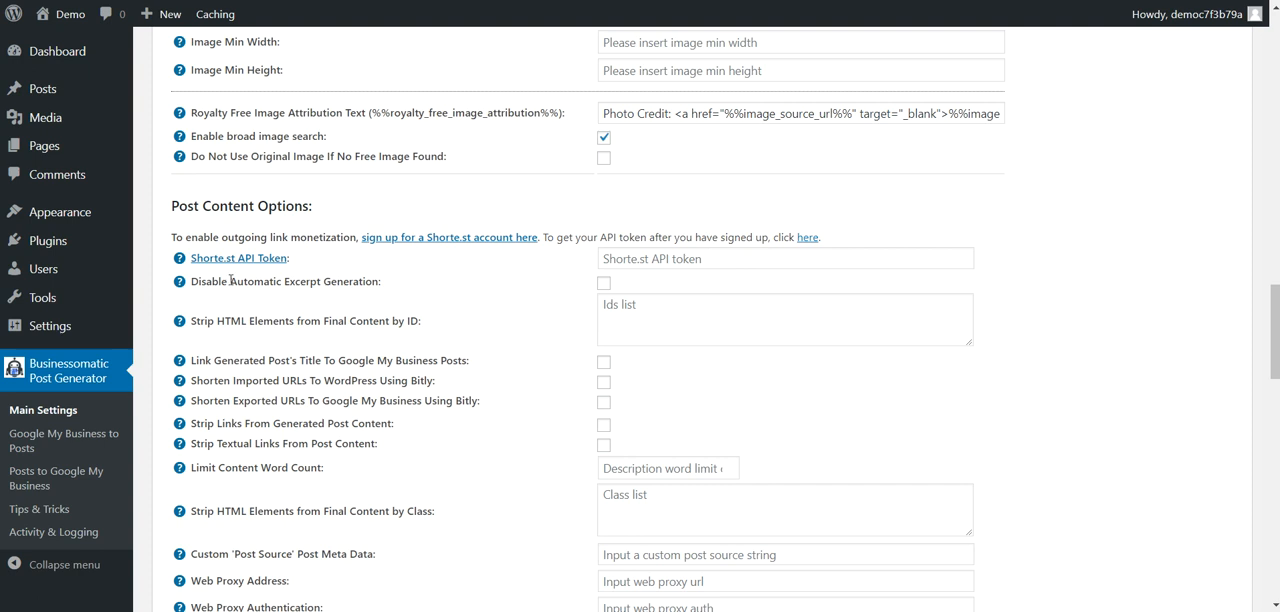
left_click_drag(233, 282, 436, 291)
left_click(493, 293)
scroll(279, 284, "down", 1)
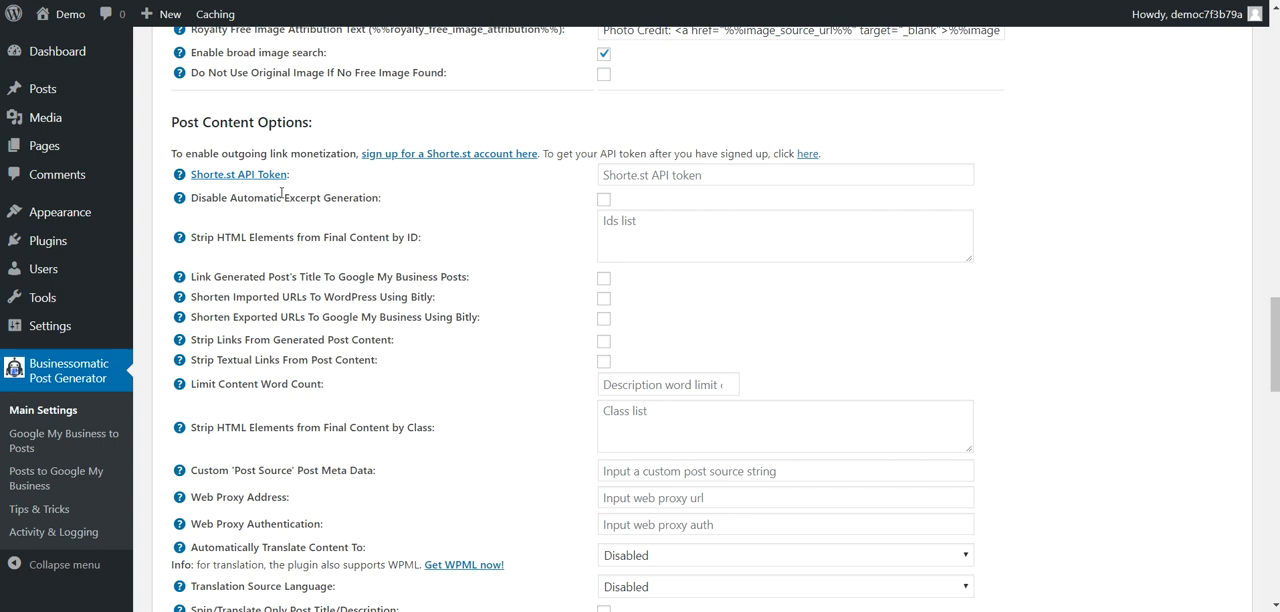
left_click_drag(242, 238, 393, 253)
Step: Review the Bitly shortening options for imported and exported URLs, the link stripping options and the content word count limit
scroll(285, 321, "down", 1)
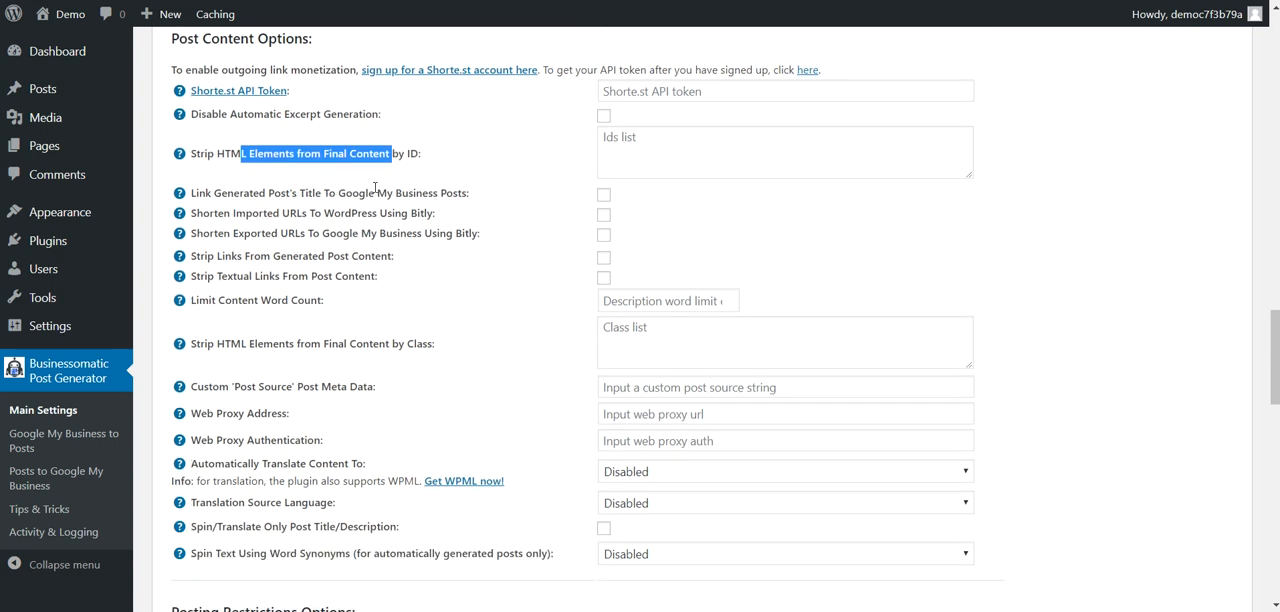
left_click_drag(232, 210, 352, 214)
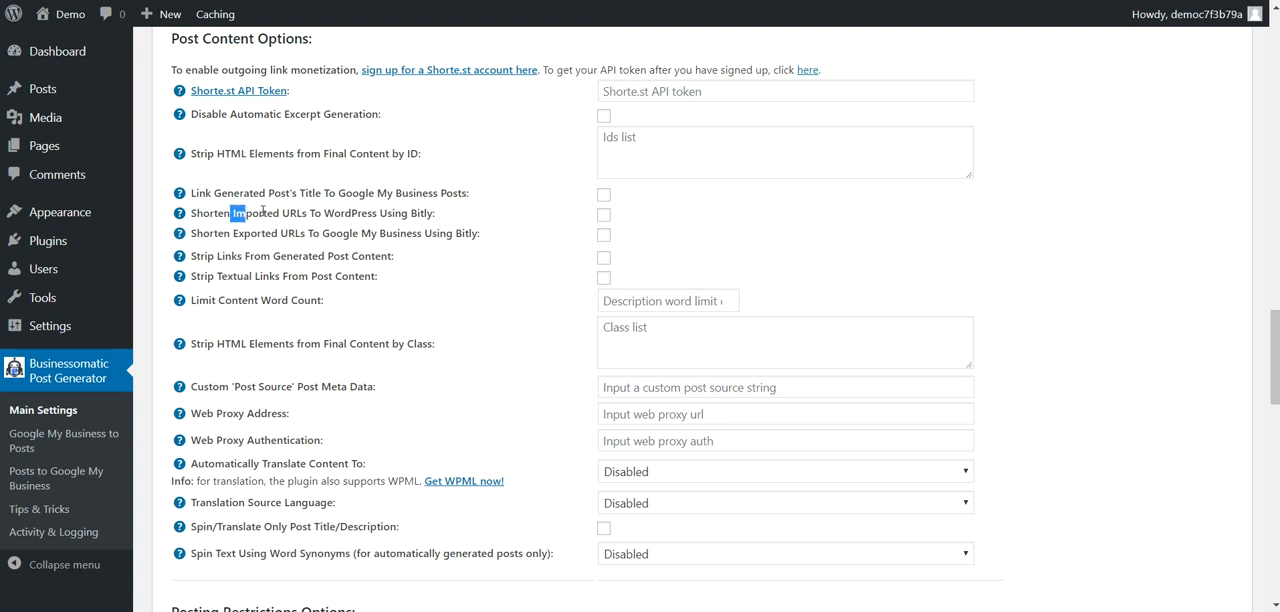
left_click(360, 214)
left_click_drag(232, 233, 282, 233)
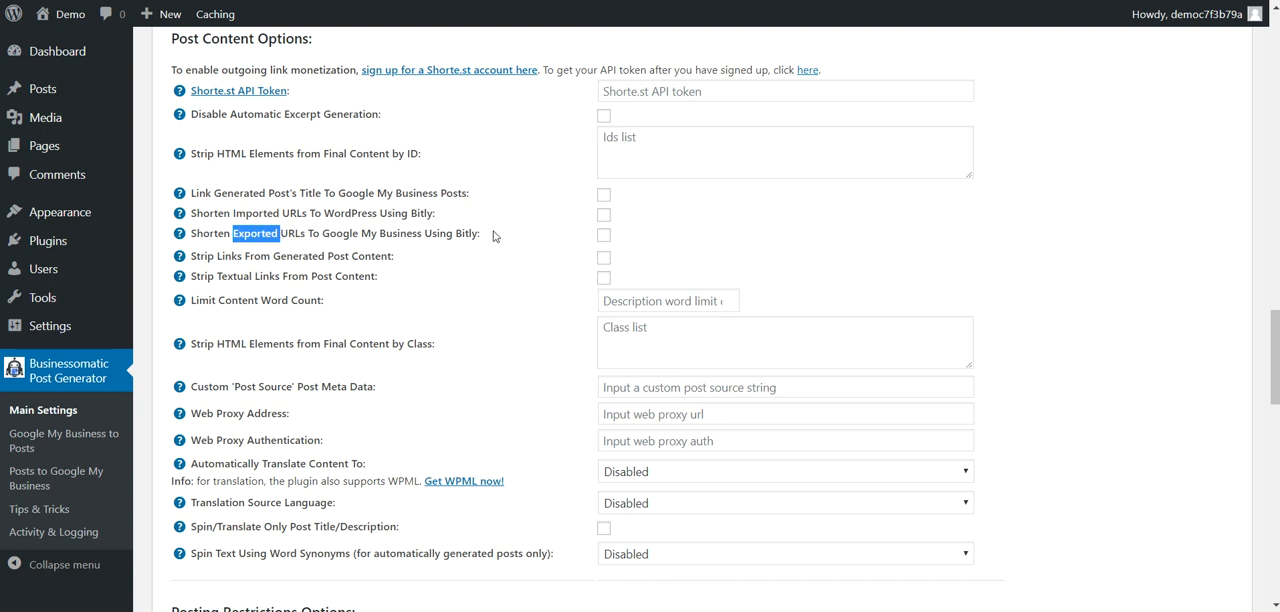
left_click_drag(226, 256, 375, 256)
left_click_drag(221, 276, 358, 276)
left_click_drag(213, 300, 311, 300)
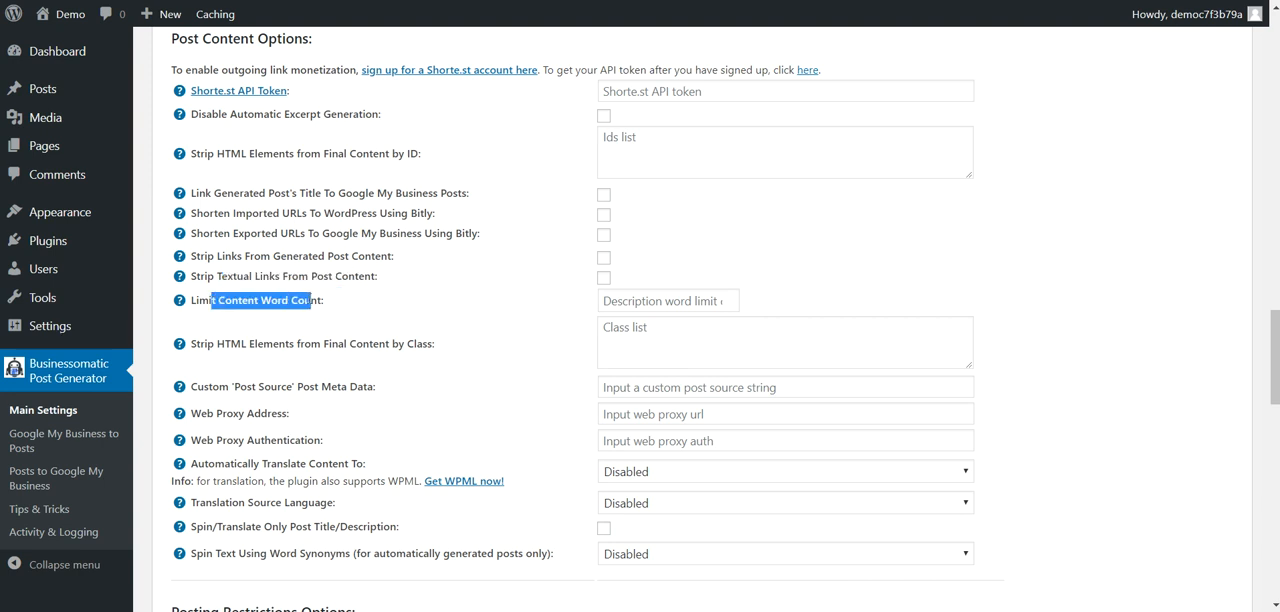
Step: Review the custom 'Post Source' post meta data, web proxy address and web proxy authentication settings
scroll(314, 328, "down", 1)
left_click_drag(229, 303, 310, 303)
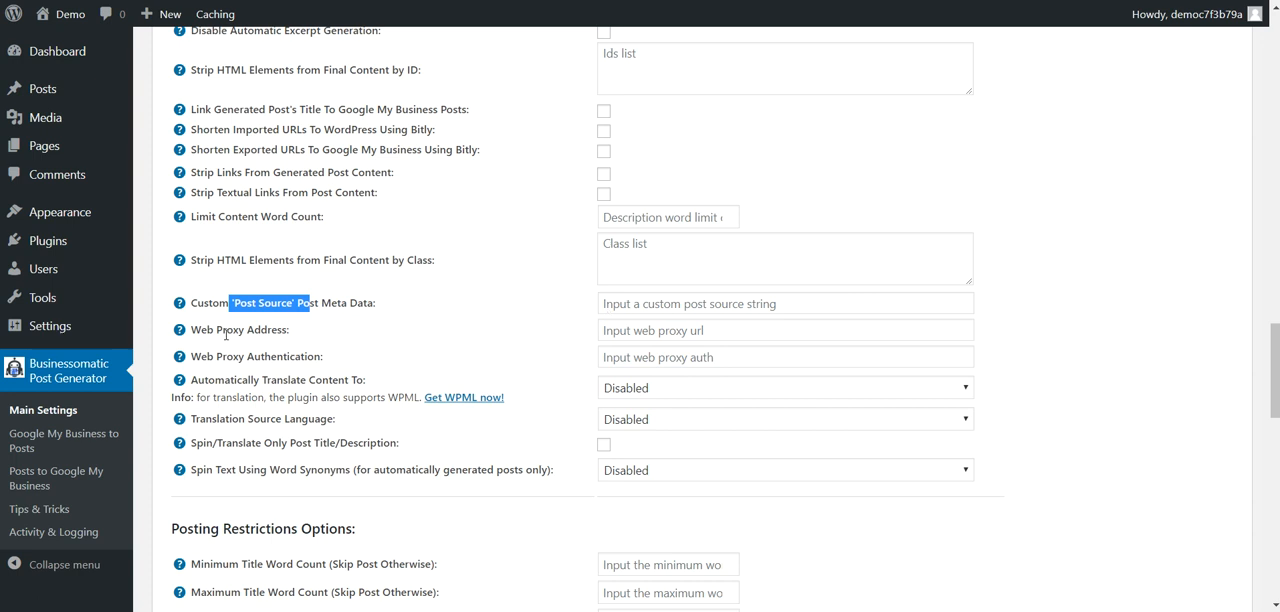
left_click_drag(213, 330, 287, 328)
left_click_drag(222, 357, 289, 357)
Step: Examine the automatic content translation languages and the option to spin or translate only the post title or description
scroll(272, 378, "down", 2)
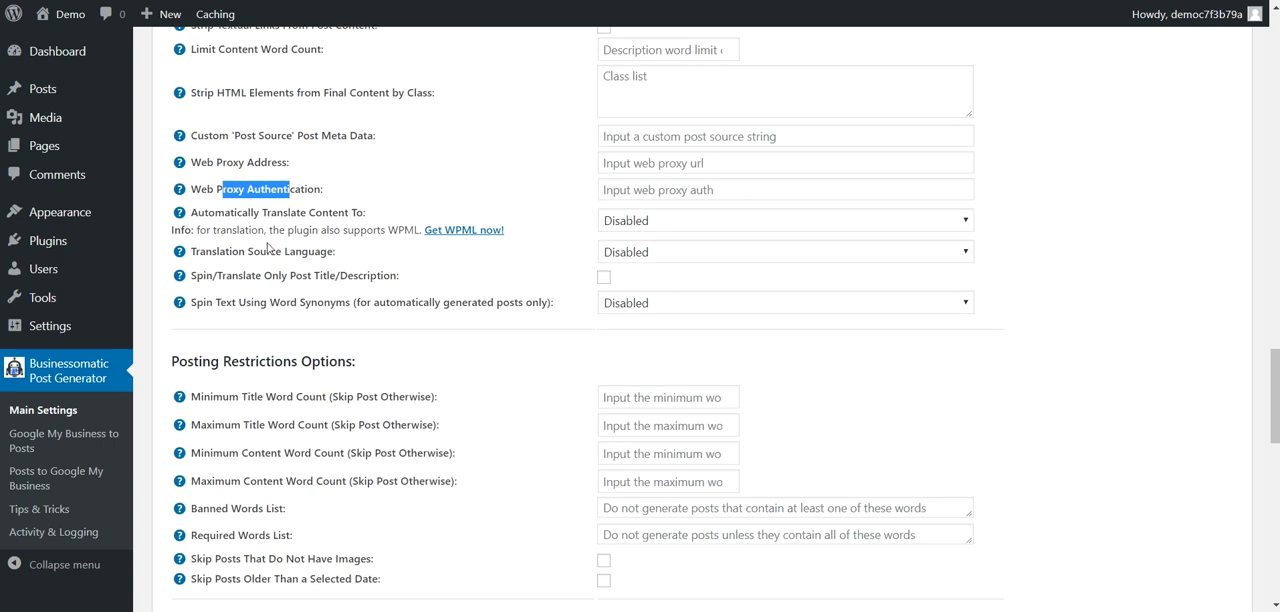
left_click_drag(243, 215, 333, 214)
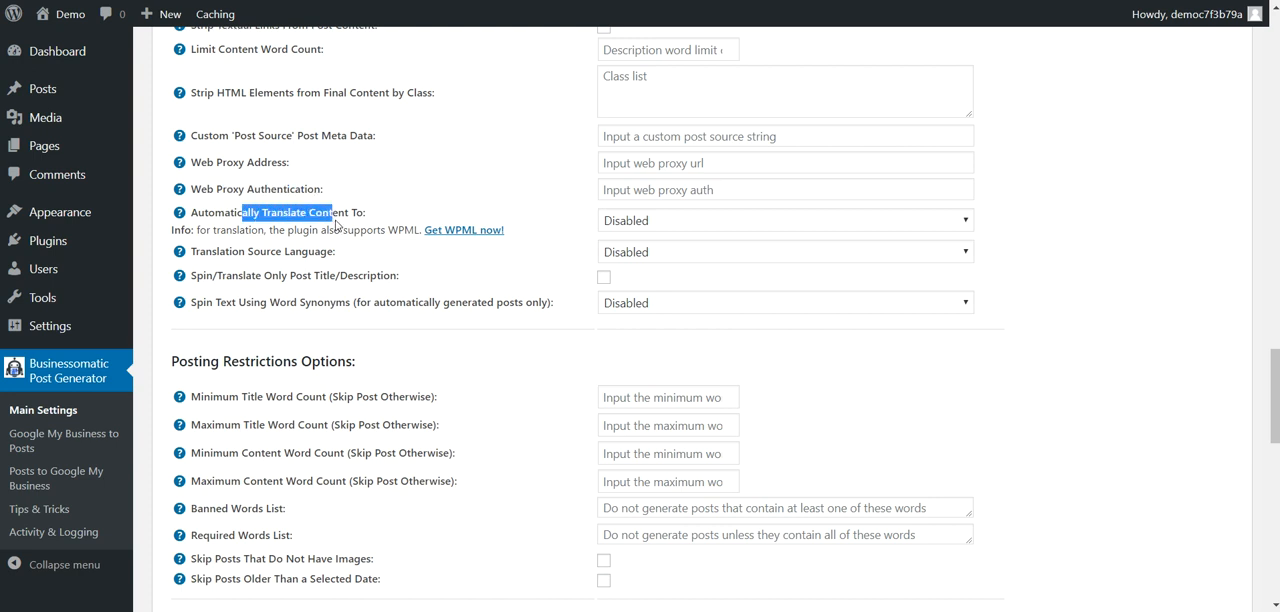
left_click(620, 222)
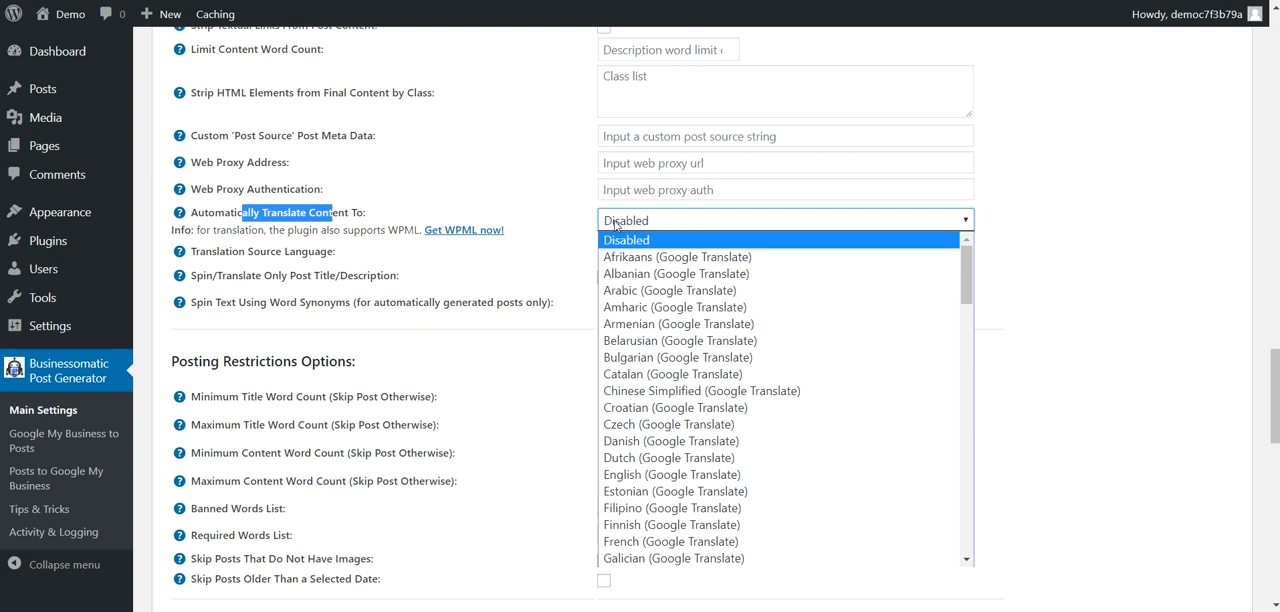
left_click(614, 224)
left_click_drag(250, 277, 341, 275)
double_click(328, 275)
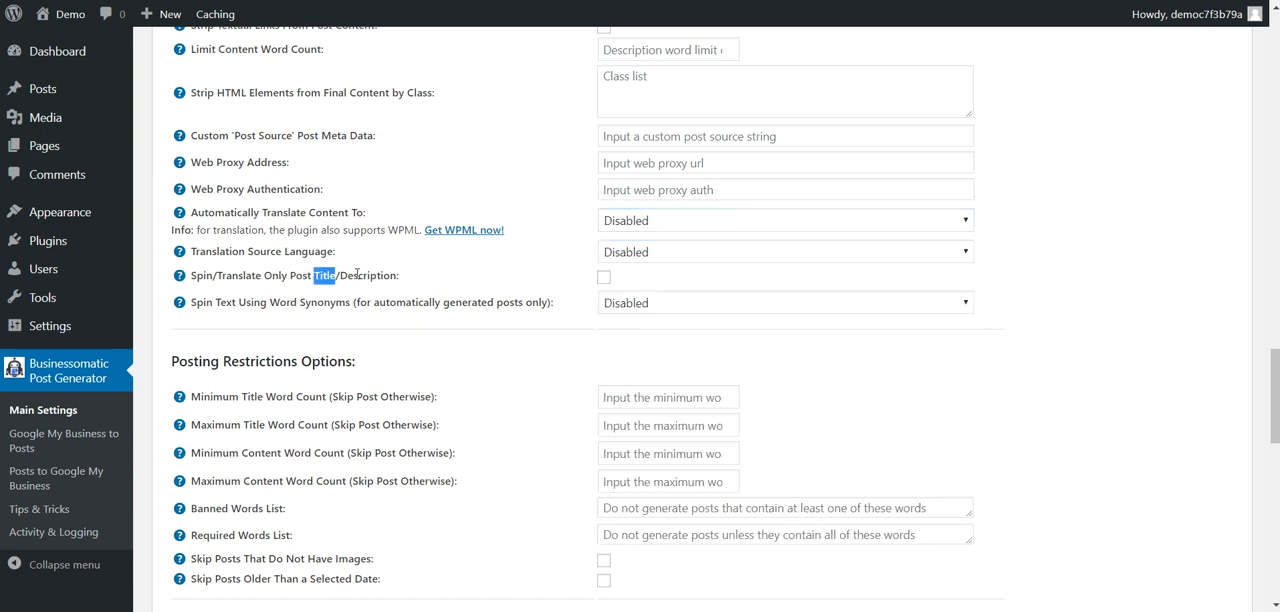
double_click(364, 275)
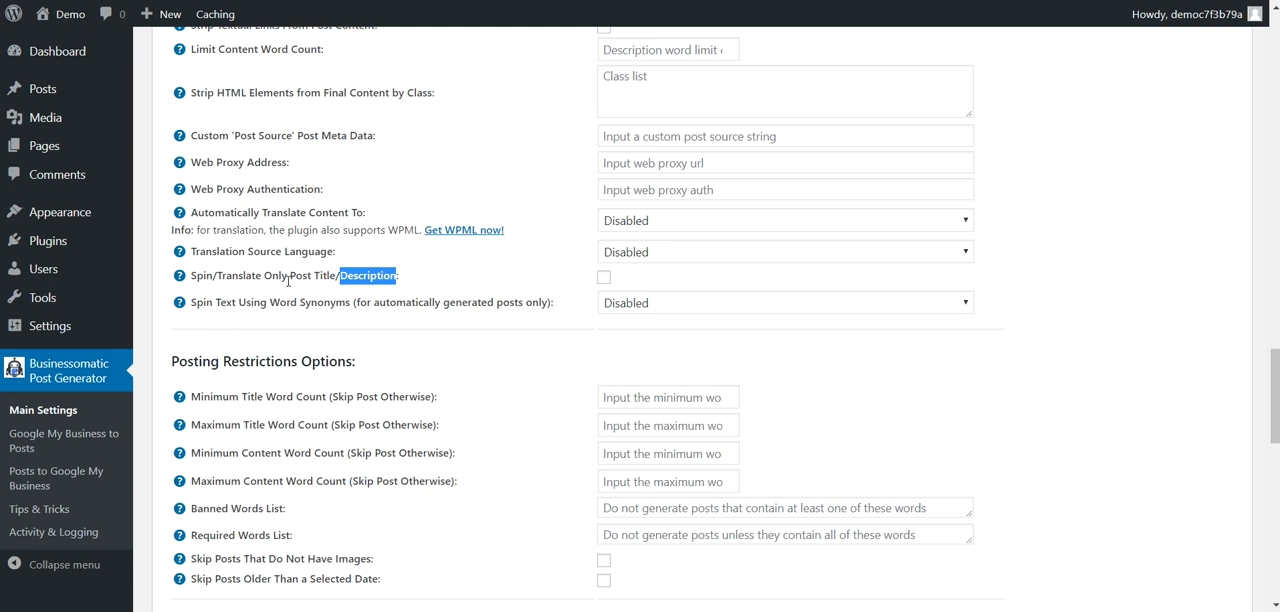
Step: Examine the available services for spinning text using word synonyms in automatically generated posts
left_click_drag(211, 304, 366, 314)
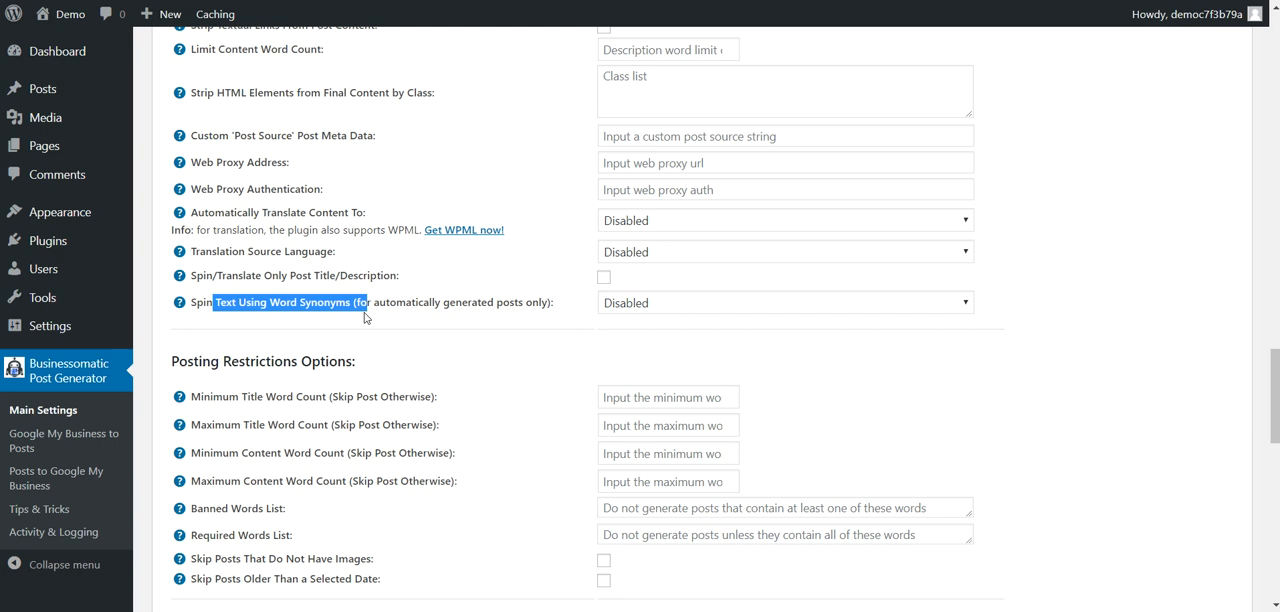
left_click(595, 309)
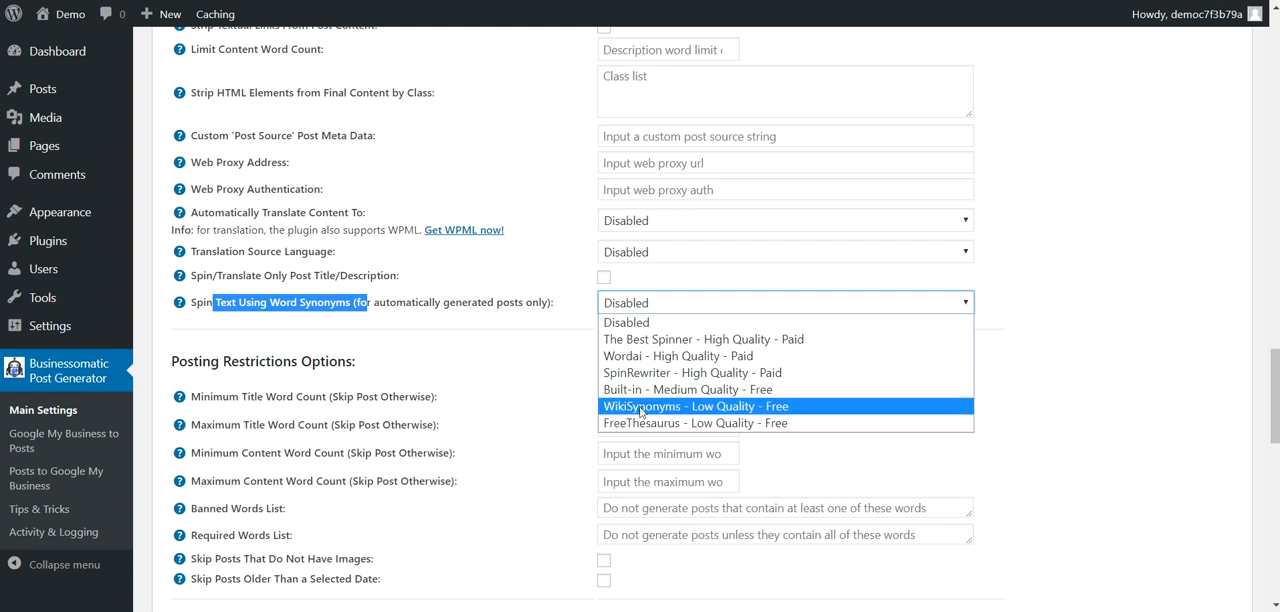
left_click(503, 364)
Step: Review the posting restrictions for title and content word counts, banned and required words, missing images and post age
scroll(503, 364, "down", 3)
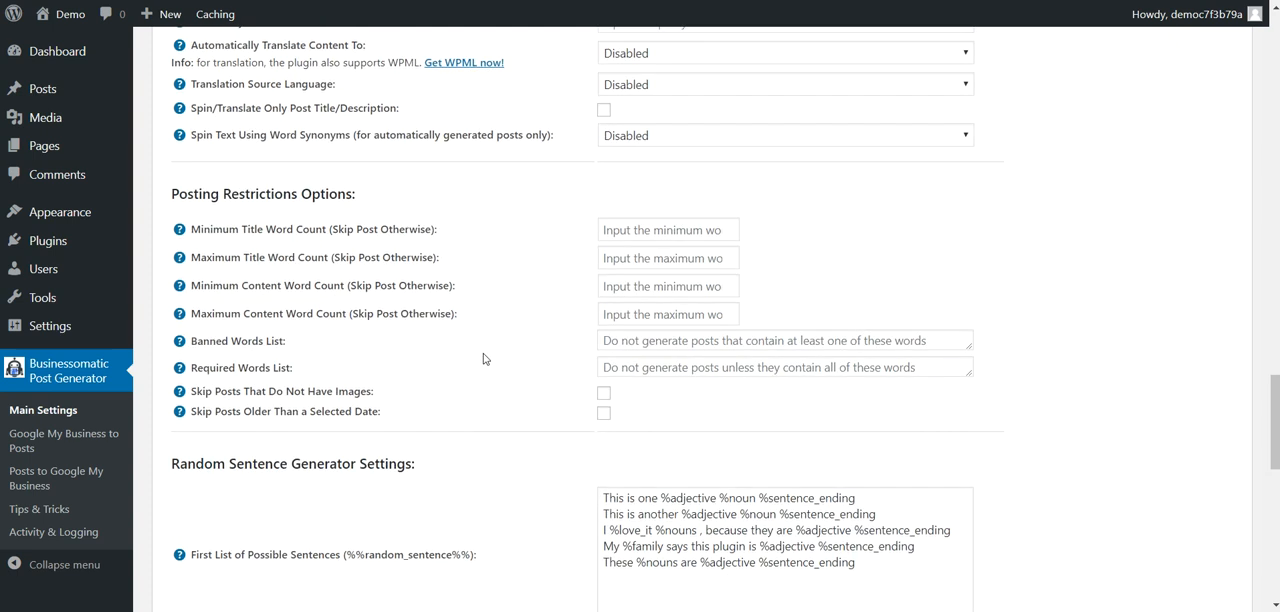
left_click_drag(212, 193, 310, 193)
left_click_drag(222, 229, 338, 230)
left_click_drag(224, 257, 299, 257)
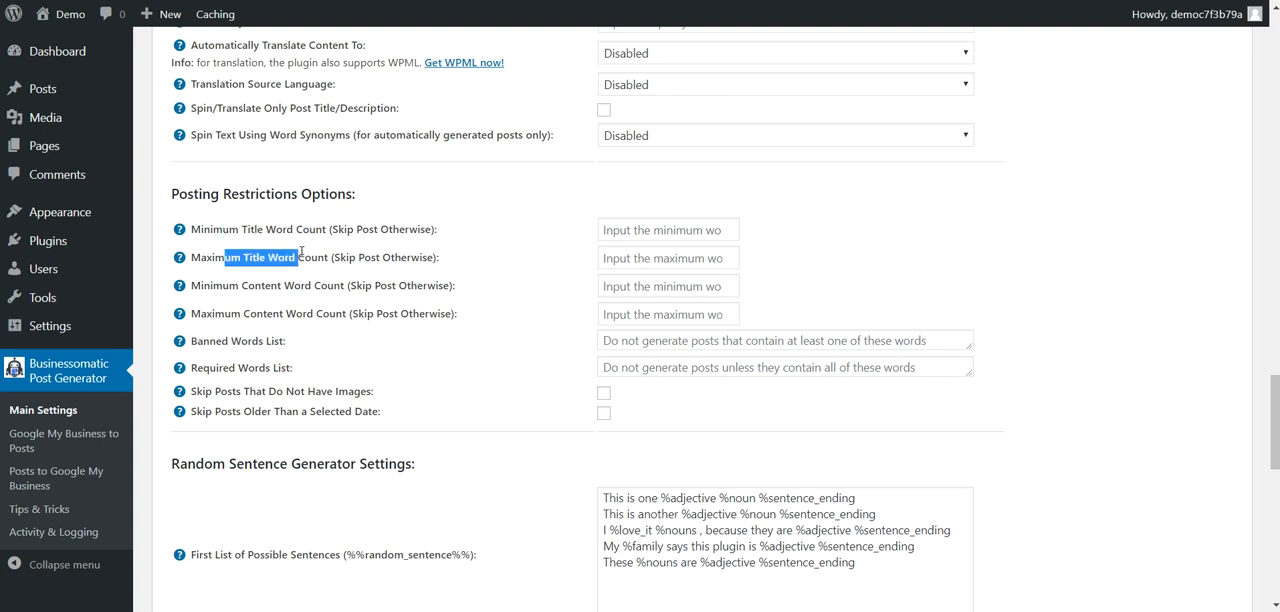
left_click_drag(206, 286, 285, 313)
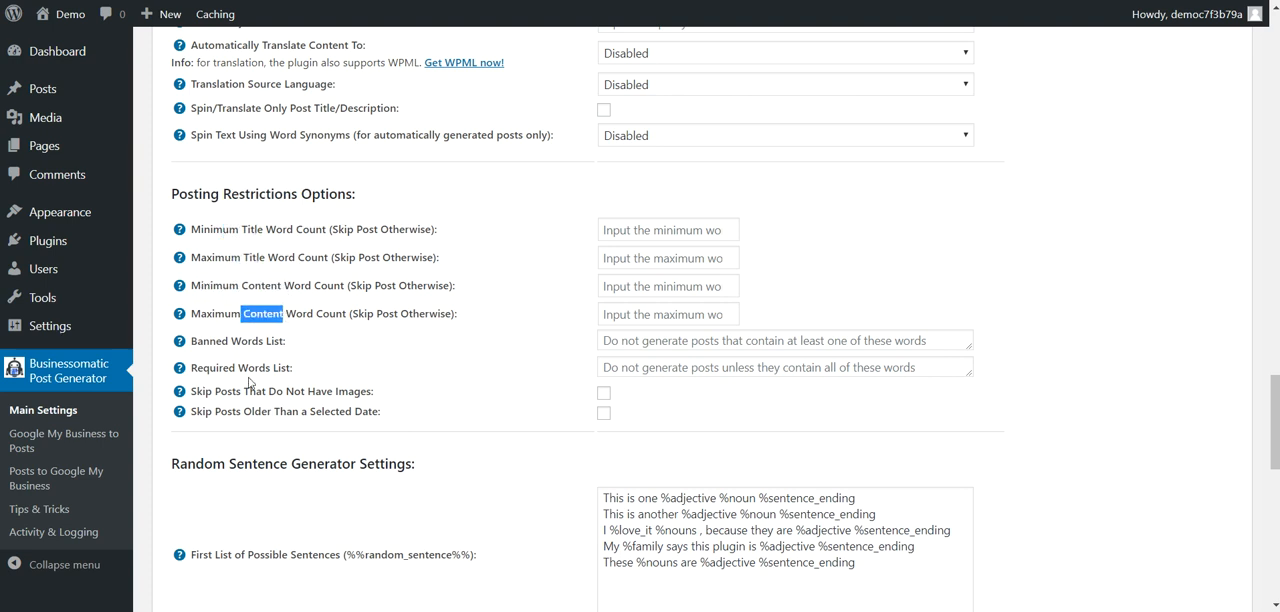
left_click_drag(221, 341, 272, 340)
left_click_drag(196, 367, 272, 368)
left_click_drag(196, 391, 340, 395)
left_click_drag(242, 411, 364, 412)
left_click(377, 414)
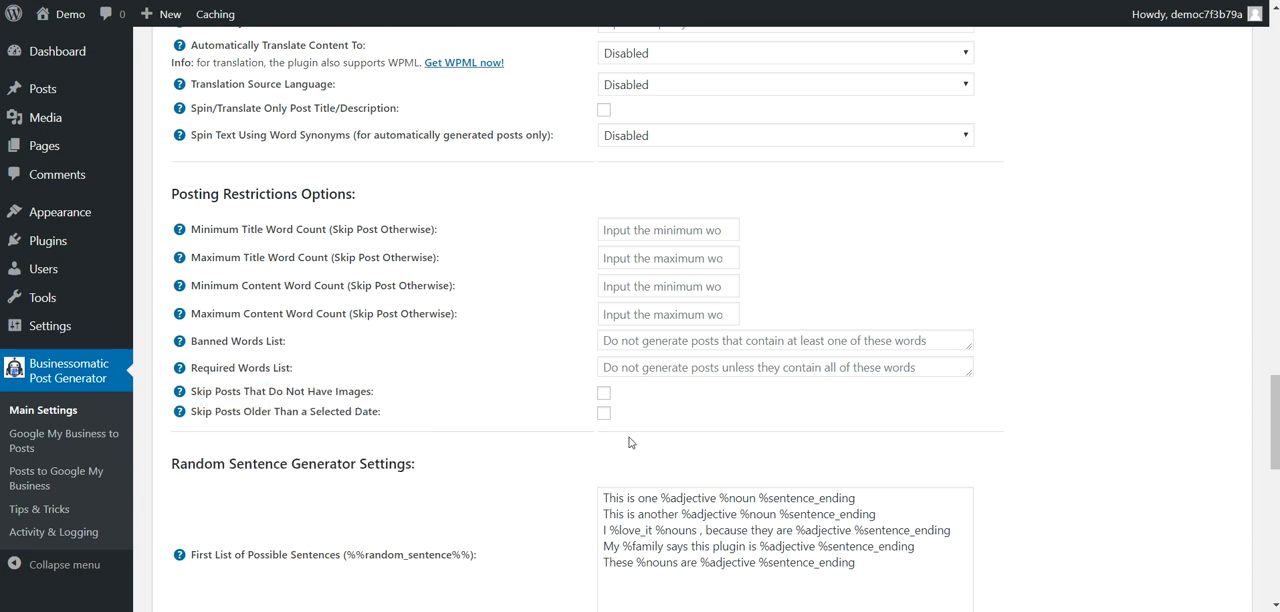
Step: Examine how the random sentence generator's sentence lists use the %adjective variable defined in the list of possible variables
scroll(438, 465, "down", 3)
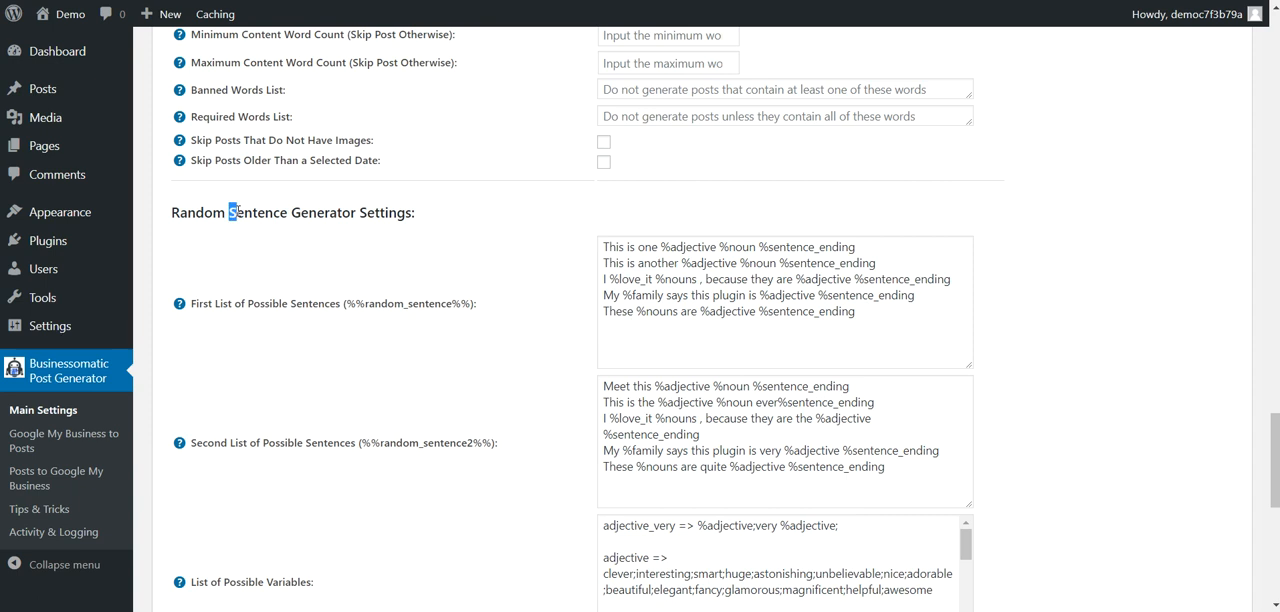
scroll(569, 289, "down", 2)
scroll(559, 212, "up", 1)
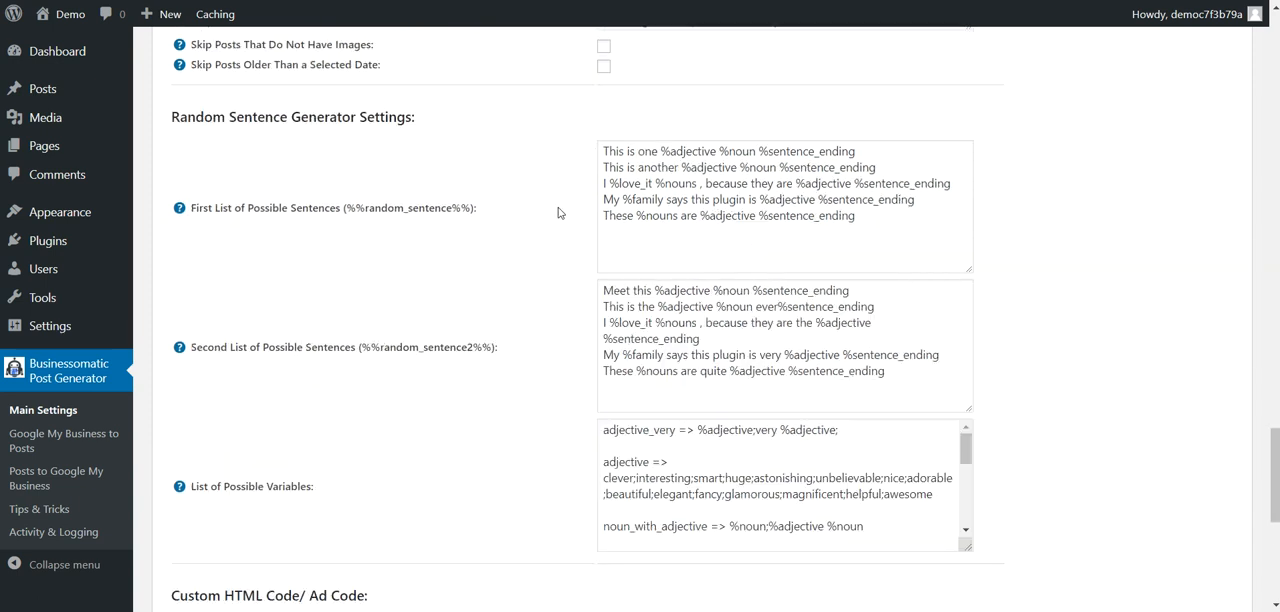
left_click_drag(661, 163, 721, 165)
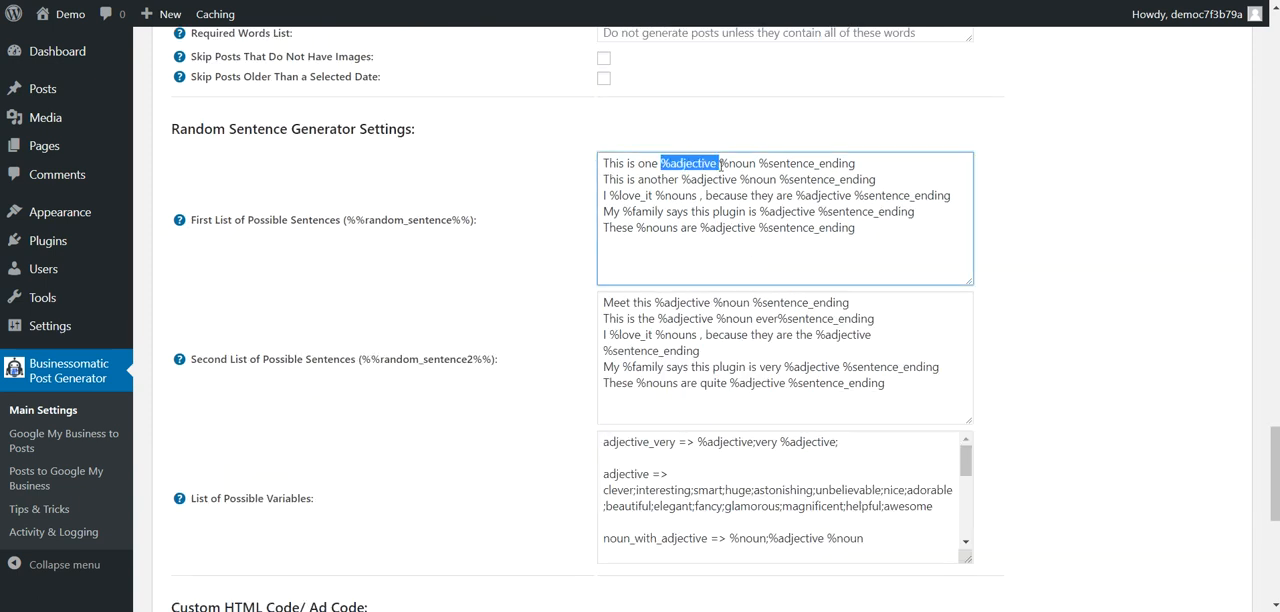
left_click_drag(603, 474, 650, 487)
left_click(633, 501)
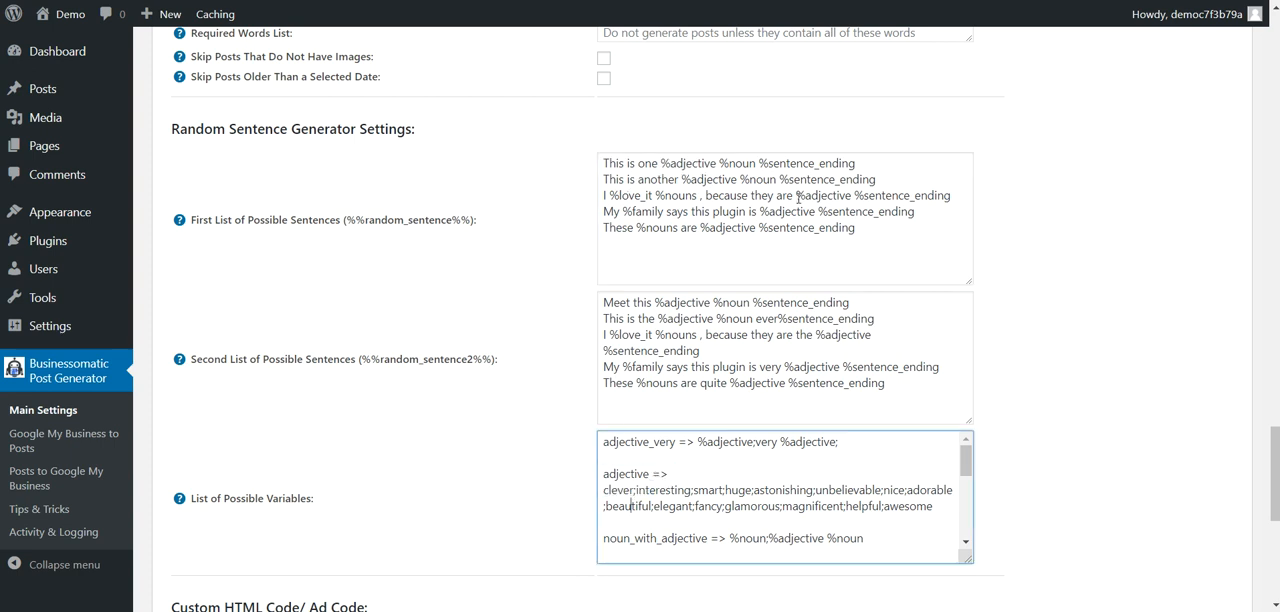
Step: Review the two custom HTML code fields and the shortcode variables in their help texts, including %%custom_html2%%
scroll(497, 303, "down", 4)
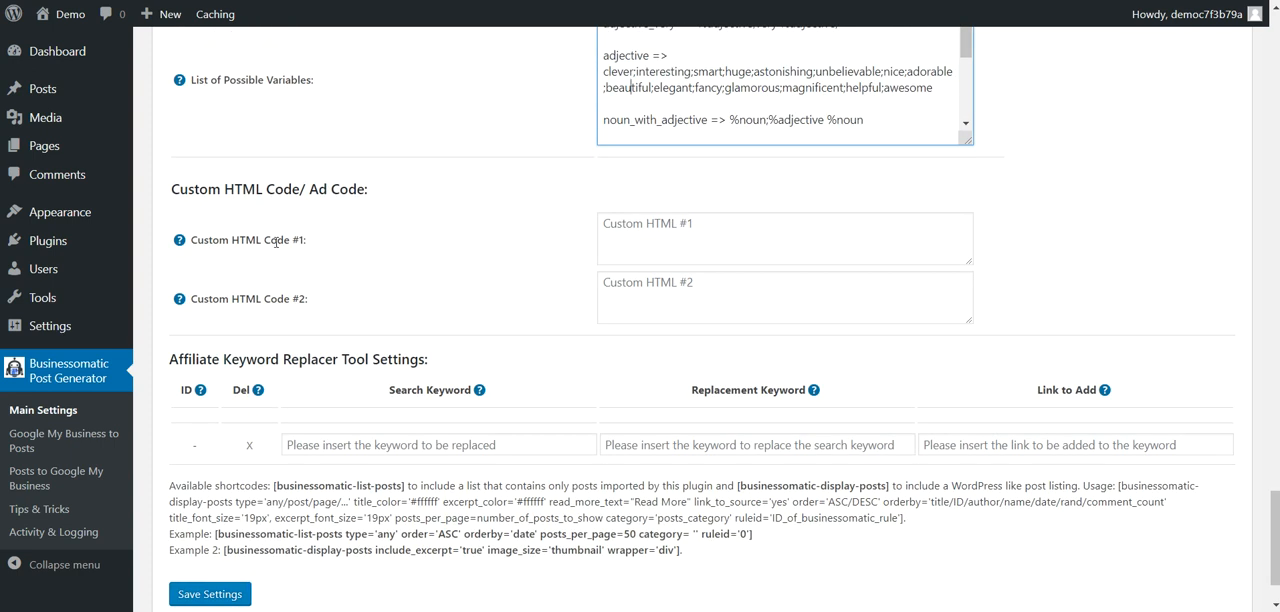
left_click(662, 234)
left_click(634, 297)
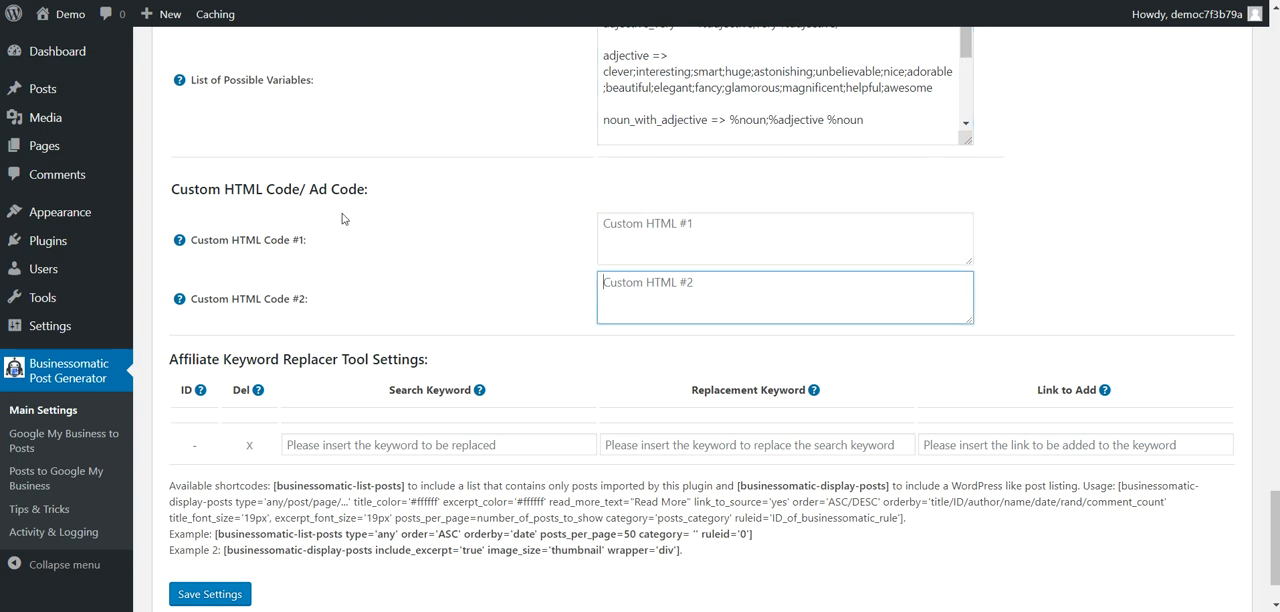
mouse_move(184, 245)
left_click_drag(202, 256, 292, 259)
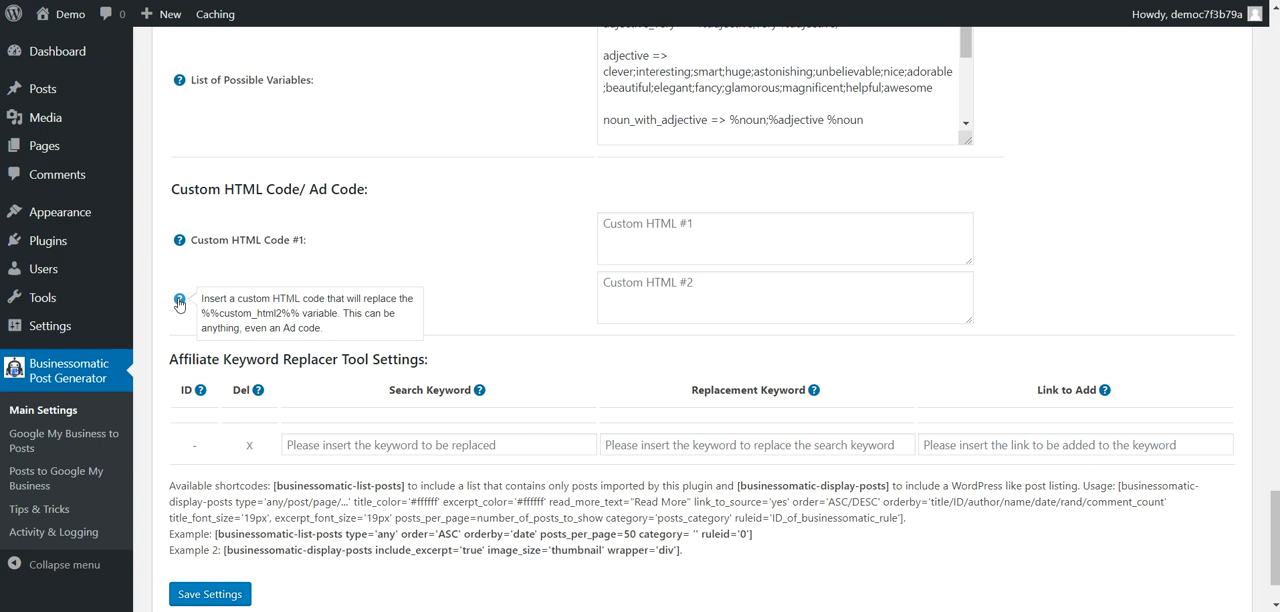
mouse_move(199, 310)
left_click_drag(199, 310, 300, 318)
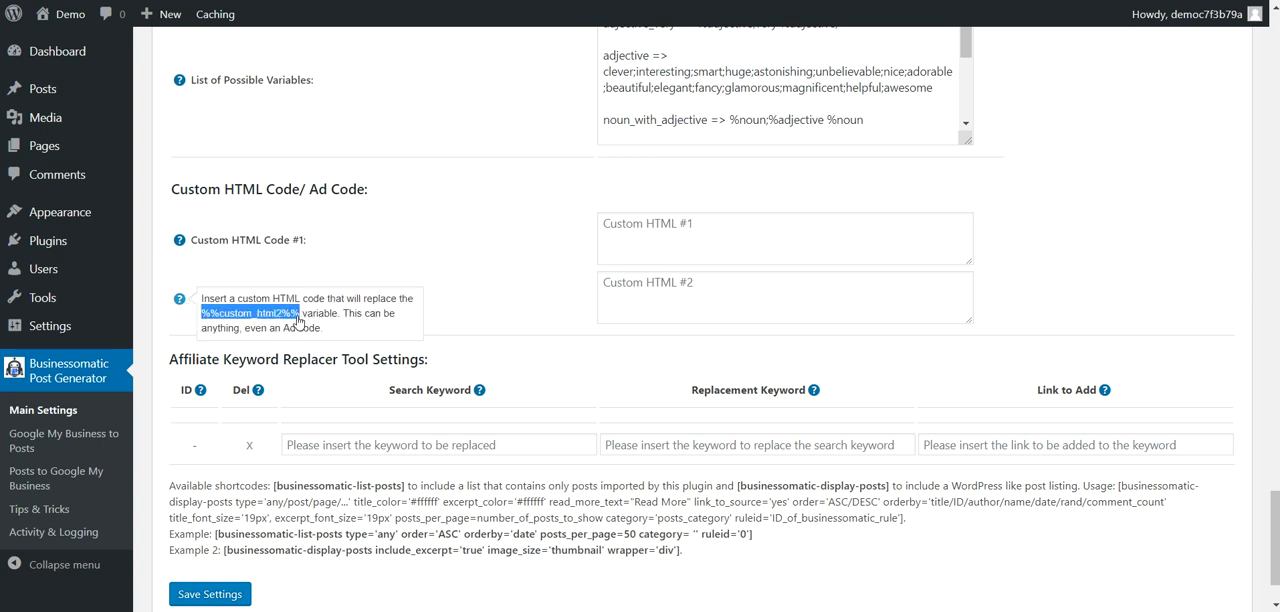
Step: Review the search and replacement keyword fields of the affiliate keyword replacer tool
left_click_drag(226, 357, 362, 358)
left_click(362, 358)
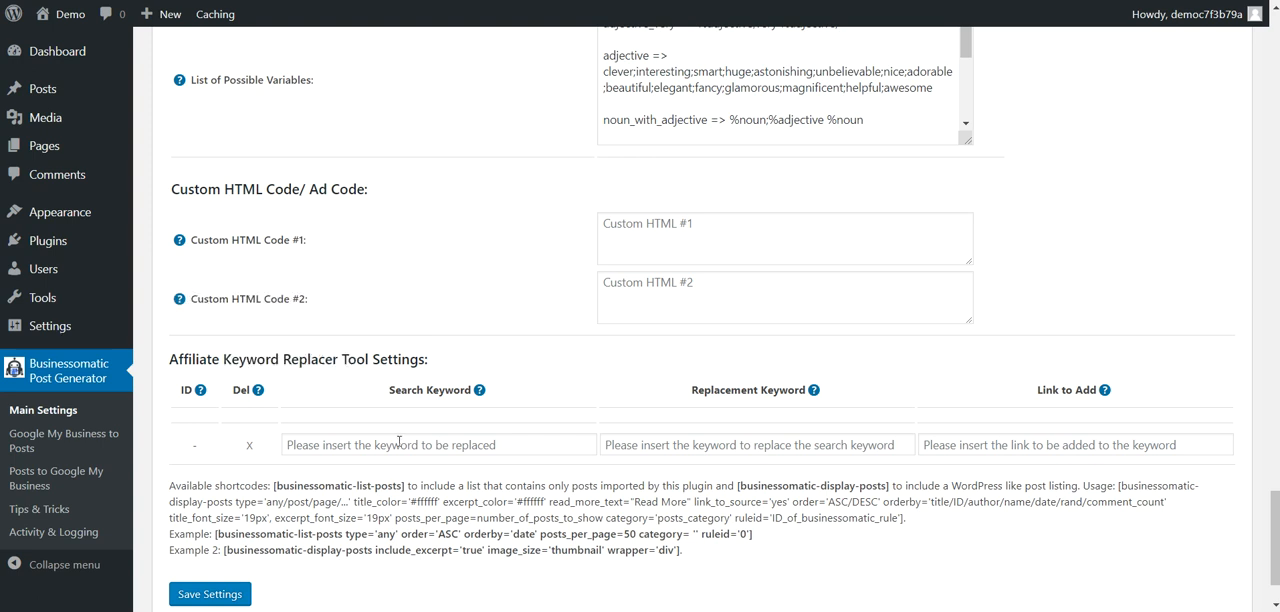
left_click(376, 444)
left_click(714, 445)
Step: Review the [businessomatic-list-posts] and [businessomatic-display-posts] shortcodes, then return to the image options
left_click(737, 485)
left_click_drag(273, 485, 405, 487)
left_click_drag(737, 485, 893, 486)
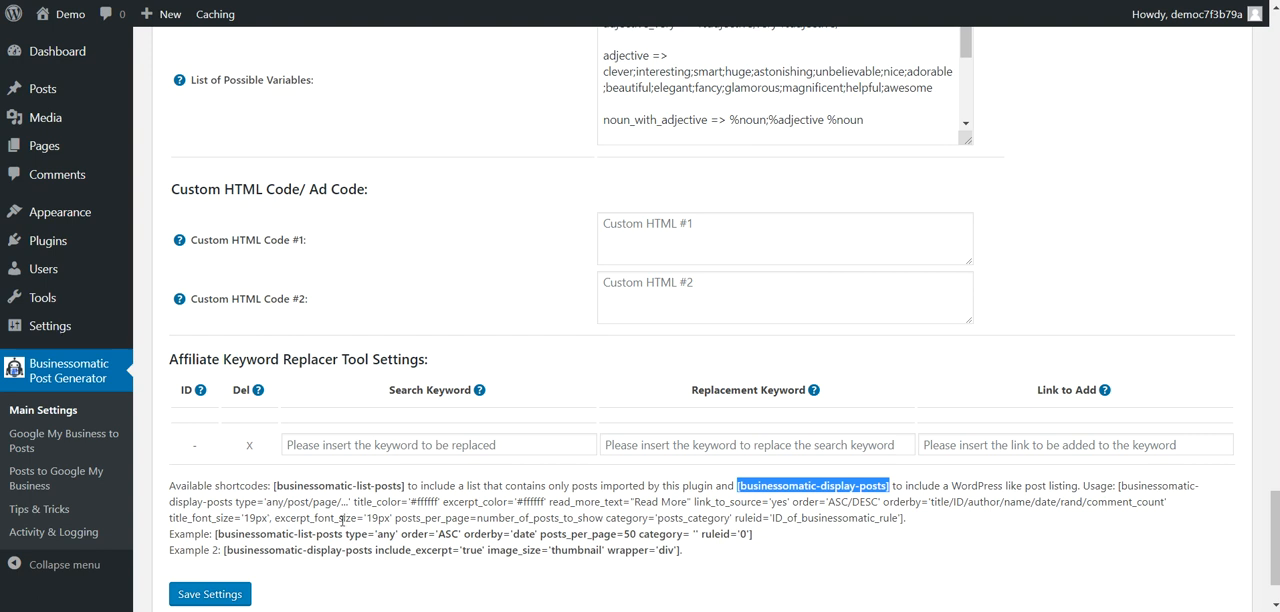
scroll(342, 520, "up", 10)
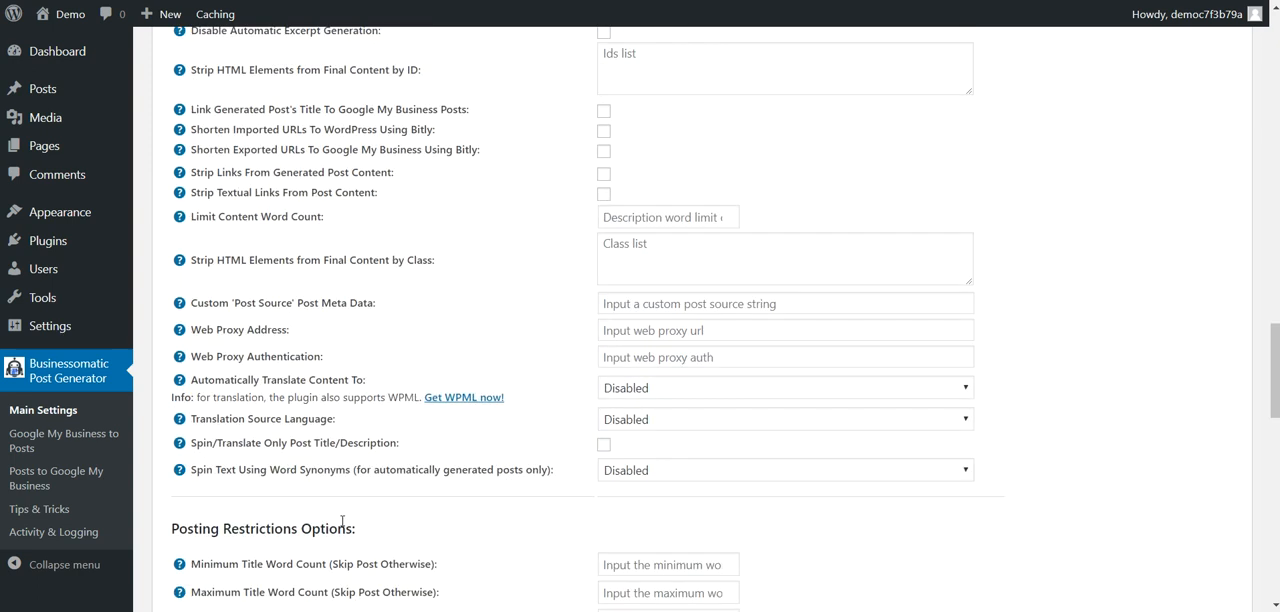
scroll(342, 522, "up", 15)
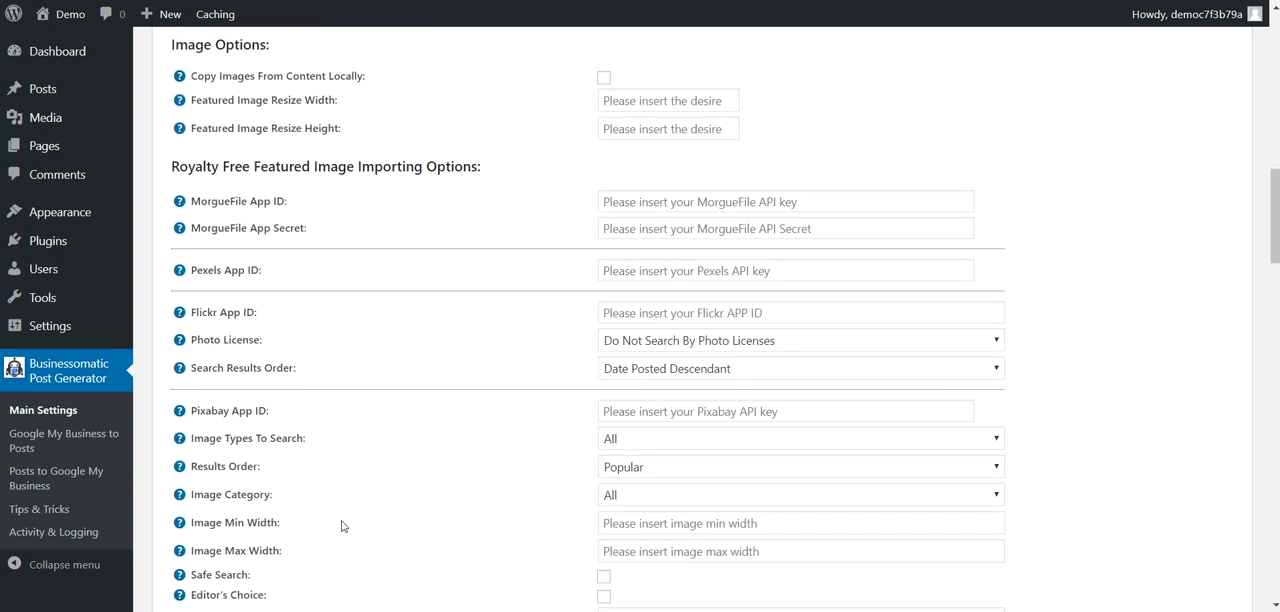